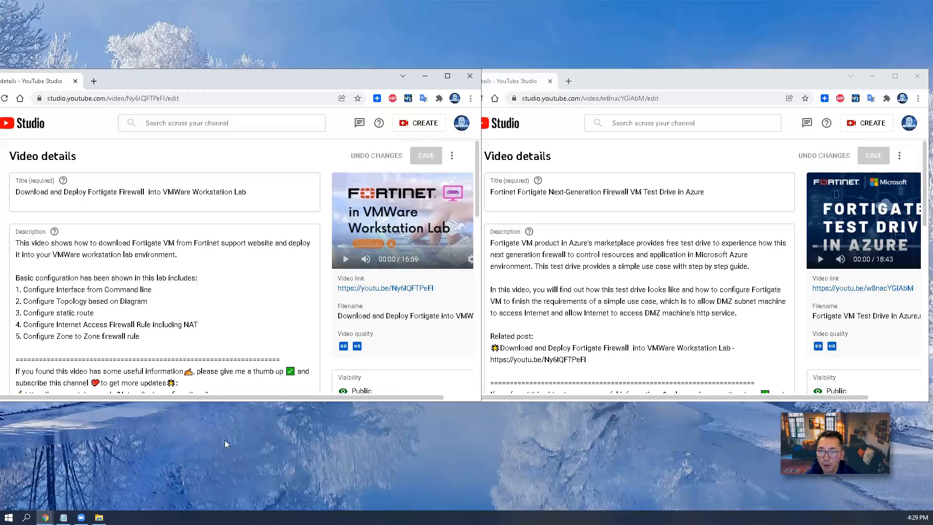
- Review the FortiGate marketplace page, the Fortinet website, its Azure document library and the guide to deploying FortiGate-VM from a VHD image file
{"action": "mouse_move", "coordinate": [45, 517]}
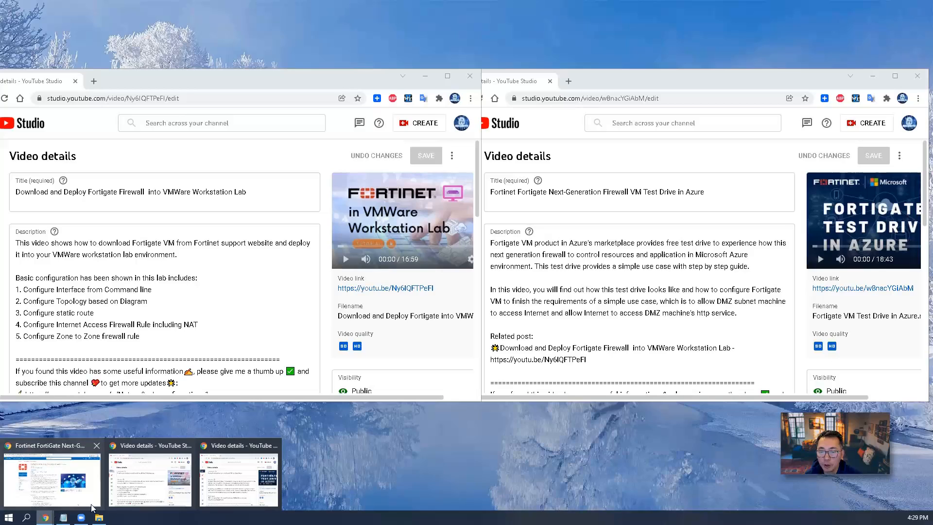
{"action": "left_click", "coordinate": [85, 502]}
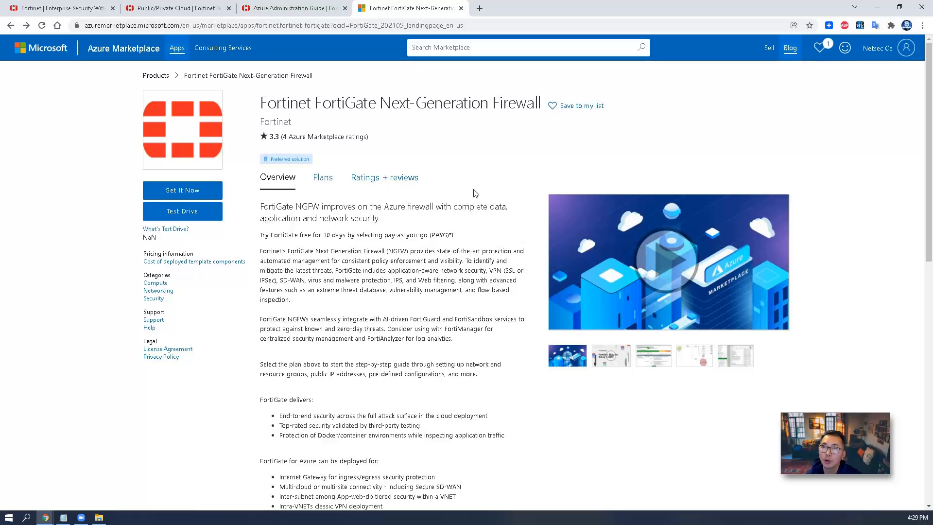
{"action": "left_click", "coordinate": [86, 11]}
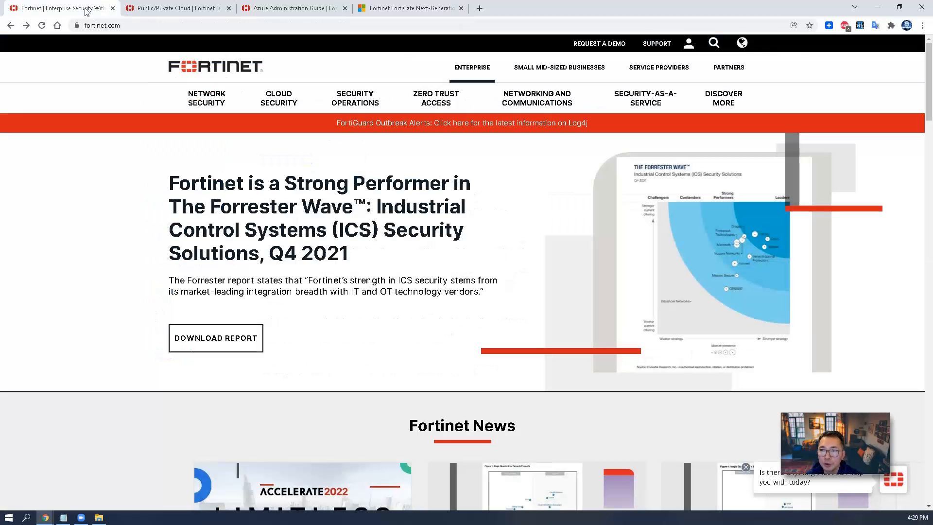
{"action": "left_click", "coordinate": [187, 10]}
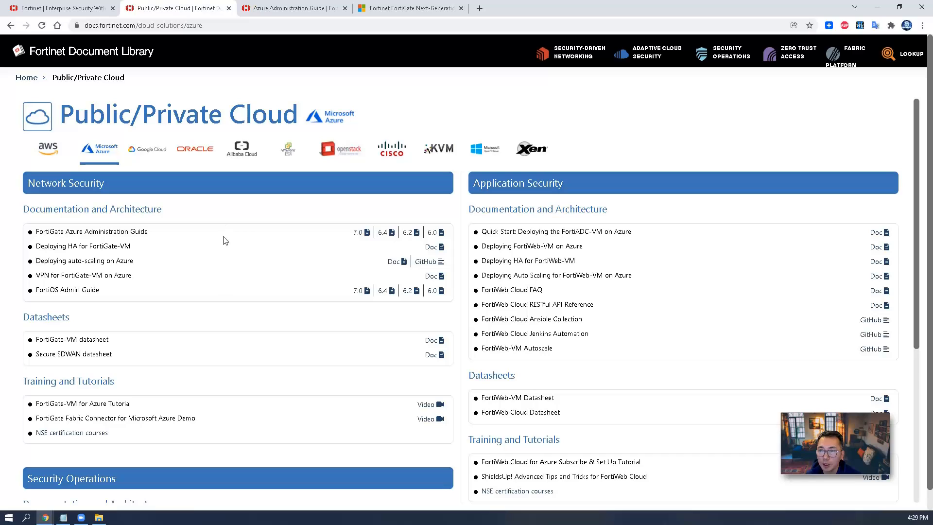
{"action": "left_click", "coordinate": [271, 9]}
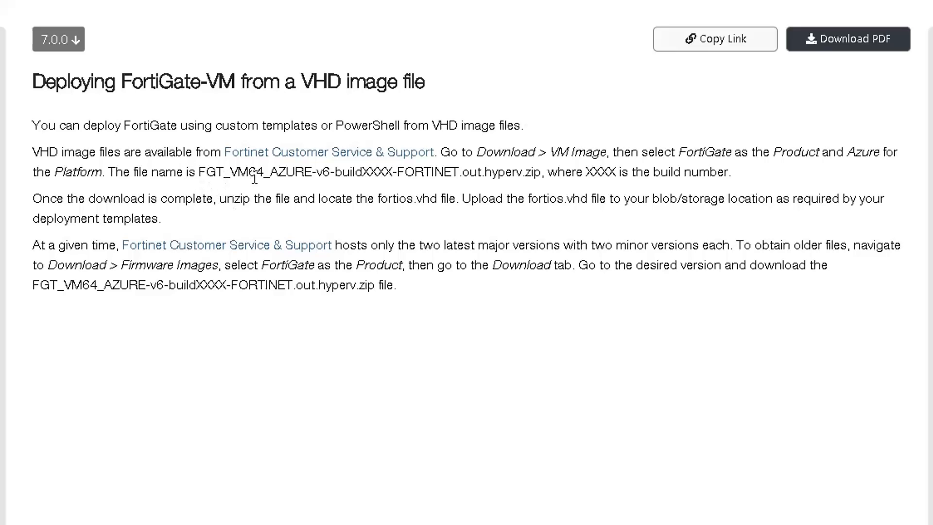
{"action": "left_click_drag", "start_coordinate": [311, 173], "coordinate": [331, 173]}
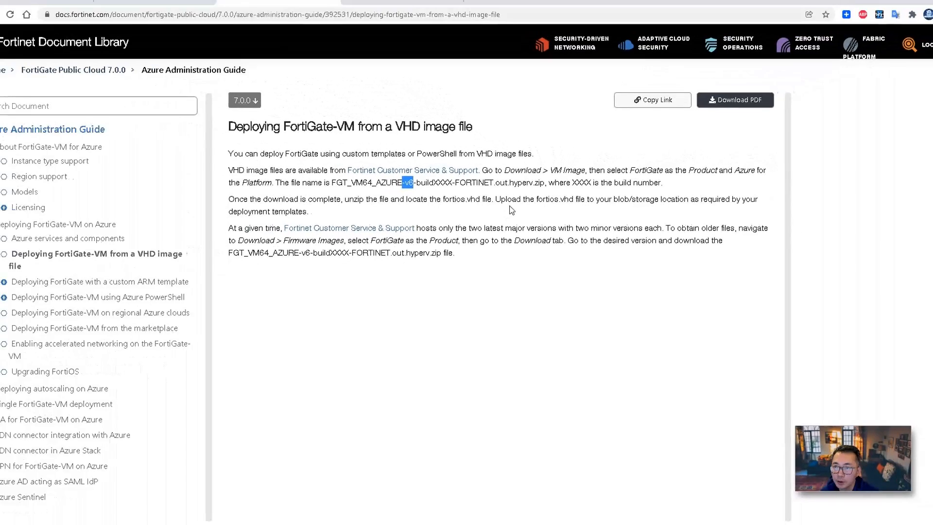
- Switch to the script.txt notes in Notepad and highlight the Marketplace launch and VHD deployment tasks
{"action": "left_click", "coordinate": [63, 517]}
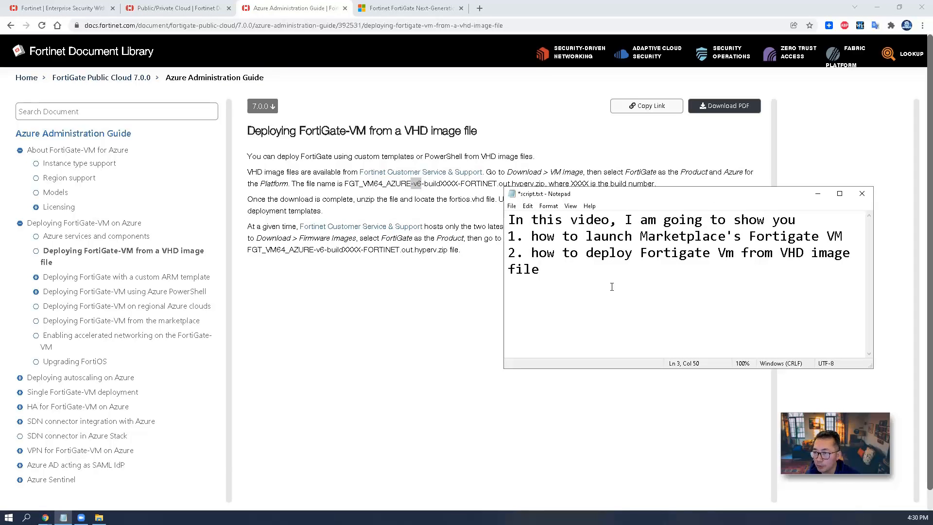
{"action": "left_click_drag", "start_coordinate": [647, 237], "coordinate": [795, 239]}
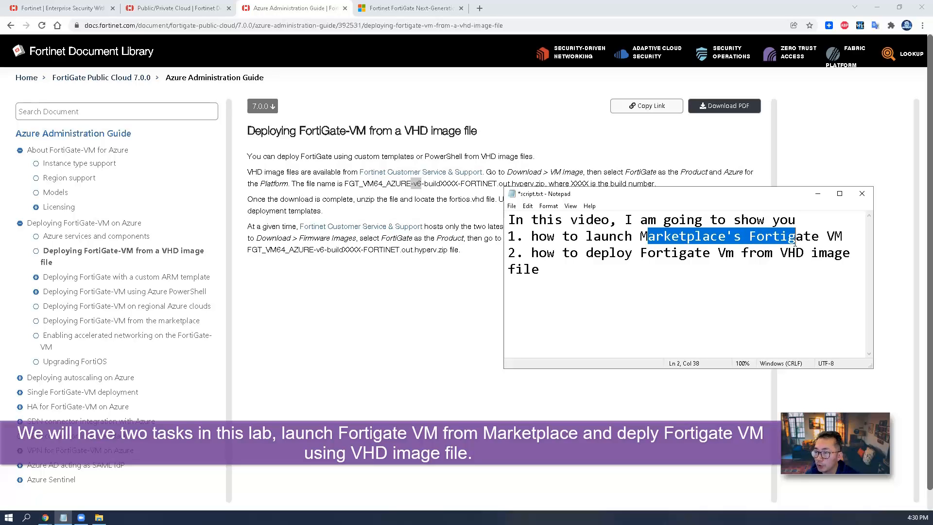
{"action": "left_click_drag", "start_coordinate": [585, 256], "coordinate": [649, 255]}
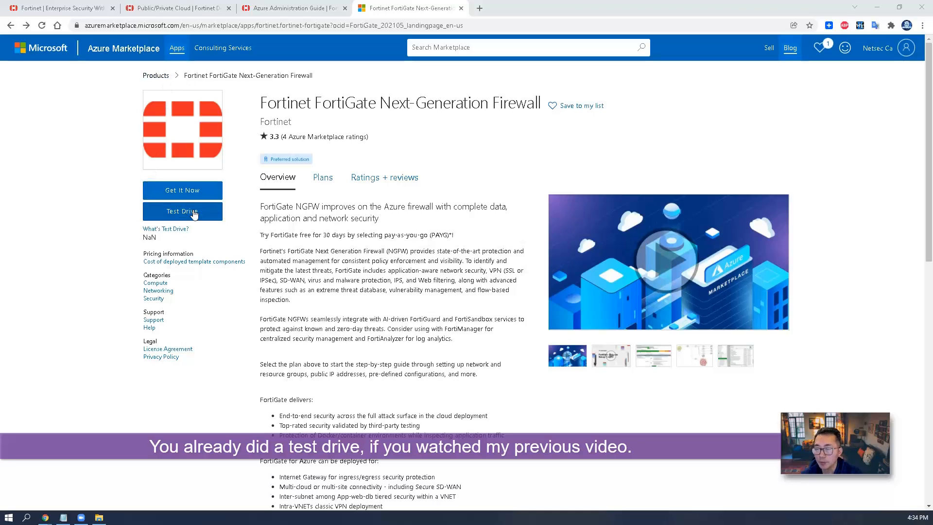
- Get the Fortinet FortiGate Next-Generation Firewall from Azure Marketplace and start creating it with the Single VM plan
{"action": "left_click", "coordinate": [178, 191]}
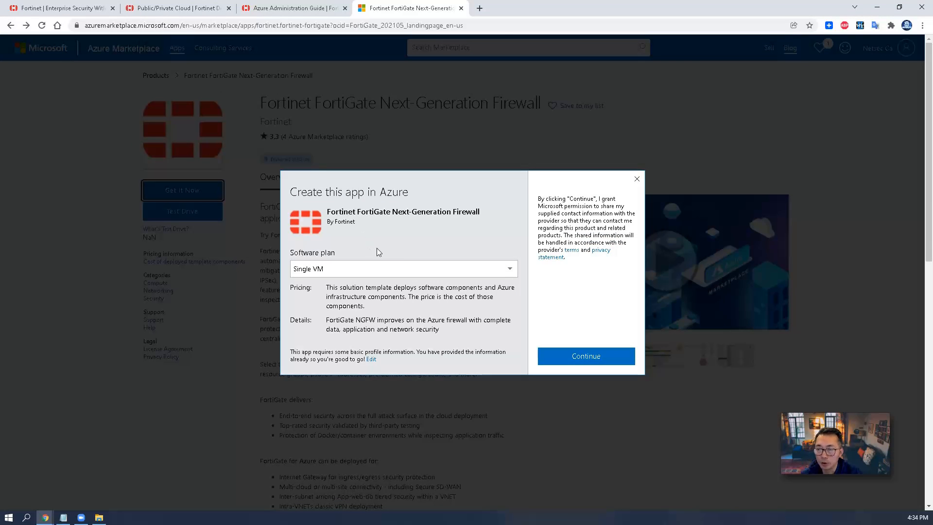
{"action": "left_click", "coordinate": [562, 354]}
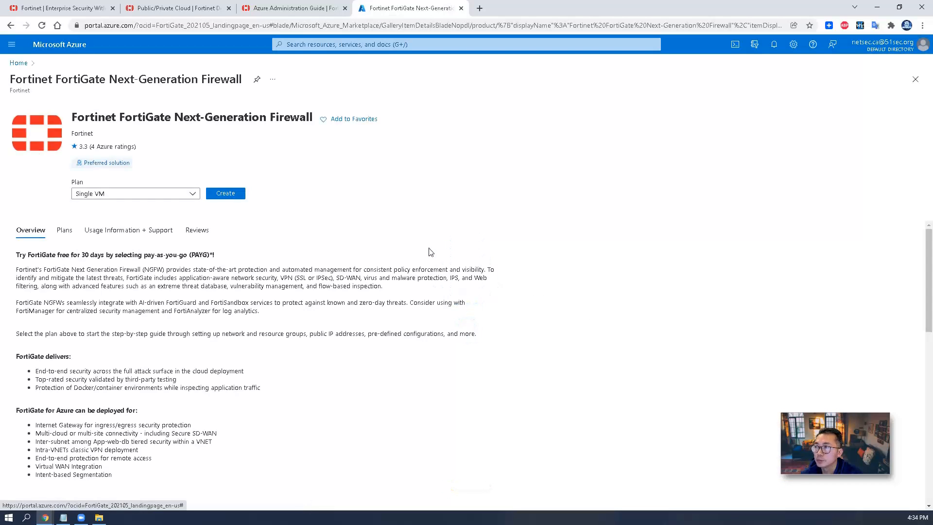
{"action": "left_click", "coordinate": [192, 194]}
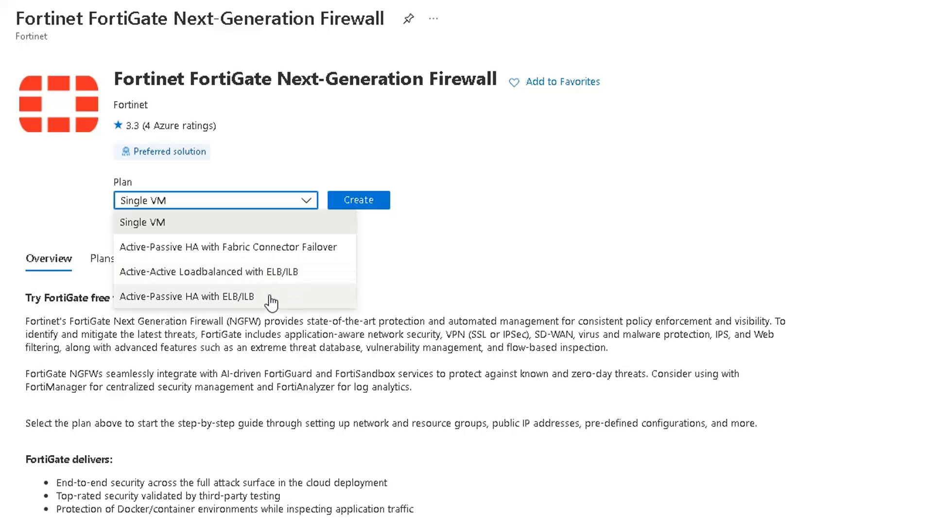
{"action": "left_click", "coordinate": [294, 229]}
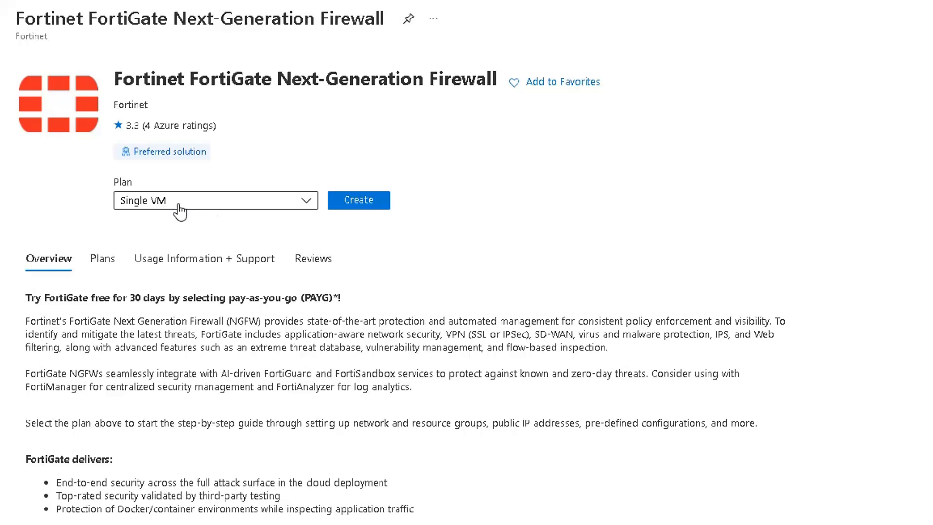
{"action": "left_click", "coordinate": [357, 200]}
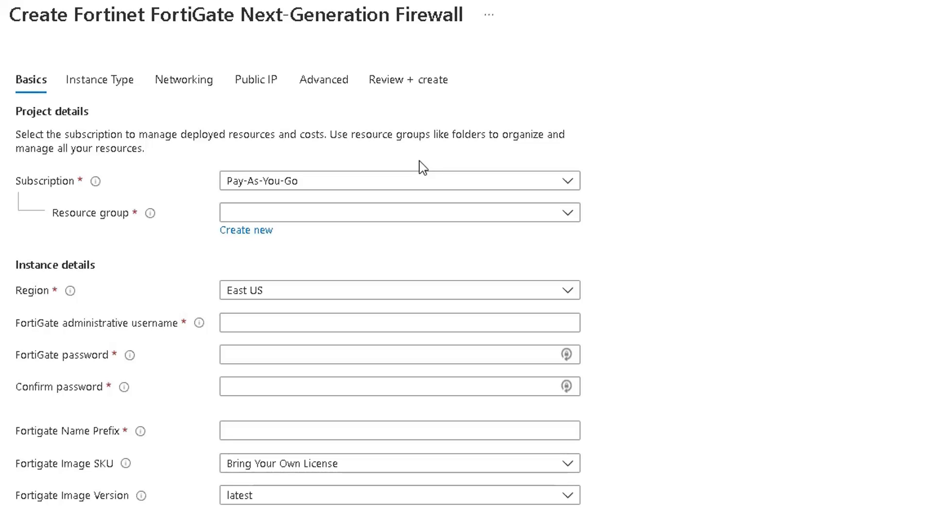
- Select the Azure for Students subscription and the existing test-fortigate-PAYG resource group for the firewall
{"action": "left_click", "coordinate": [424, 188]}
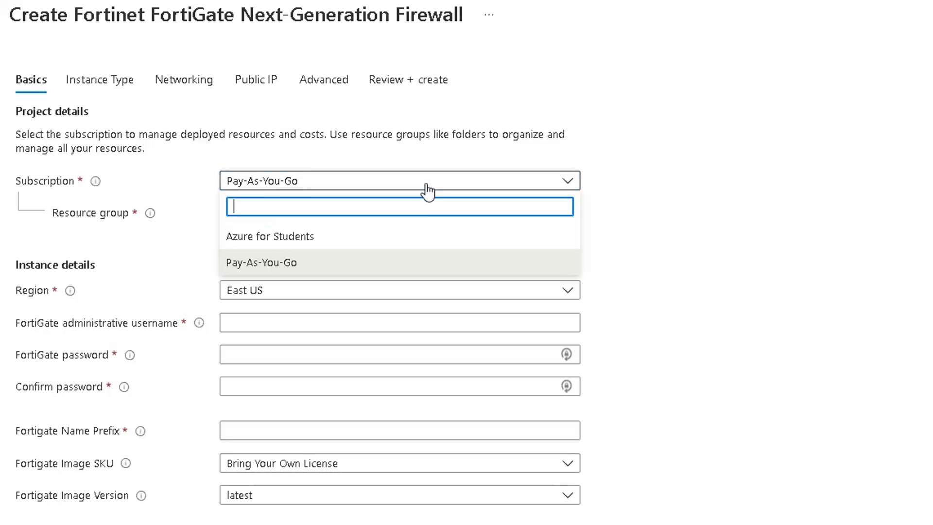
{"action": "left_click", "coordinate": [422, 237]}
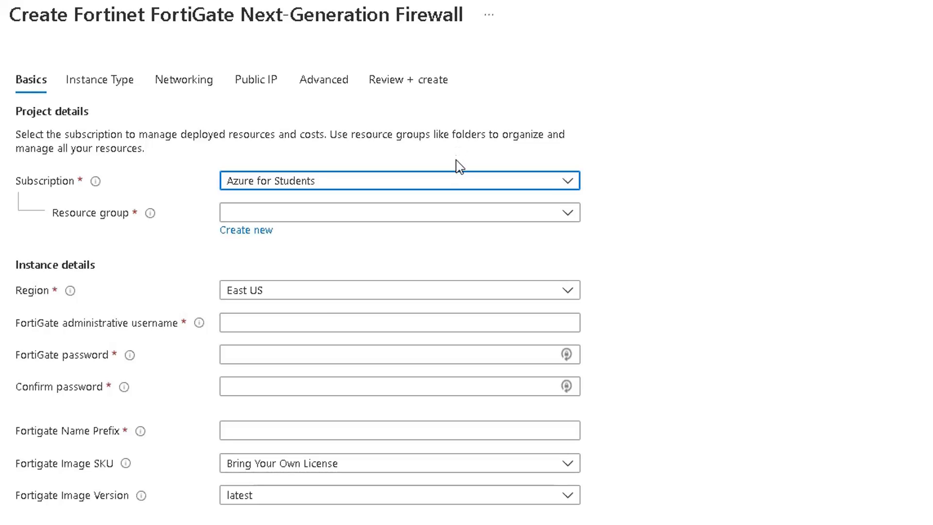
{"action": "left_click", "coordinate": [462, 213]}
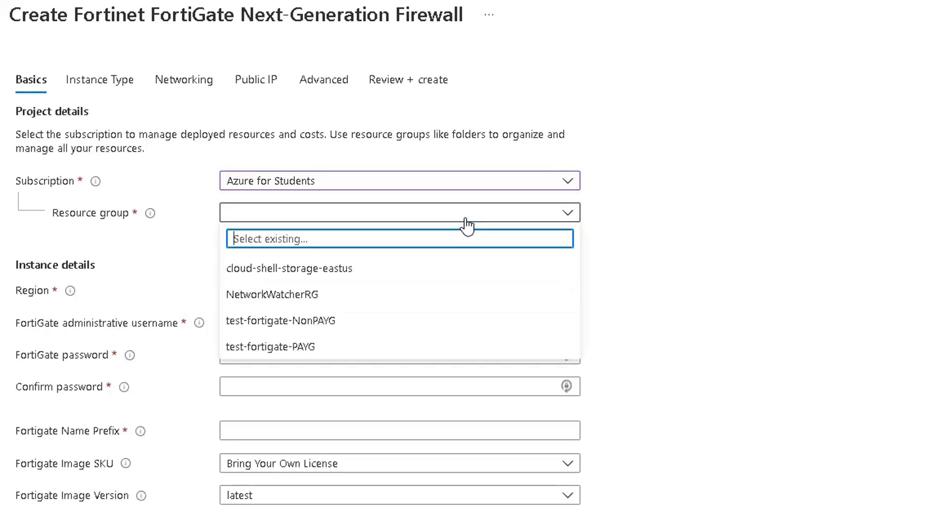
{"action": "left_click", "coordinate": [442, 347]}
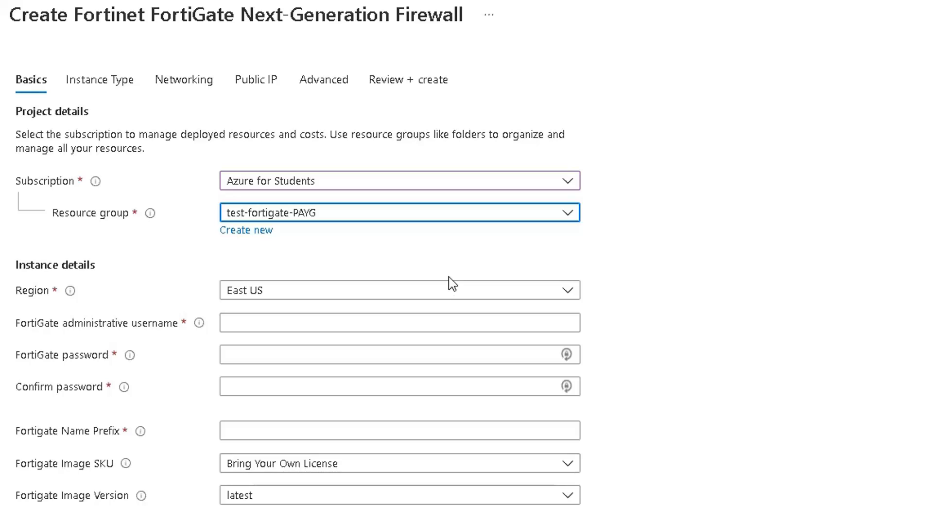
- Set the FortiGate administrative username to netsec, and enter and confirm the FortiGate password
{"action": "left_click", "coordinate": [267, 321]}
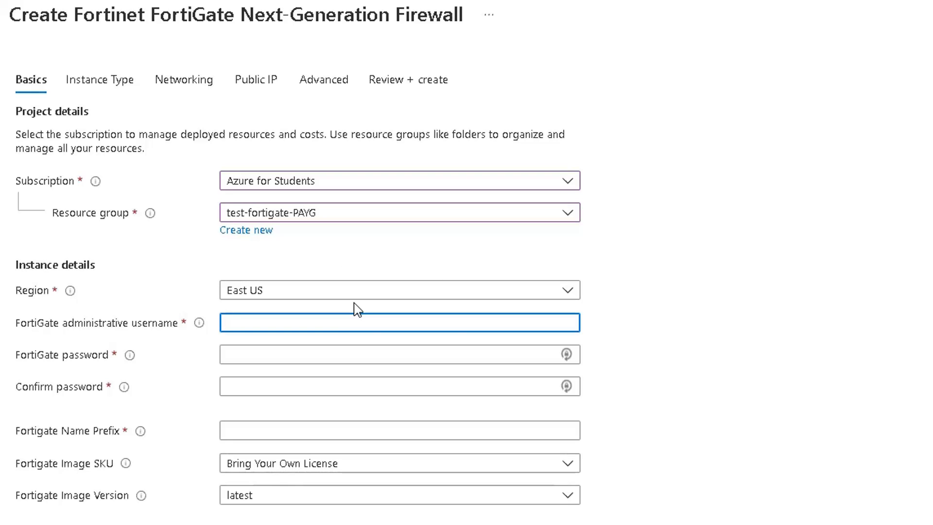
{"action": "type", "text": "netsec"}
{"action": "key", "text": "Tab"}
{"action": "type", "text": "••••••••"}
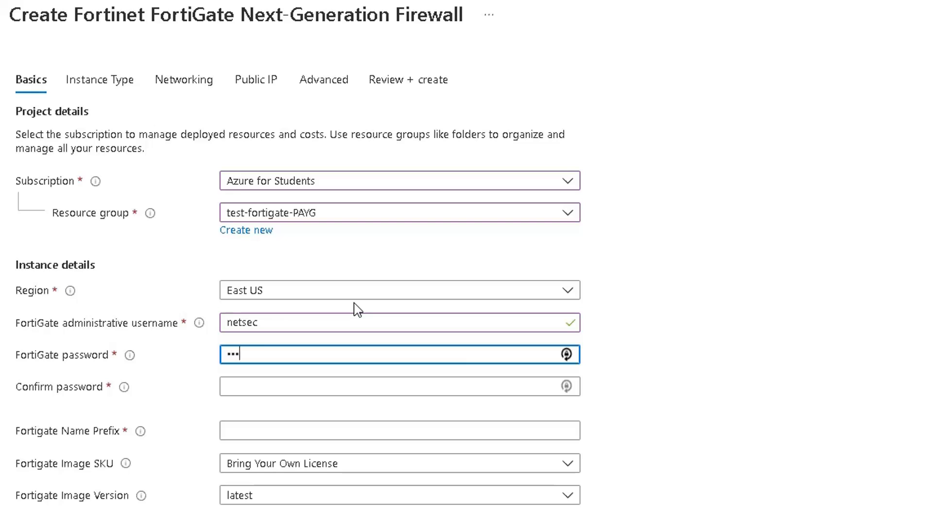
{"action": "type", "text": "••••"}
{"action": "key", "text": "Tab"}
{"action": "type", "text": "••••••••••••"}
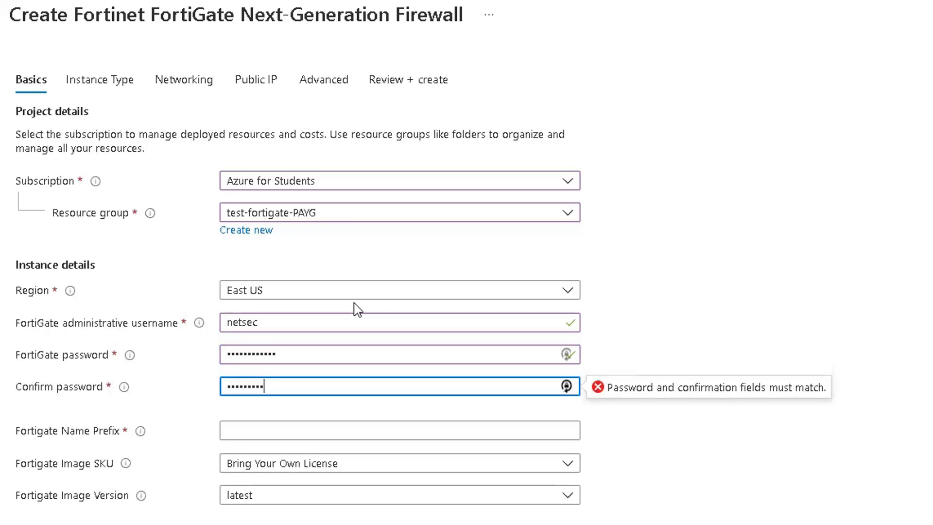
- Set the FortiGate name prefix to fgt and the image SKU to Pay As You Go, and try to validate the configuration
{"action": "key", "text": "Tab"}
{"action": "type", "text": "fgt"}
{"action": "left_click", "coordinate": [255, 463]}
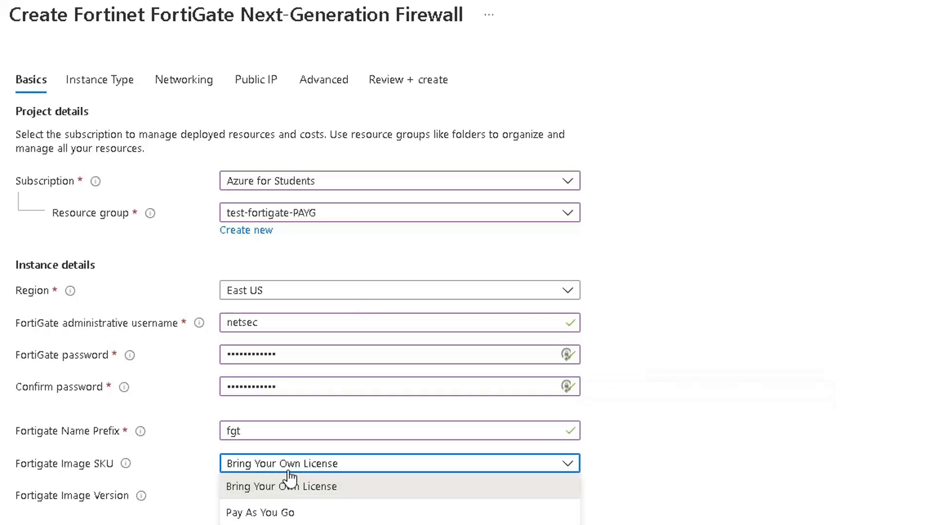
{"action": "left_click", "coordinate": [322, 513]}
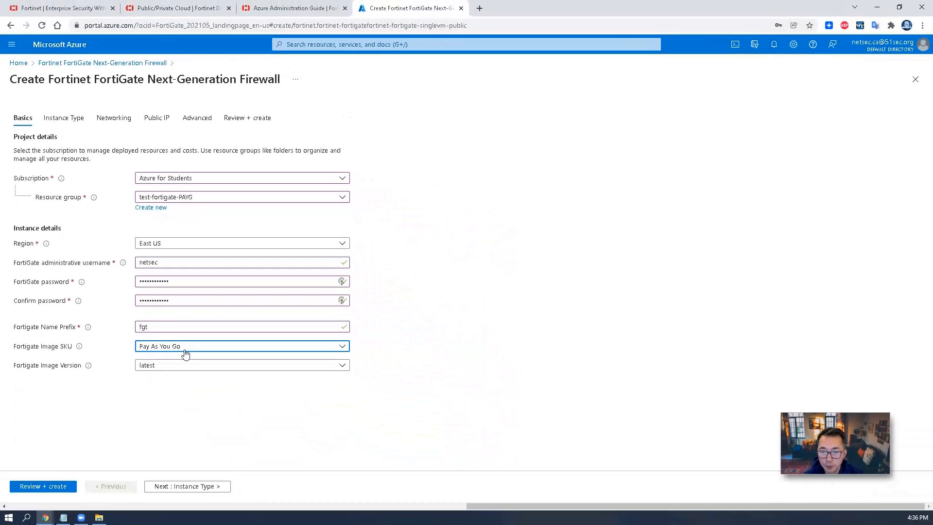
{"action": "left_click", "coordinate": [66, 487]}
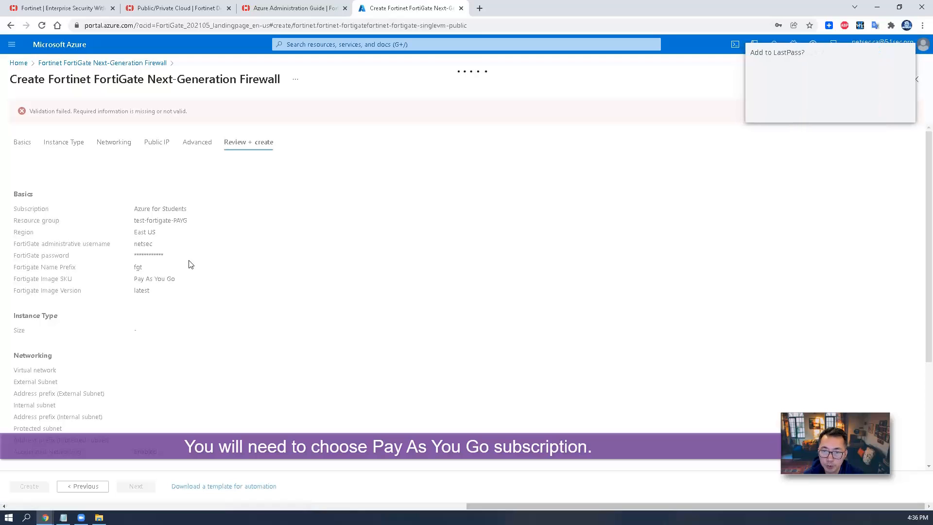
{"action": "left_click", "coordinate": [22, 142]}
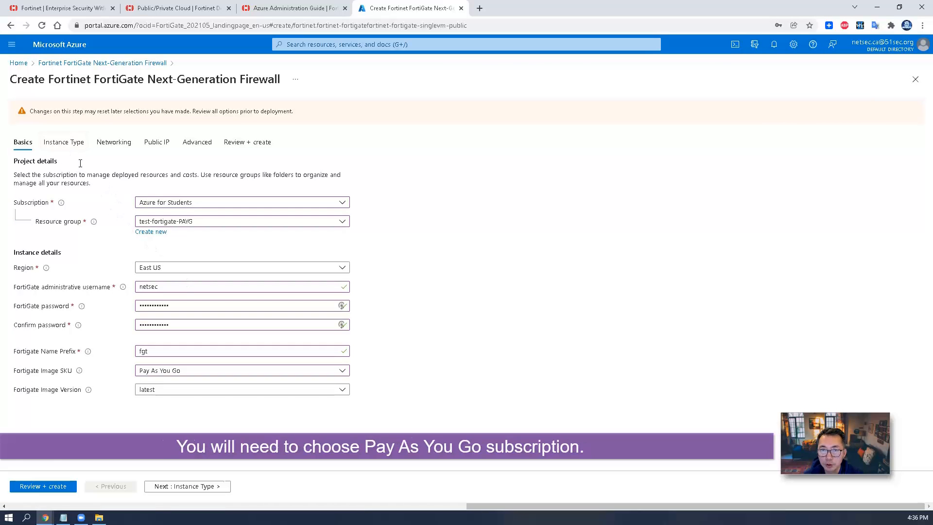
- Change the instance type's VM size to DS1_v2 with 1 vCPU and 3.5 GB of memory
{"action": "left_click", "coordinate": [63, 142]}
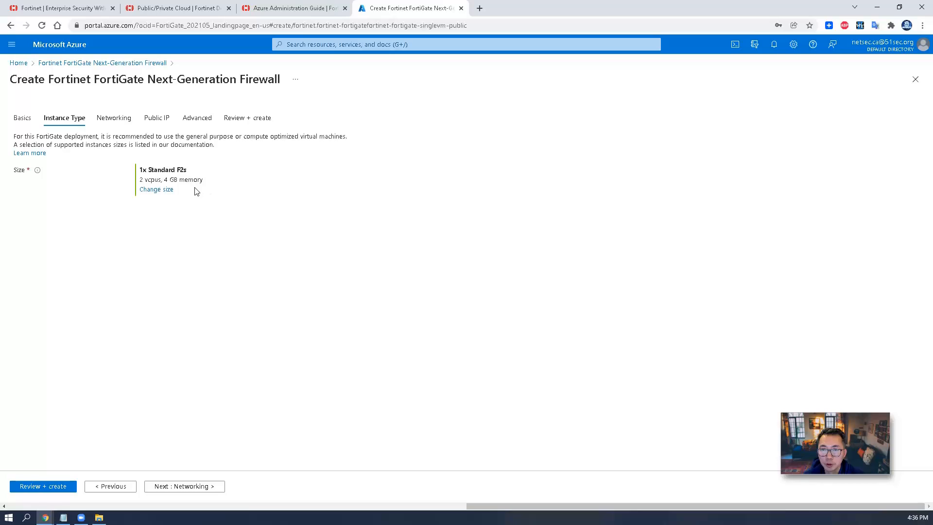
{"action": "left_click", "coordinate": [165, 193]}
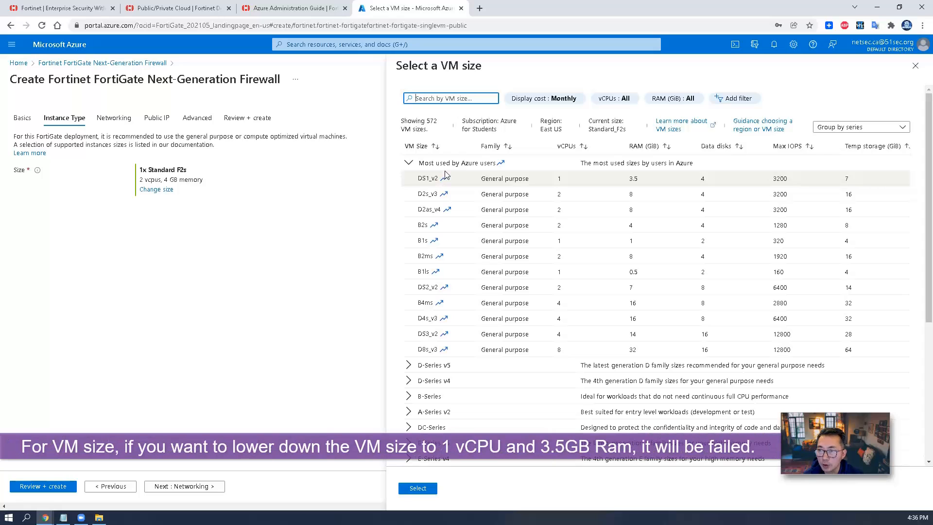
{"action": "left_click", "coordinate": [451, 181]}
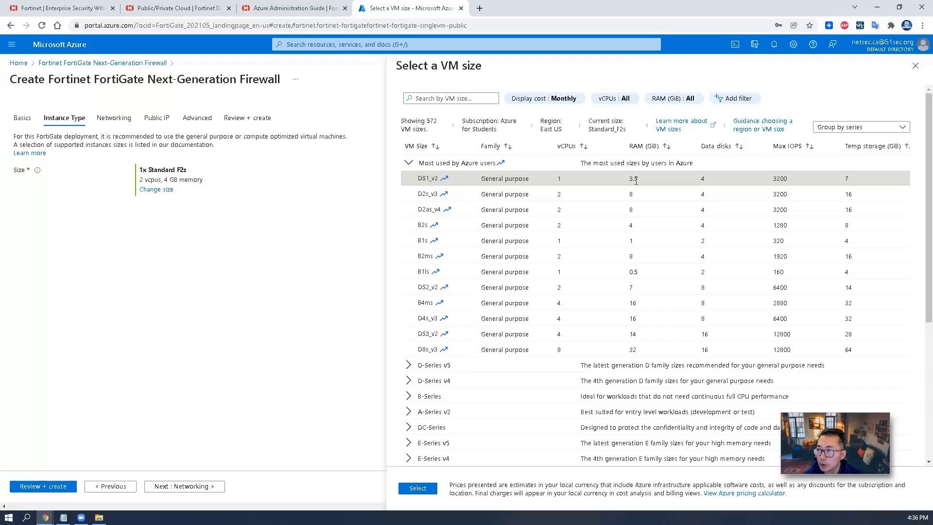
{"action": "left_click", "coordinate": [406, 489]}
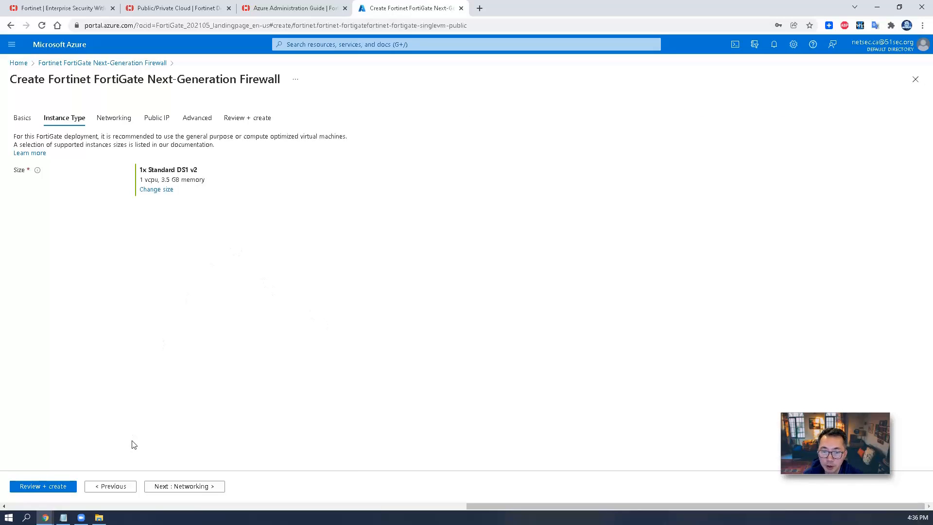
- Keep the default networking, public IP and advanced settings, and proceed to the final review and validation
{"action": "left_click", "coordinate": [188, 487]}
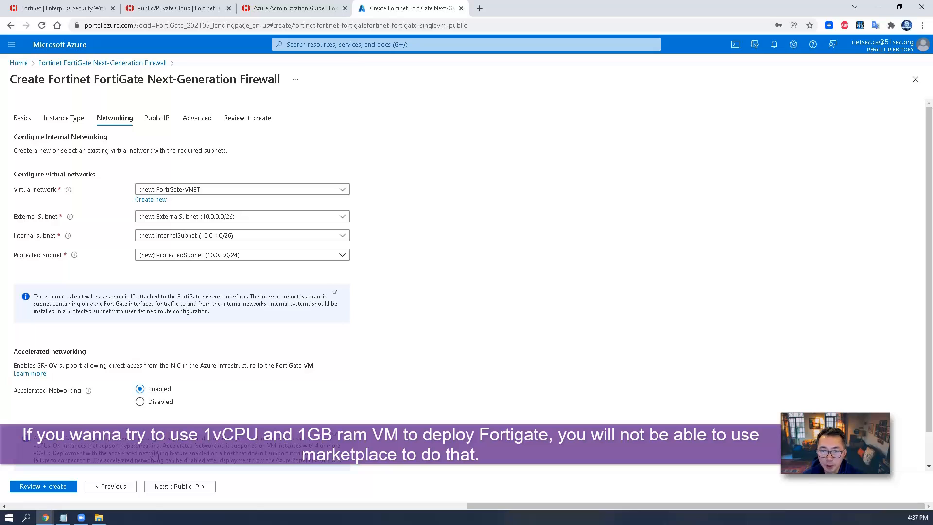
{"action": "scroll", "coordinate": [231, 417], "scroll_direction": "down", "scroll_amount": 1}
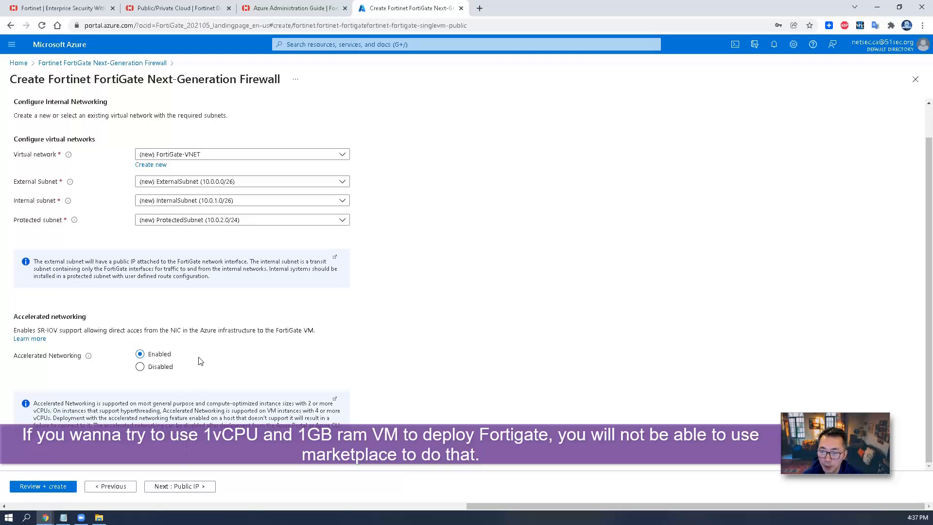
{"action": "left_click", "coordinate": [185, 487]}
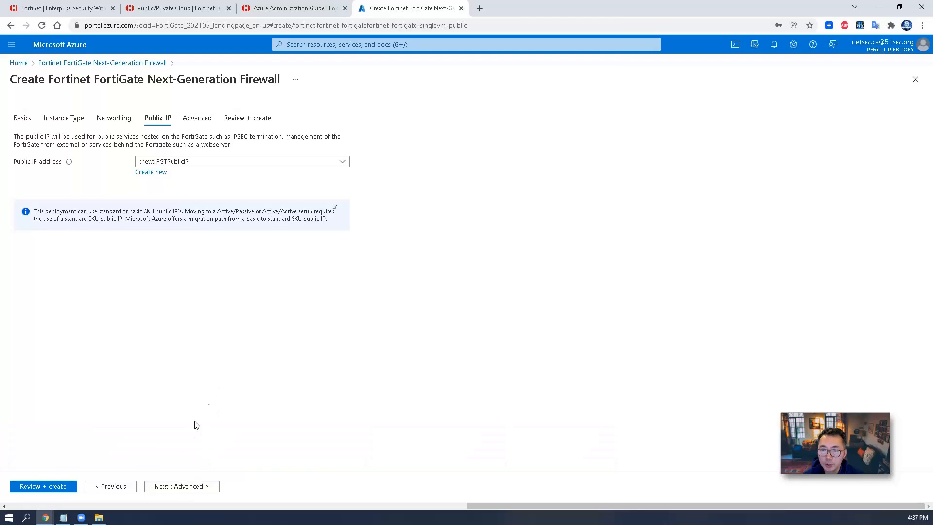
{"action": "left_click", "coordinate": [184, 487]}
{"action": "left_click", "coordinate": [207, 485]}
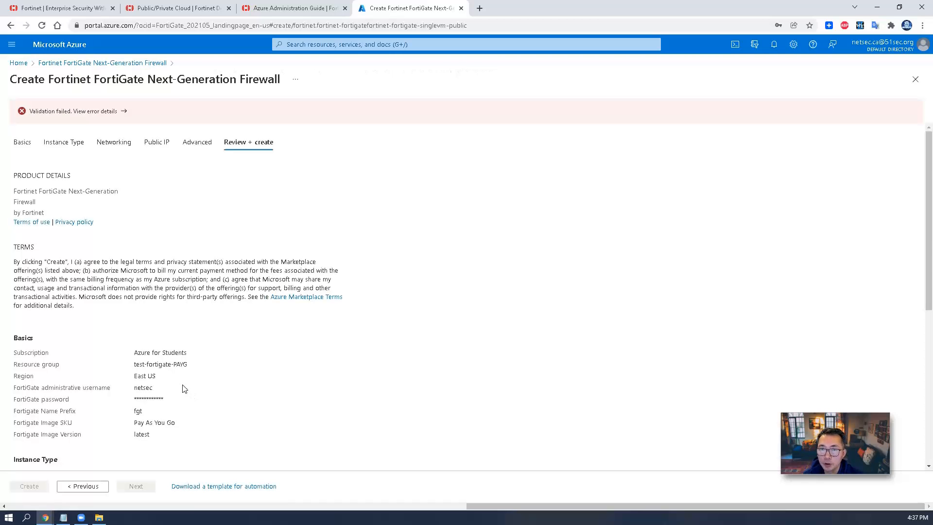
- Examine the validation error details and close them
{"action": "left_click", "coordinate": [107, 112]}
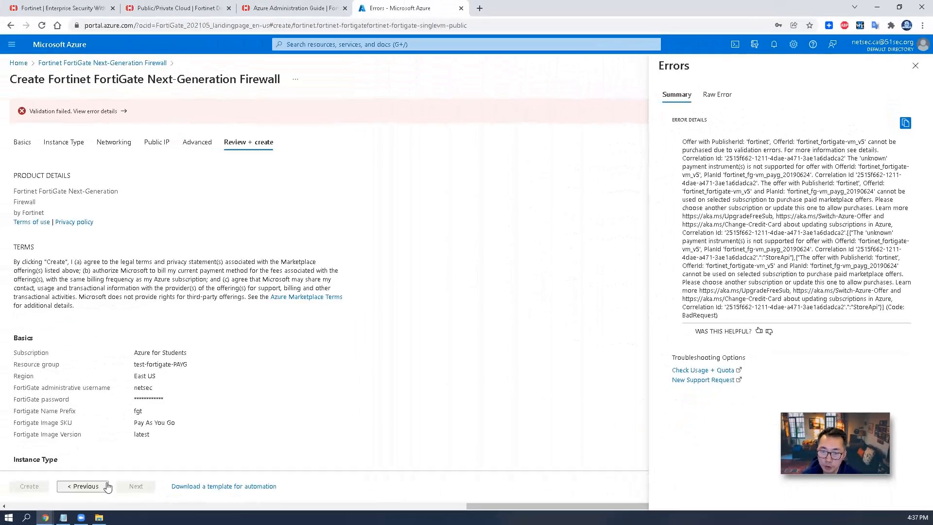
{"action": "left_click", "coordinate": [915, 67]}
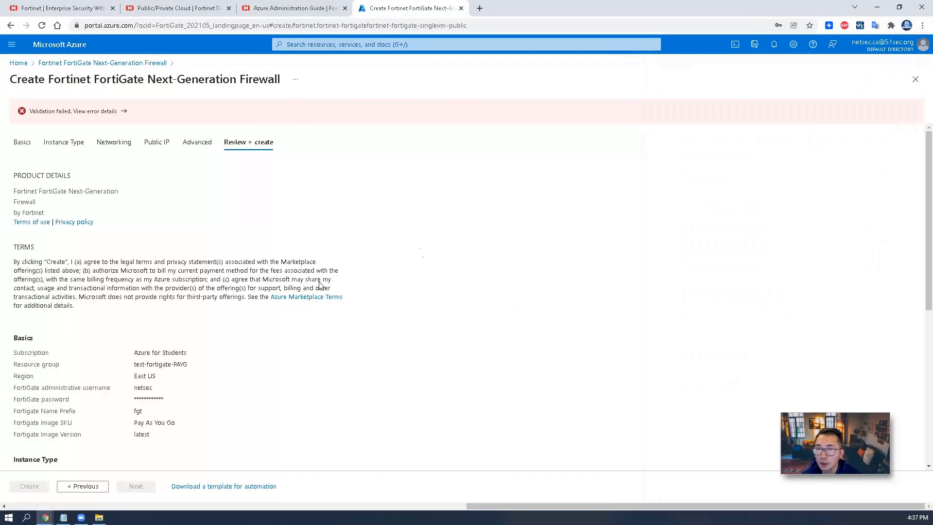
- Return to the FortiGate project basics and change the subscription to Pay-As-You-Go
{"action": "left_click", "coordinate": [74, 486]}
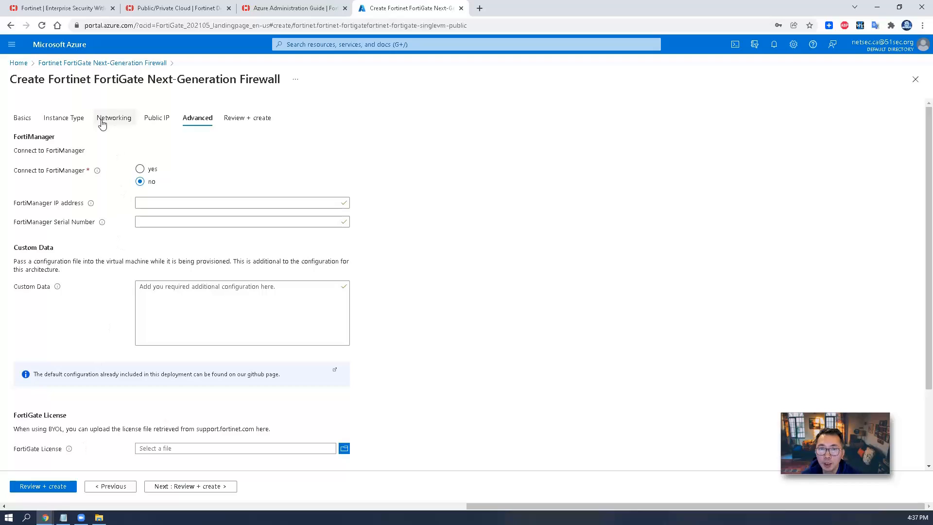
{"action": "left_click", "coordinate": [63, 118]}
{"action": "left_click", "coordinate": [26, 119]}
{"action": "left_click", "coordinate": [246, 203]}
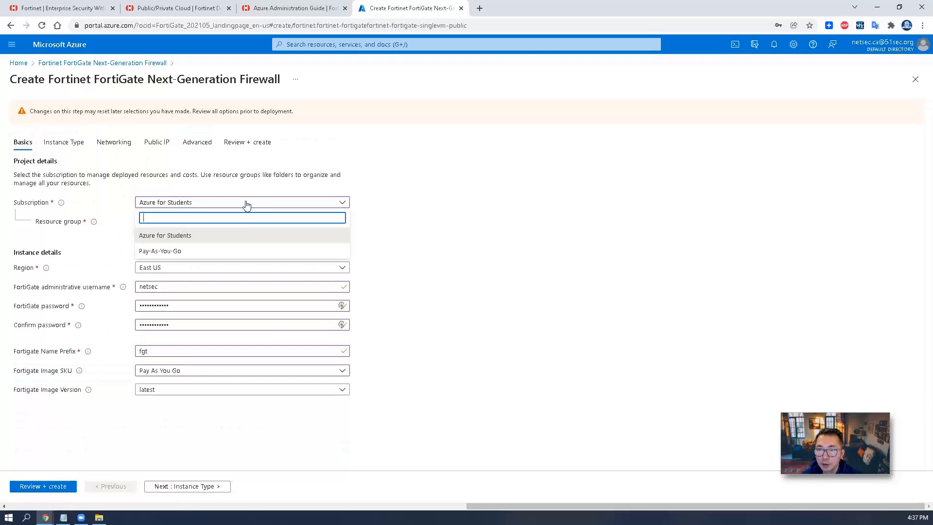
{"action": "left_click", "coordinate": [233, 251]}
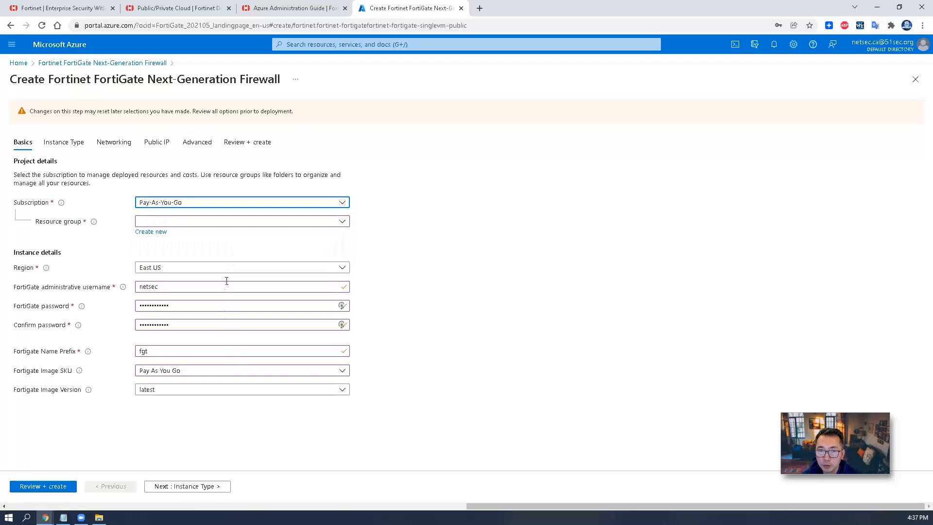
- Create a new resource group named payg for the FortiGate deployment
{"action": "left_click", "coordinate": [176, 224]}
{"action": "left_click", "coordinate": [402, 240]}
{"action": "left_click", "coordinate": [146, 234]}
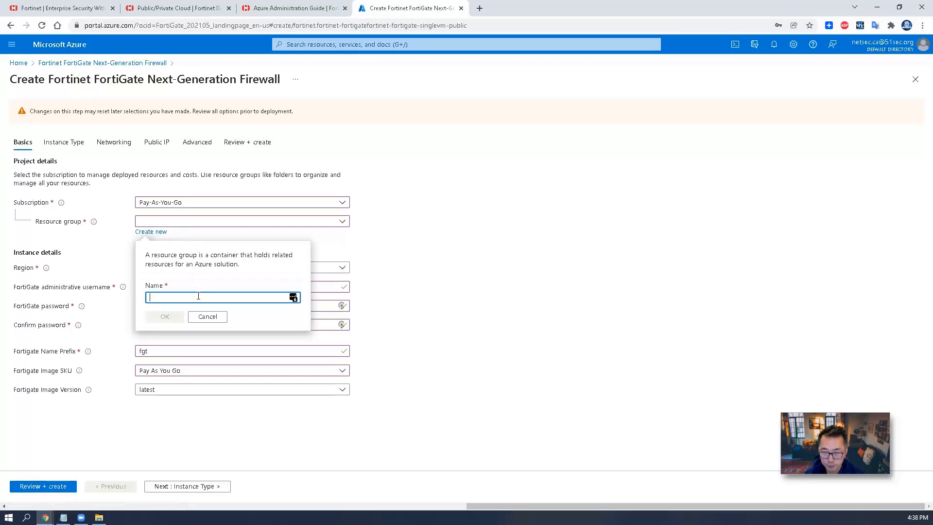
{"action": "type", "text": "payg"}
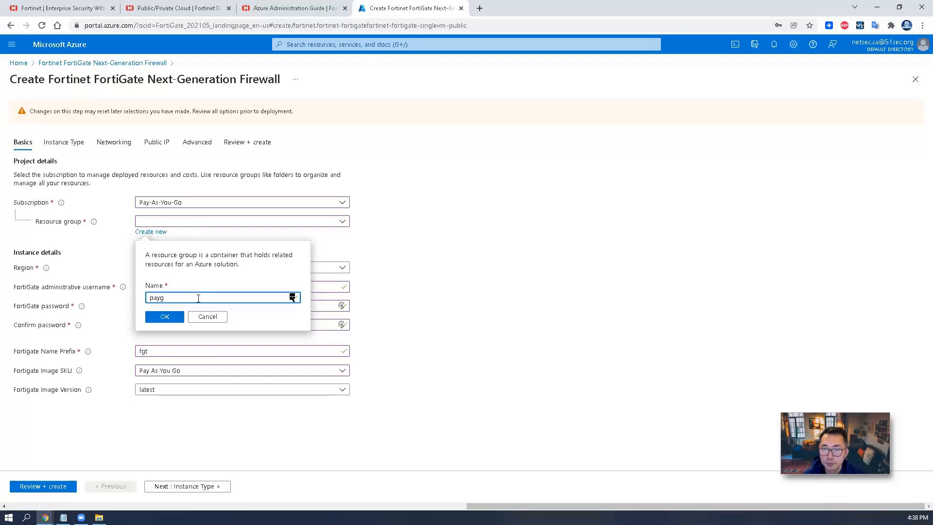
{"action": "left_click", "coordinate": [175, 320]}
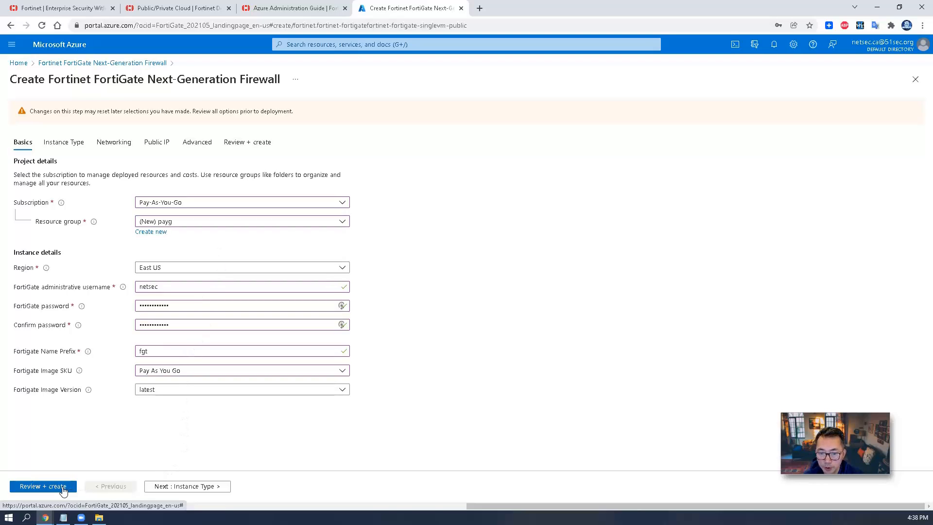
- Change the instance type's VM size to DS1_v2 under the Pay-As-You-Go subscription
{"action": "left_click", "coordinate": [187, 486]}
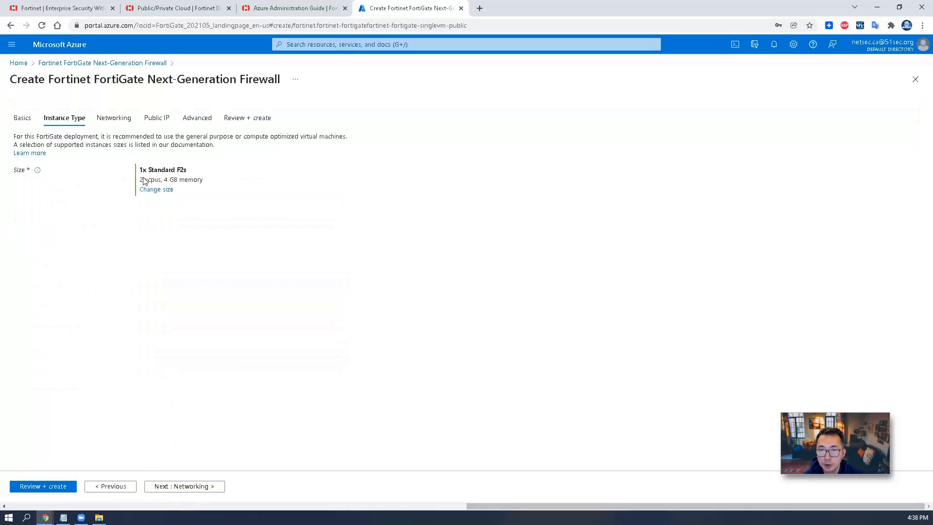
{"action": "left_click", "coordinate": [167, 191]}
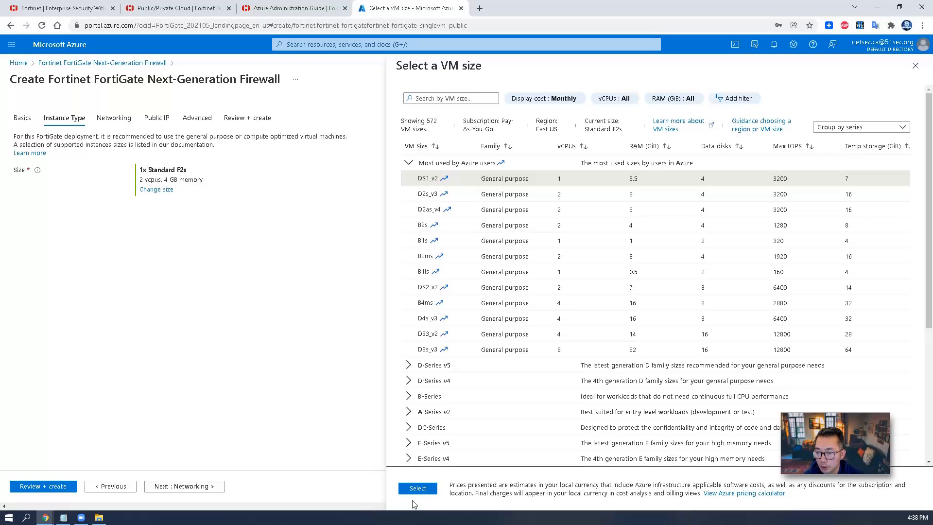
{"action": "left_click", "coordinate": [417, 488]}
- Keep the networking, public IP and advanced defaults, validate the configuration and try to create the FortiGate deployment
{"action": "left_click", "coordinate": [188, 486]}
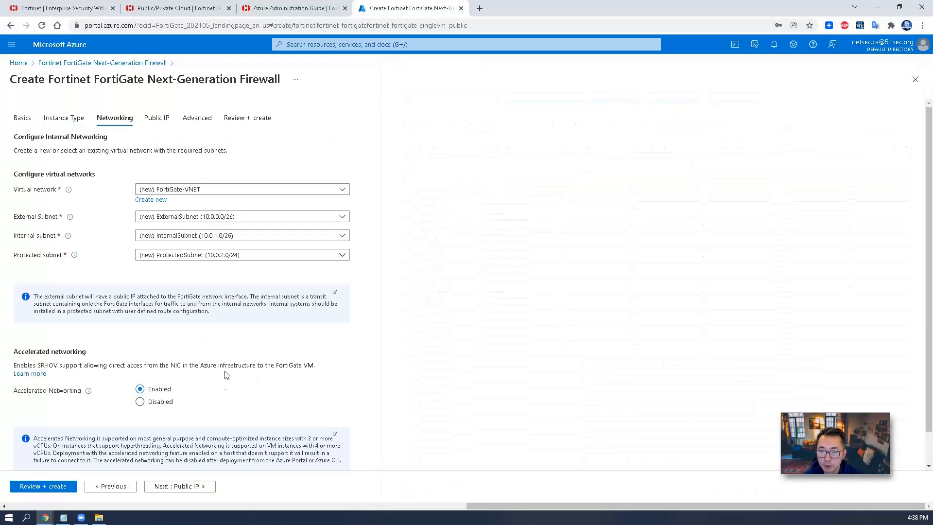
{"action": "left_click", "coordinate": [192, 486]}
{"action": "left_click", "coordinate": [194, 486]}
{"action": "left_click", "coordinate": [194, 487]}
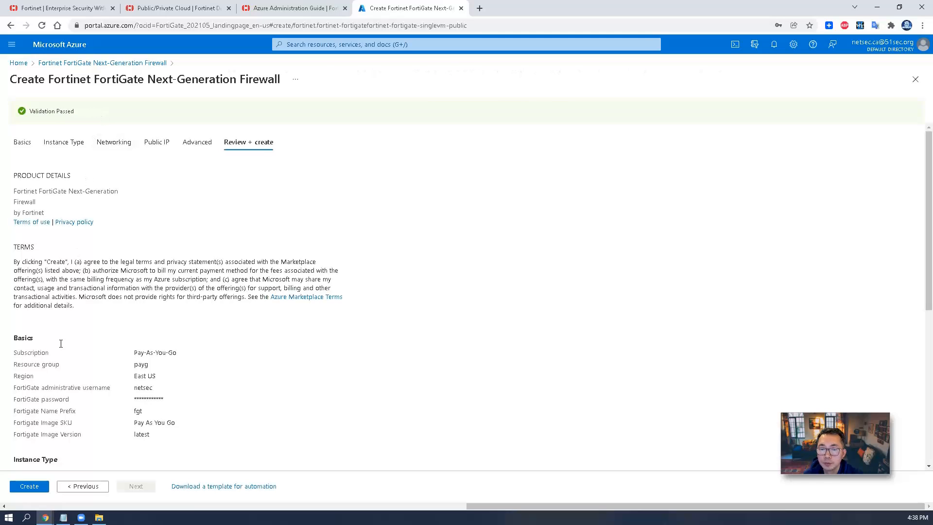
{"action": "left_click", "coordinate": [38, 488]}
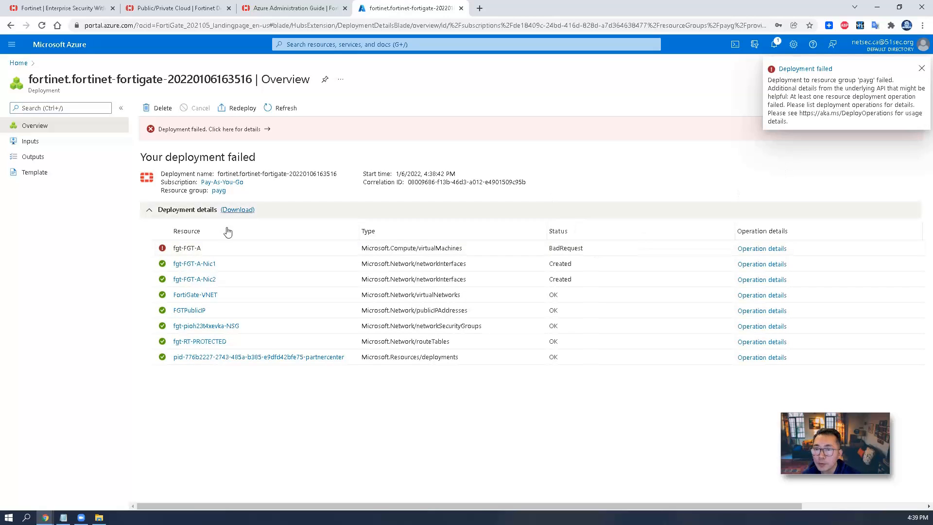
- Examine the status message in the operation details of the failed fgt-FGT-A virtual machine
{"action": "left_click", "coordinate": [762, 245]}
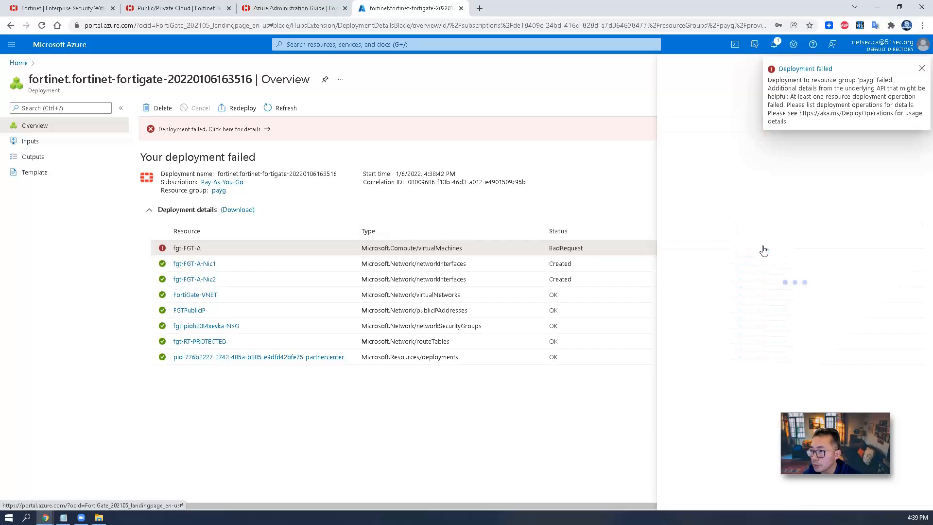
{"action": "scroll", "coordinate": [736, 244], "scroll_direction": "down", "scroll_amount": 1}
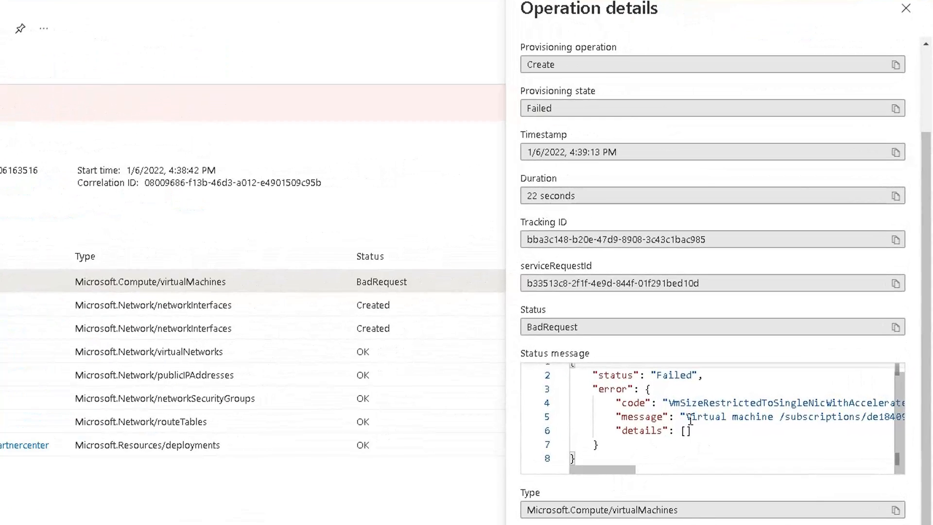
{"action": "left_click_drag", "start_coordinate": [709, 403], "coordinate": [778, 394]}
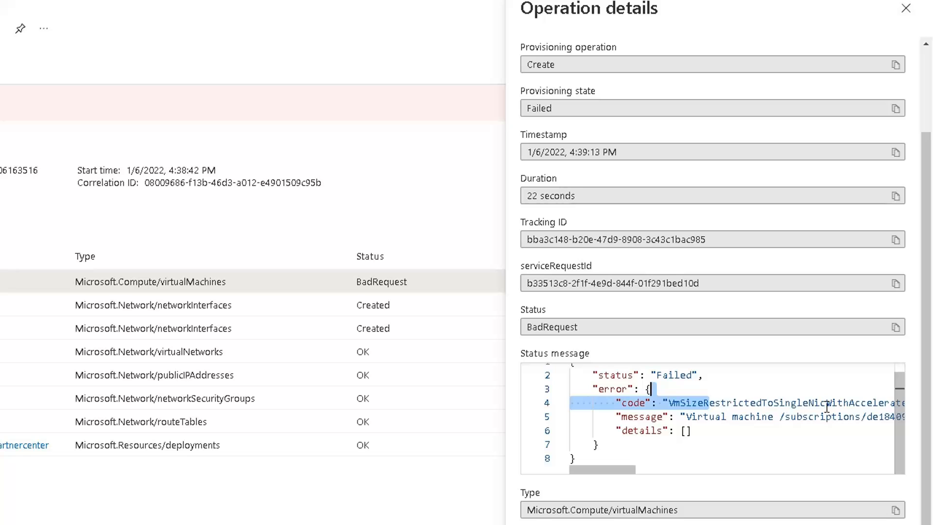
{"action": "left_click_drag", "start_coordinate": [621, 469], "coordinate": [672, 470]}
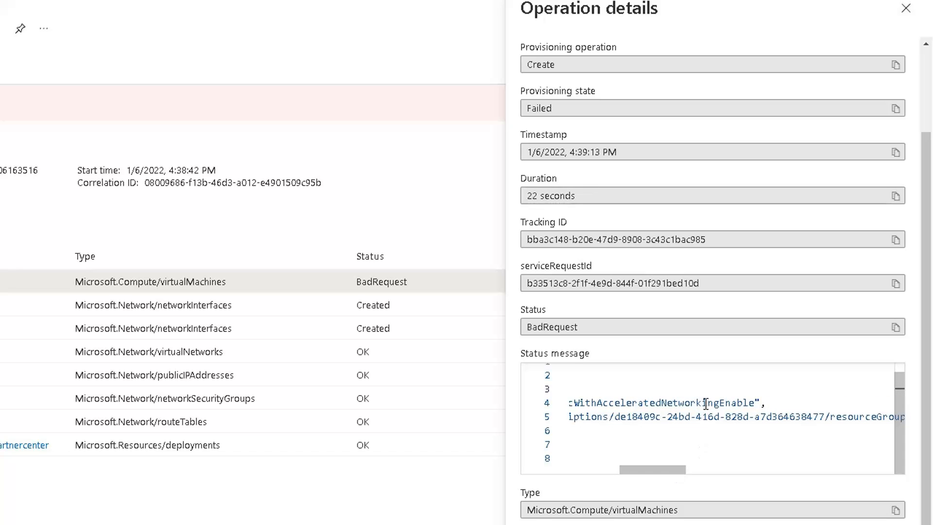
{"action": "left_click_drag", "start_coordinate": [673, 470], "coordinate": [555, 469]}
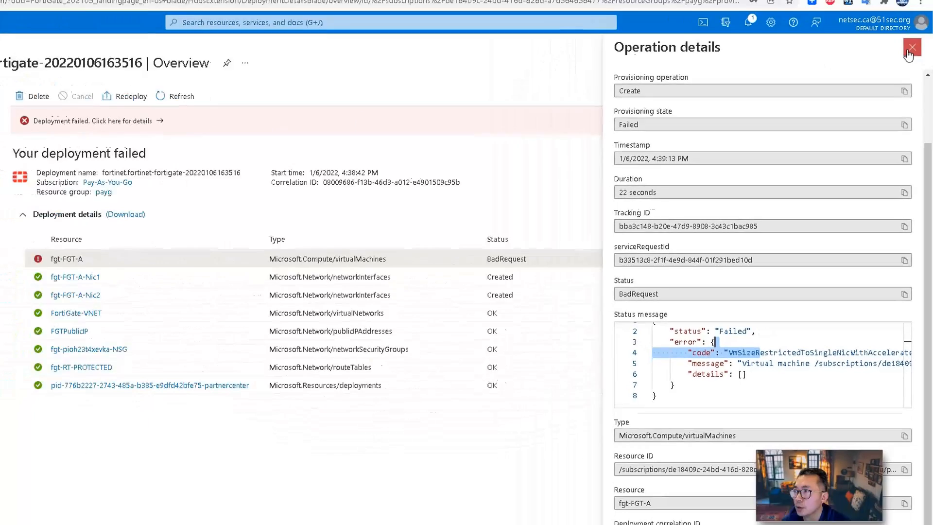
{"action": "left_click", "coordinate": [906, 9]}
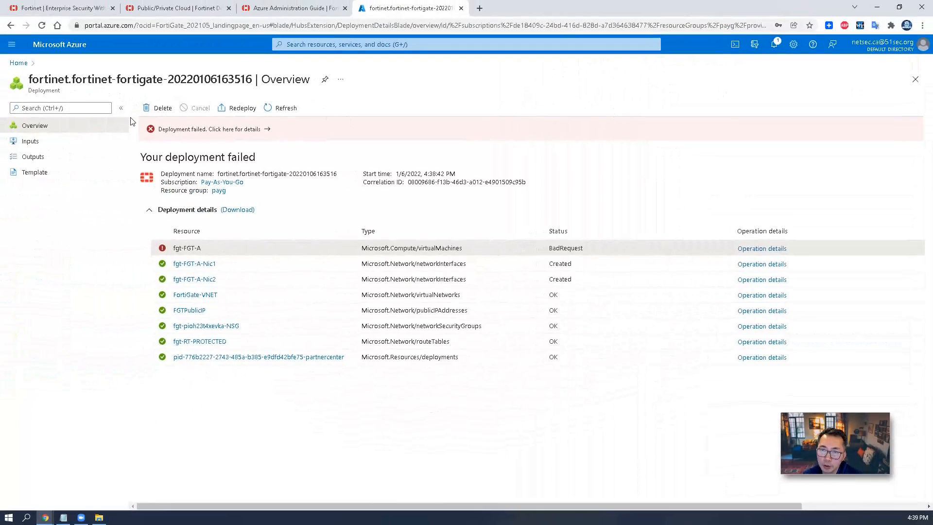
- Delete the failed FortiGate deployment and confirm the deletion
{"action": "left_click", "coordinate": [158, 113]}
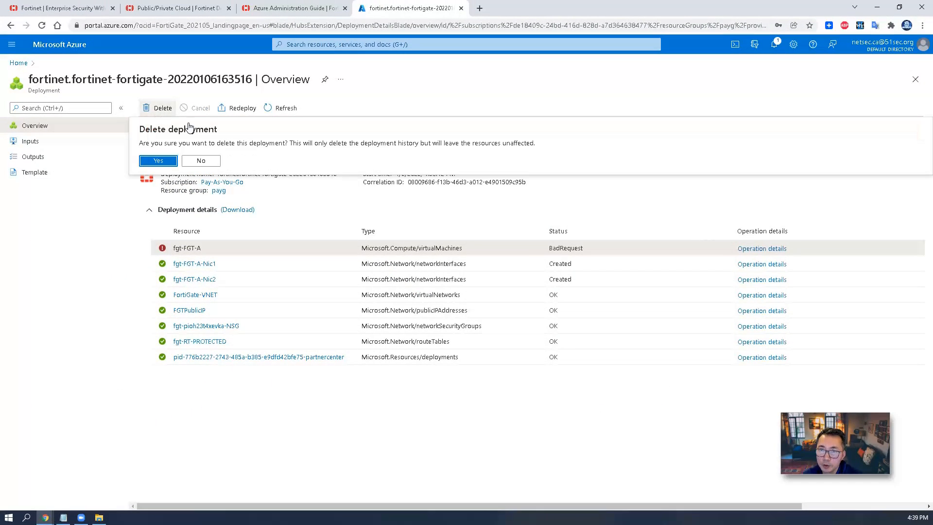
{"action": "left_click", "coordinate": [166, 164]}
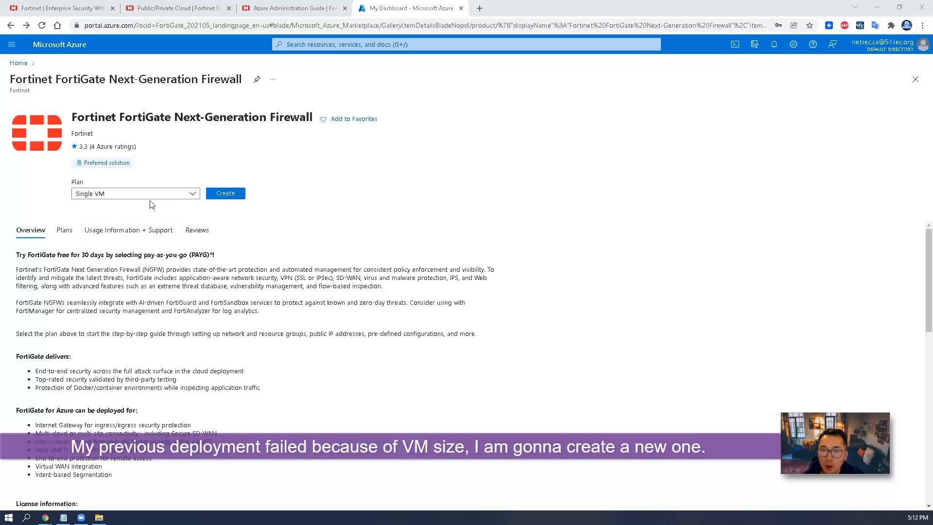
- Start a new FortiGate deployment with the Single VM plan and choose the Pay-As-You-Go subscription
{"action": "left_click", "coordinate": [236, 196]}
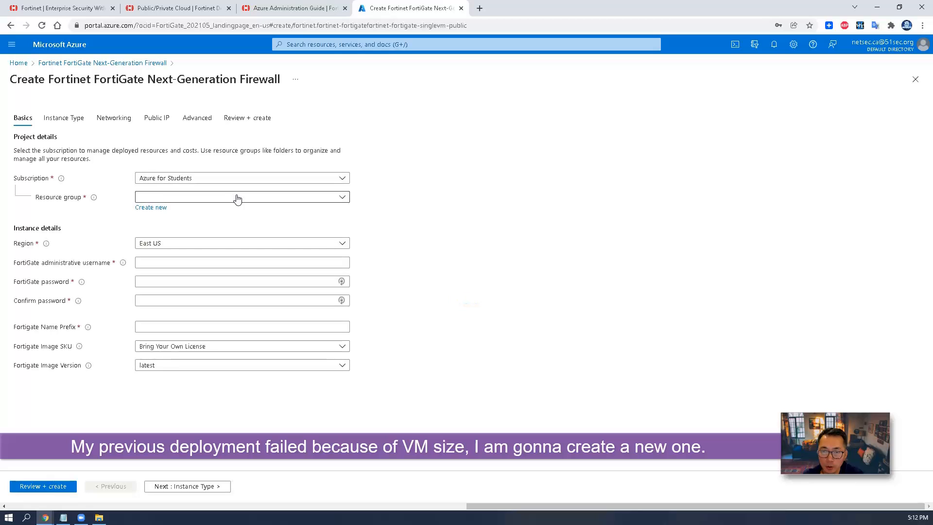
{"action": "left_click", "coordinate": [235, 179]}
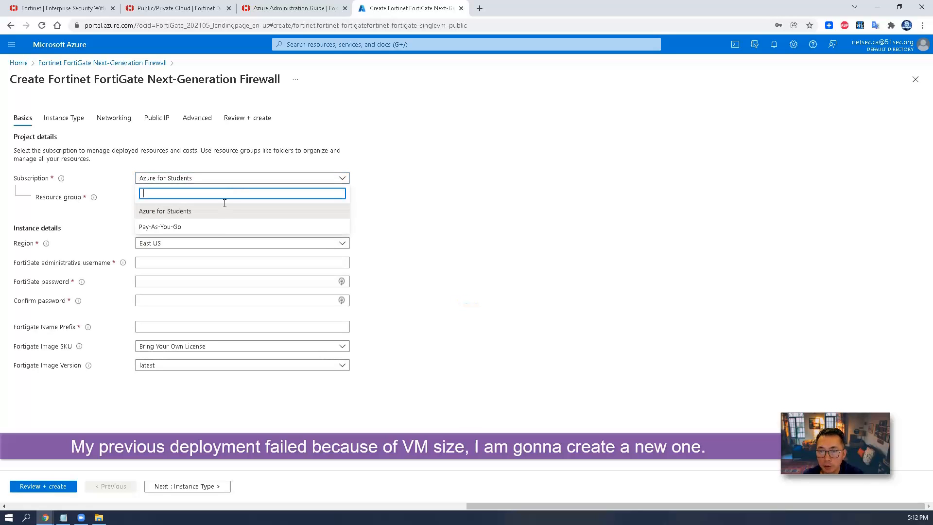
{"action": "left_click", "coordinate": [217, 226]}
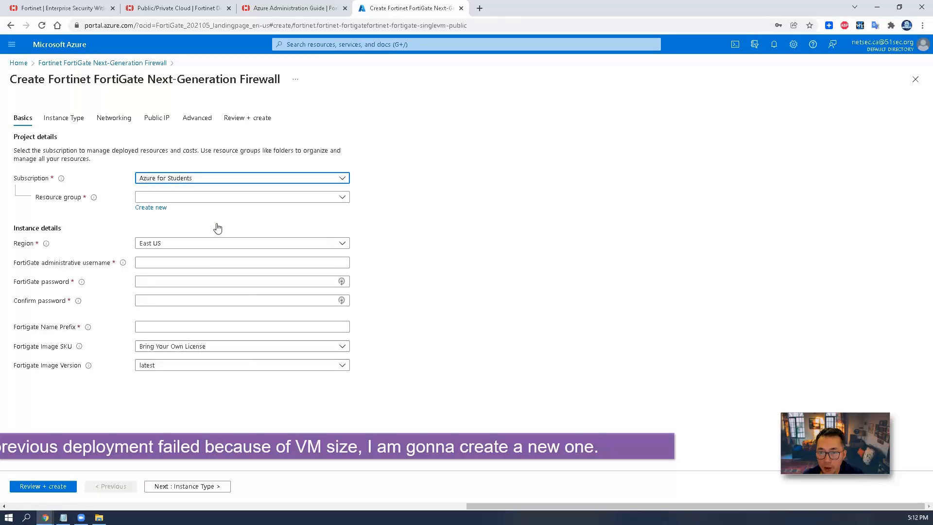
- Create a new resource group named payg for this Single VM deployment
{"action": "left_click", "coordinate": [214, 200]}
{"action": "left_click", "coordinate": [213, 201]}
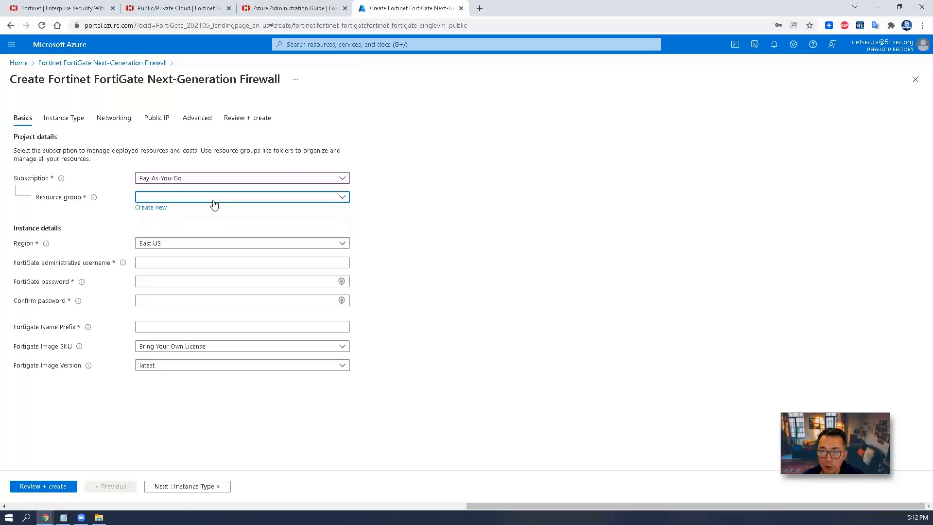
{"action": "left_click", "coordinate": [161, 212]}
{"action": "type", "text": "payg"}
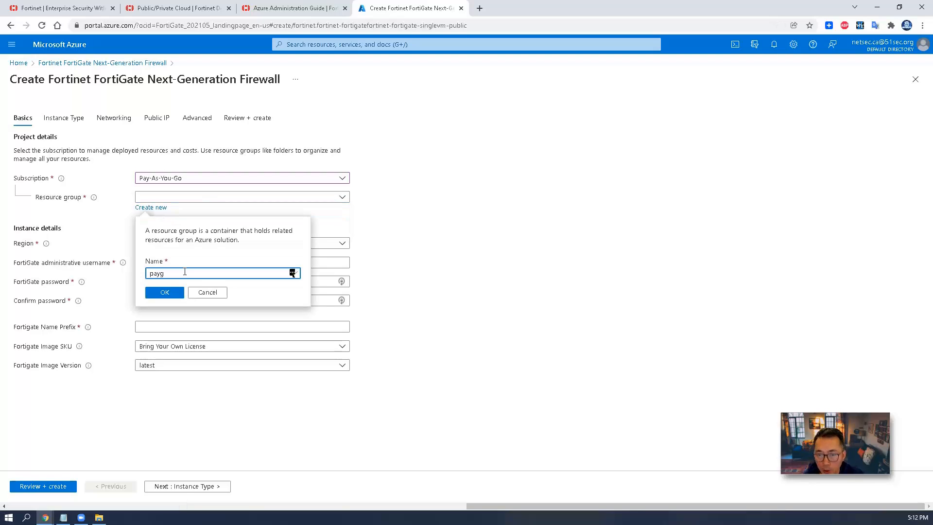
{"action": "left_click", "coordinate": [170, 294]}
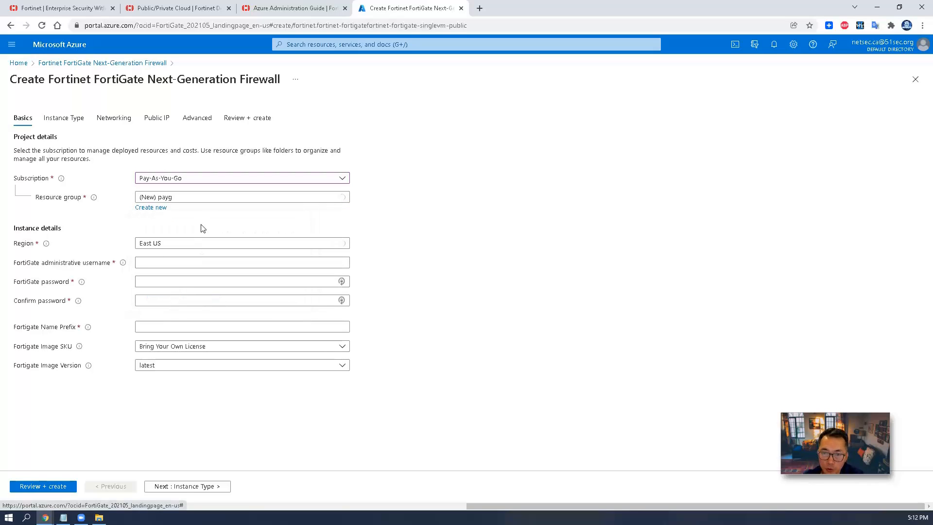
- Set the administrative username to netsec, enter and confirm the FortiGate password, and set name prefix fgt and image SKU Pay As You Go
{"action": "left_click", "coordinate": [207, 263]}
{"action": "type", "text": "netsec"}
{"action": "key", "text": "Tab"}
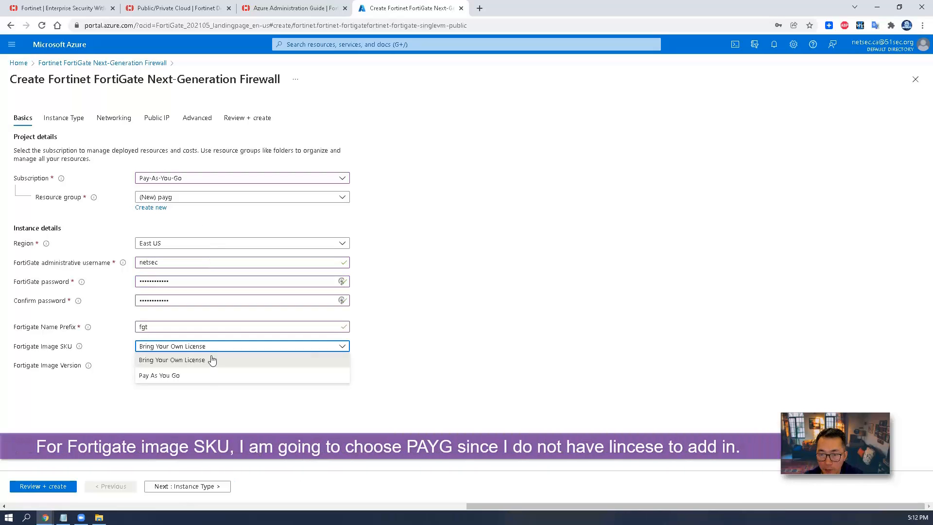
{"action": "left_click", "coordinate": [211, 373]}
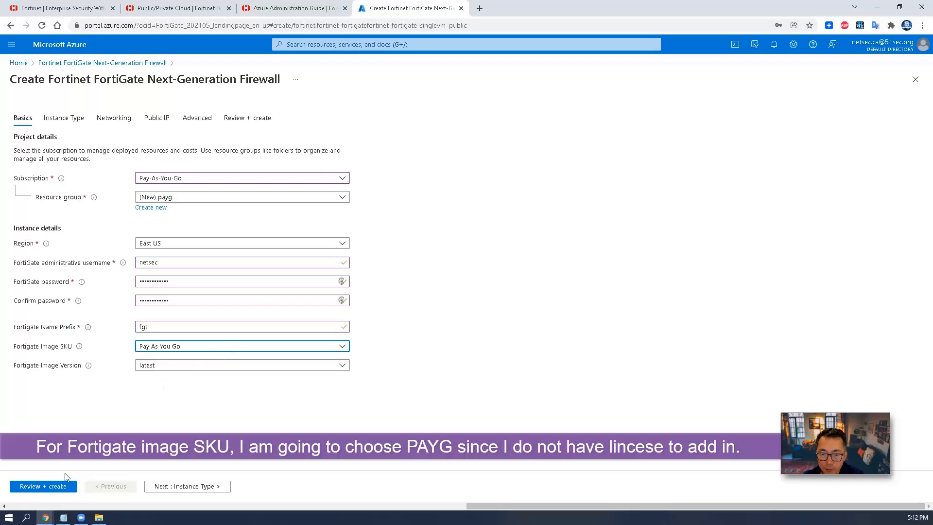
- Go through the instance type, networking, public IP and advanced settings keeping their defaults, validate the configuration and create the deployment
{"action": "left_click", "coordinate": [43, 486]}
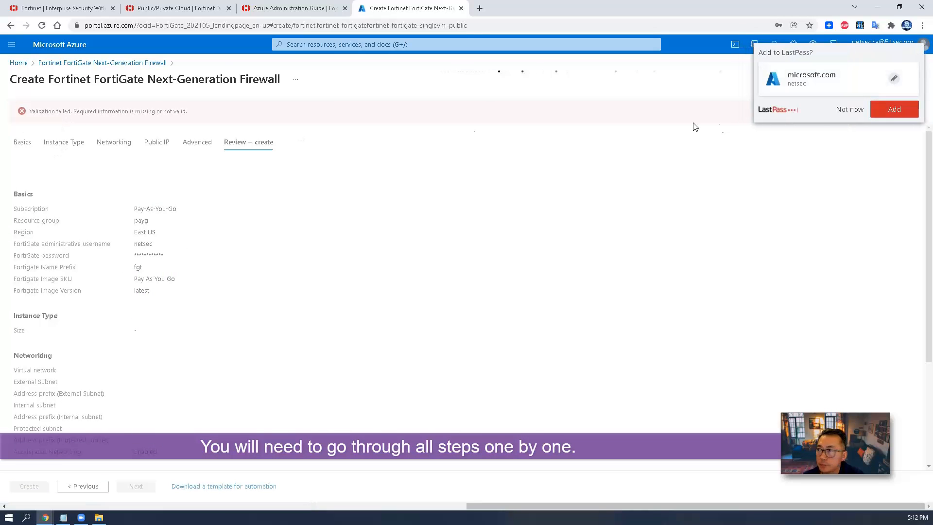
{"action": "left_click", "coordinate": [836, 112]}
{"action": "left_click", "coordinate": [64, 142]}
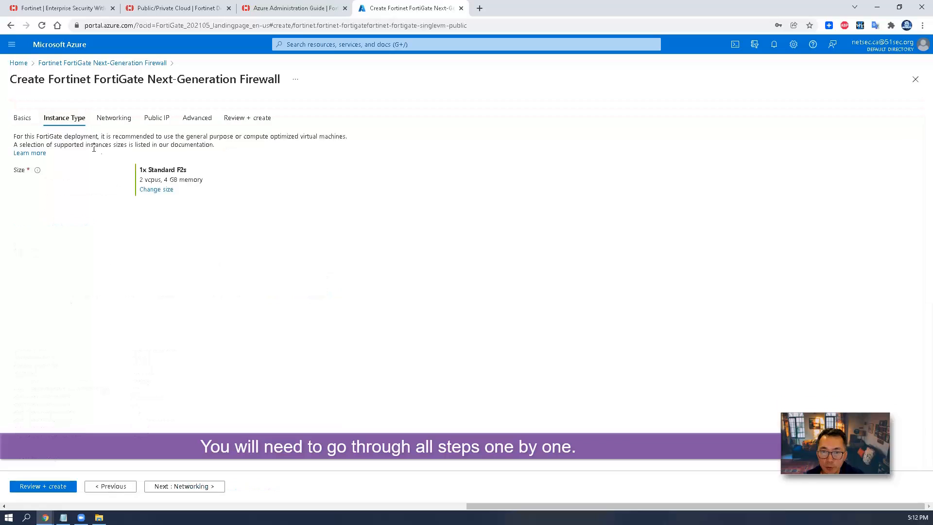
{"action": "left_click", "coordinate": [114, 118]}
{"action": "left_click", "coordinate": [155, 119]}
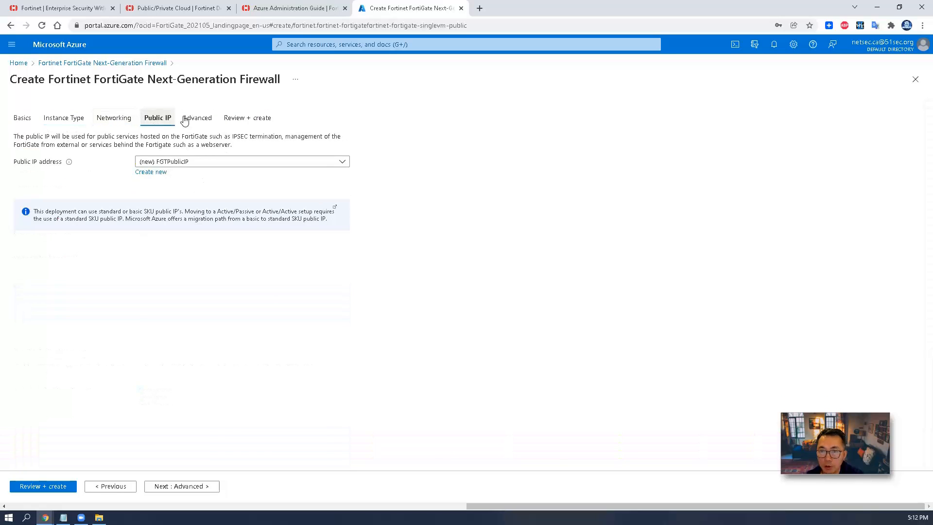
{"action": "left_click", "coordinate": [197, 118]}
{"action": "left_click", "coordinate": [247, 118]}
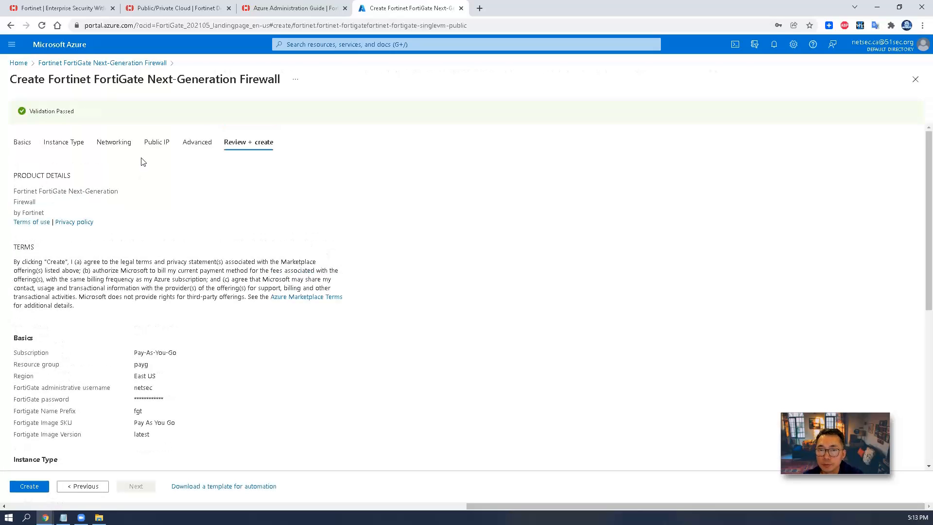
{"action": "left_click", "coordinate": [43, 486]}
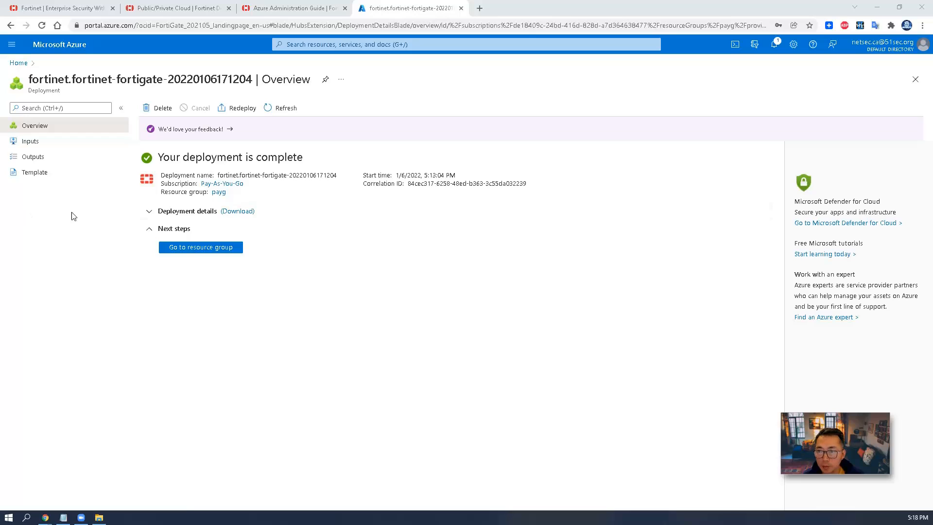
- Open the fgt-FGT-A virtual machine in the deployed payg resource group and copy its public IP address
{"action": "left_click", "coordinate": [206, 249]}
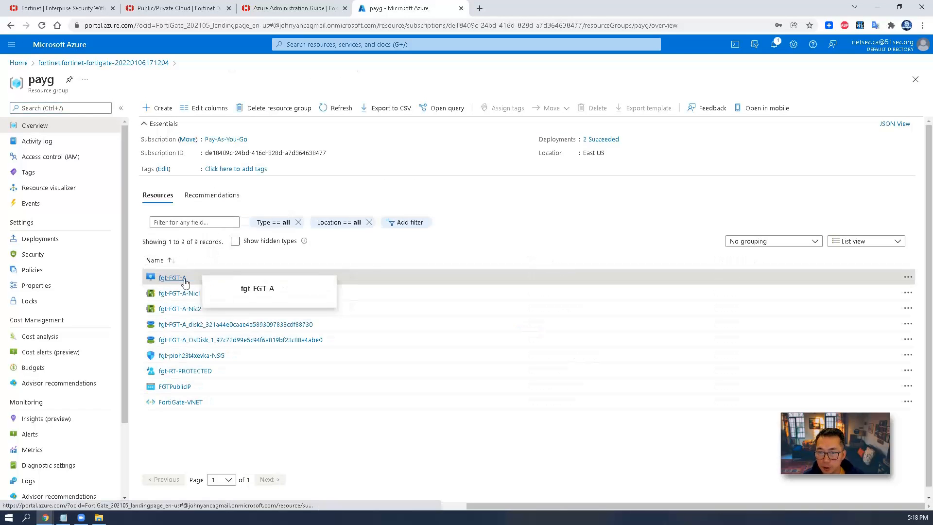
{"action": "left_click", "coordinate": [172, 278]}
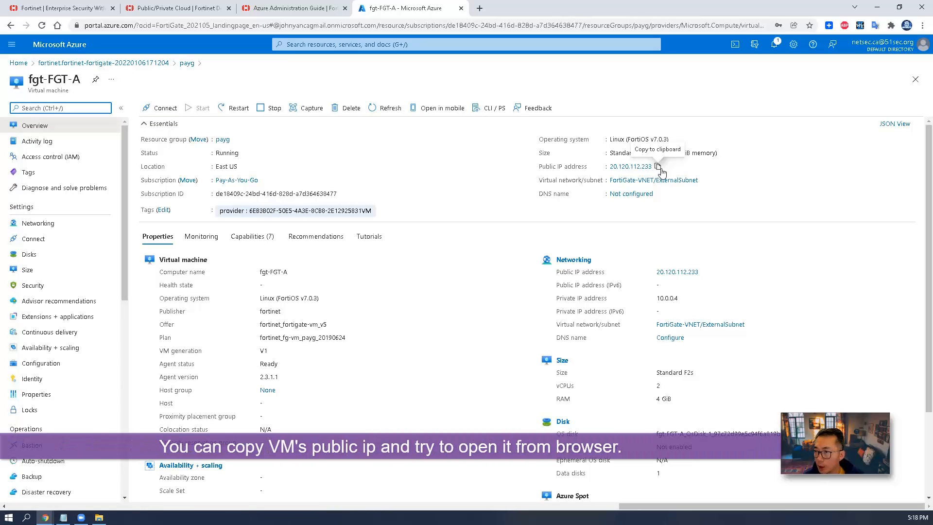
{"action": "left_click", "coordinate": [658, 167]}
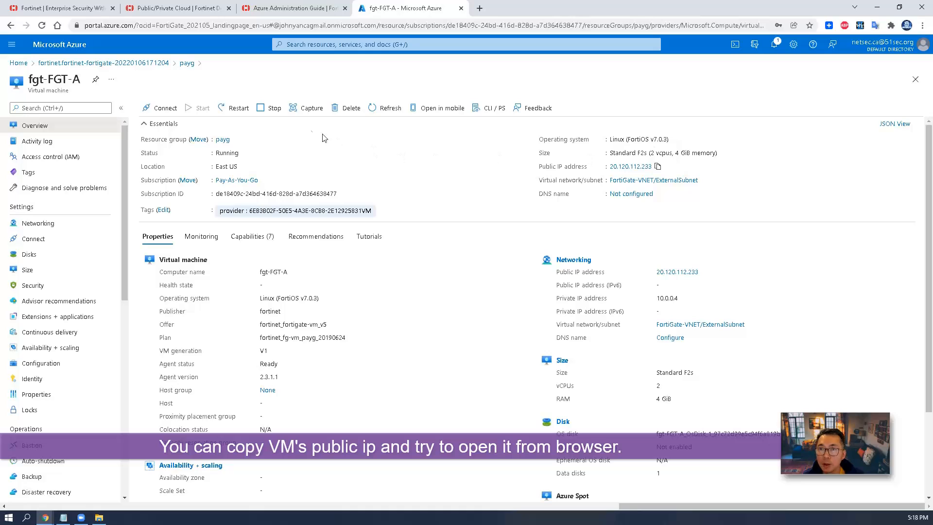
{"action": "left_click", "coordinate": [194, 9]}
{"action": "left_click", "coordinate": [190, 23]}
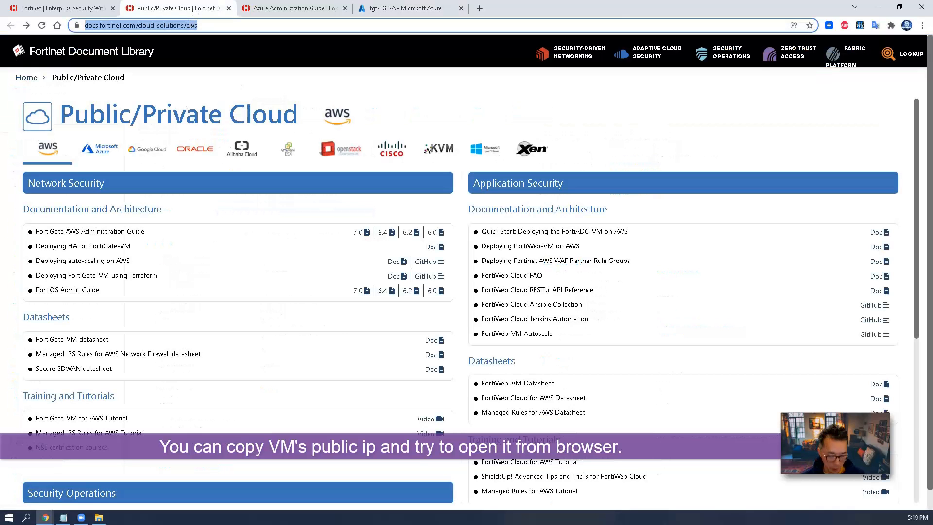
{"action": "key", "text": "ctrl+v"}
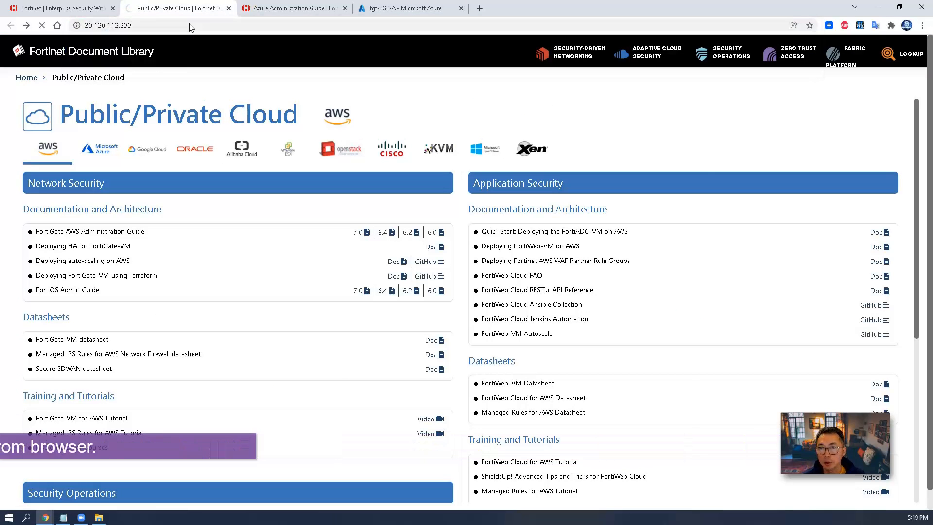
{"action": "left_click", "coordinate": [190, 25]}
{"action": "type", "text": "https"}
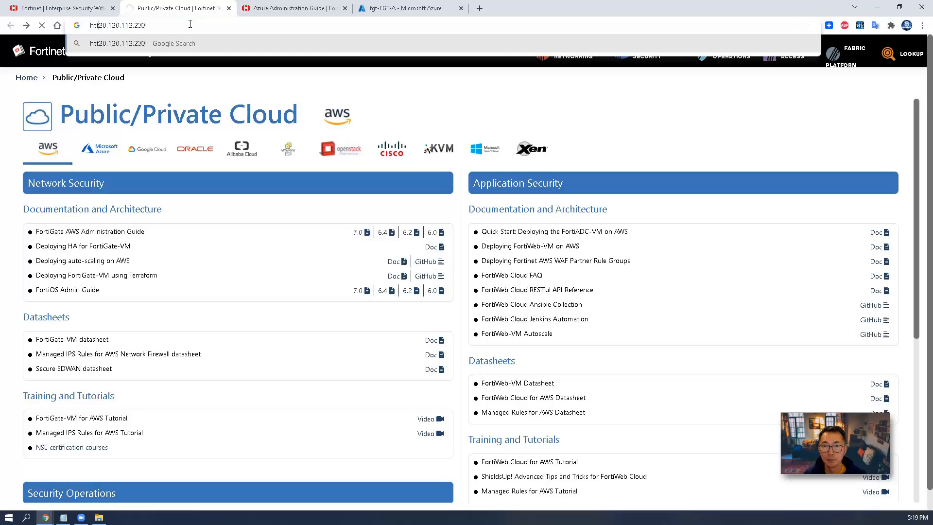
{"action": "type", "text": "://"}
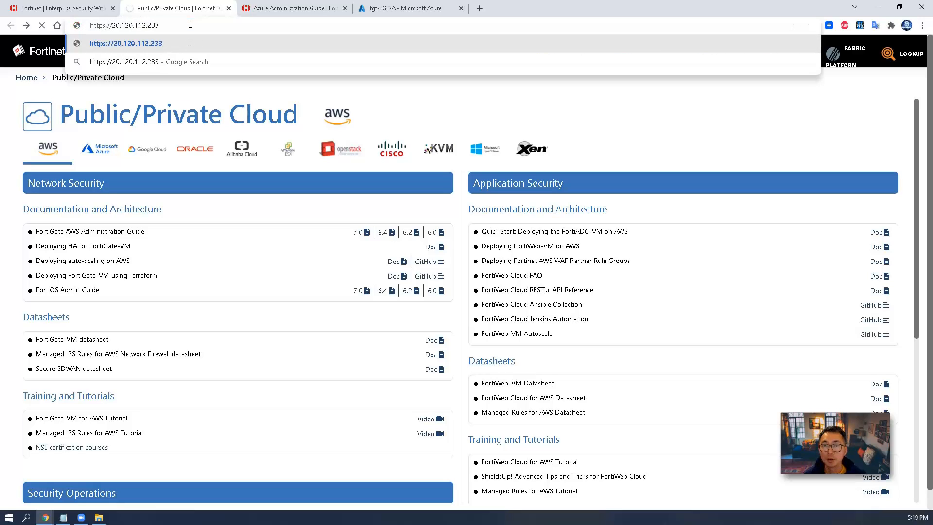
{"action": "key", "text": "Return"}
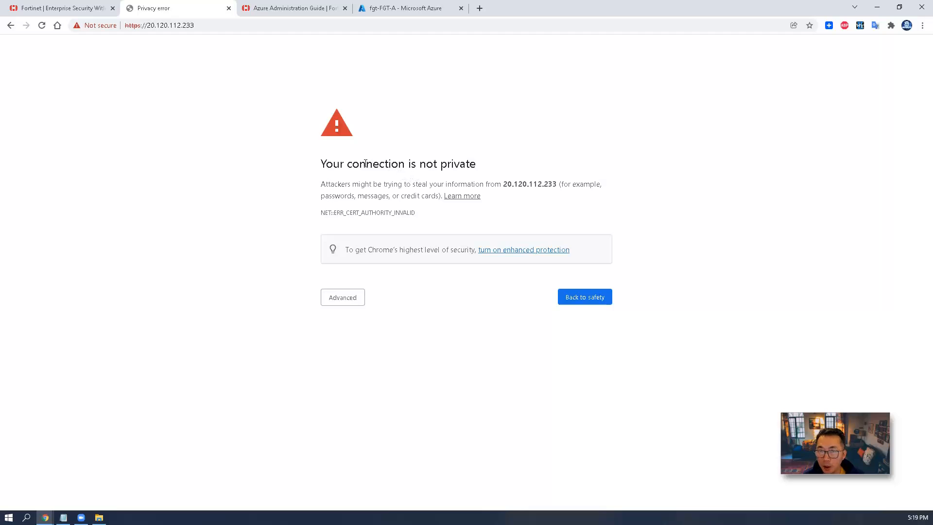
{"action": "left_click", "coordinate": [343, 297]}
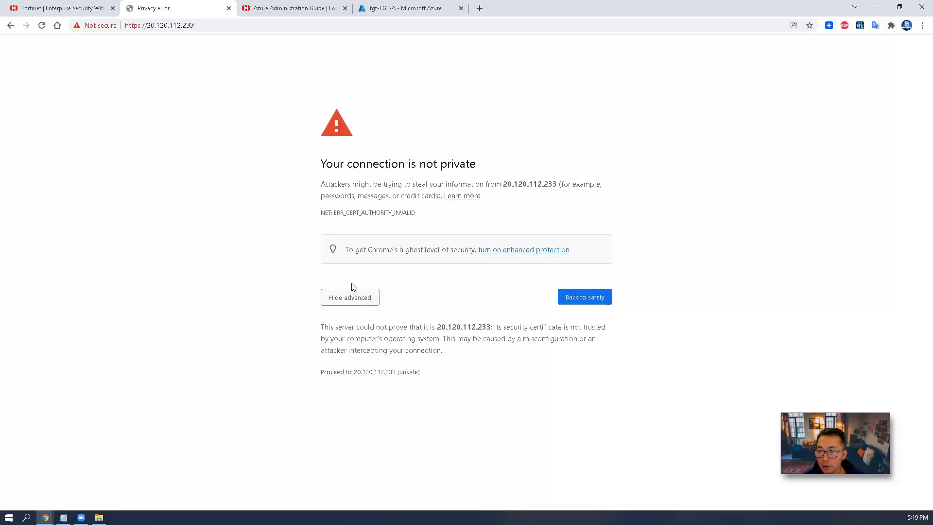
{"action": "left_click", "coordinate": [383, 372]}
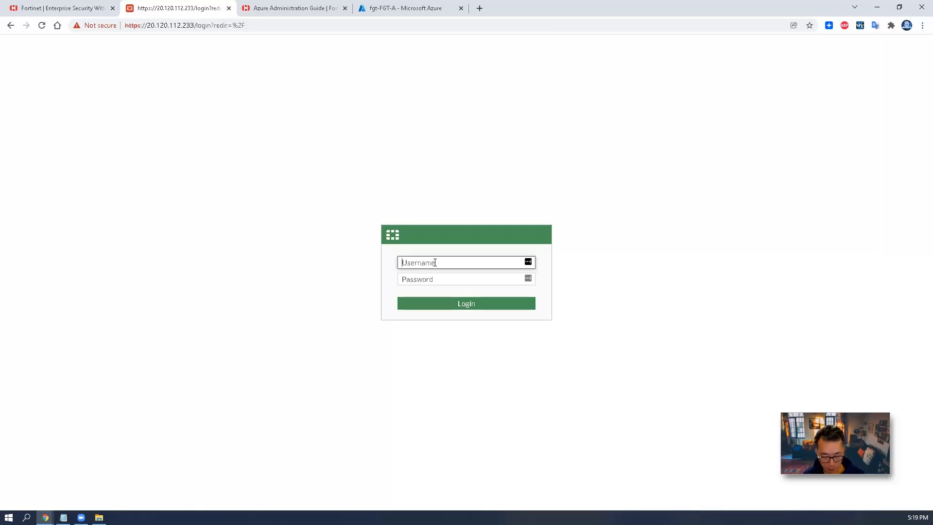
- Log in to the FortiGate as netsec with the account password
{"action": "type", "text": "n"}
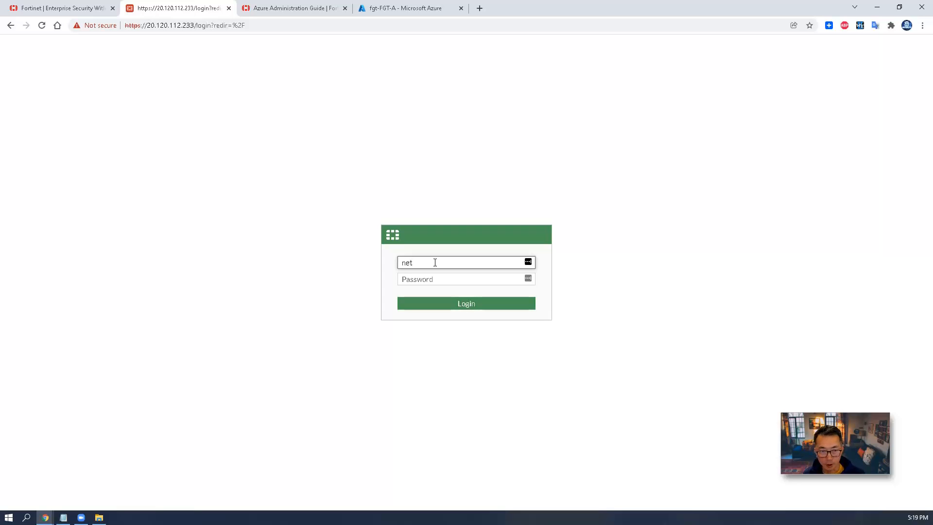
{"action": "type", "text": "et"}
{"action": "left_click", "coordinate": [437, 303]}
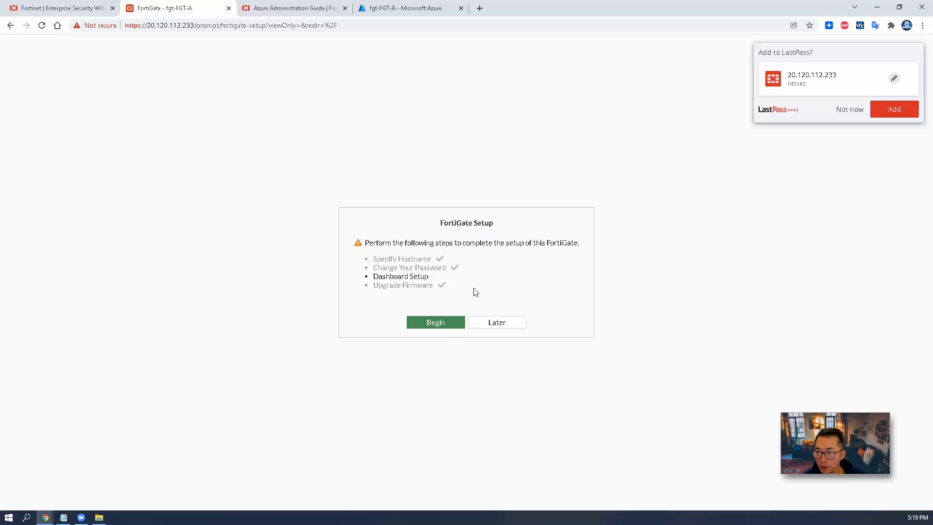
- Begin the FortiGate setup and complete the dashboard setup with the Comprehensive option
{"action": "left_click", "coordinate": [436, 323]}
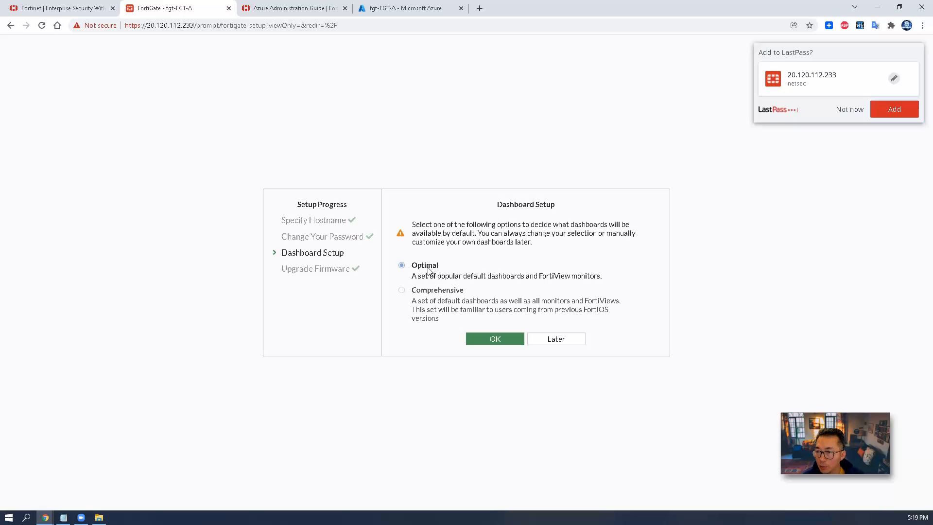
{"action": "left_click_drag", "start_coordinate": [432, 293], "coordinate": [434, 294]}
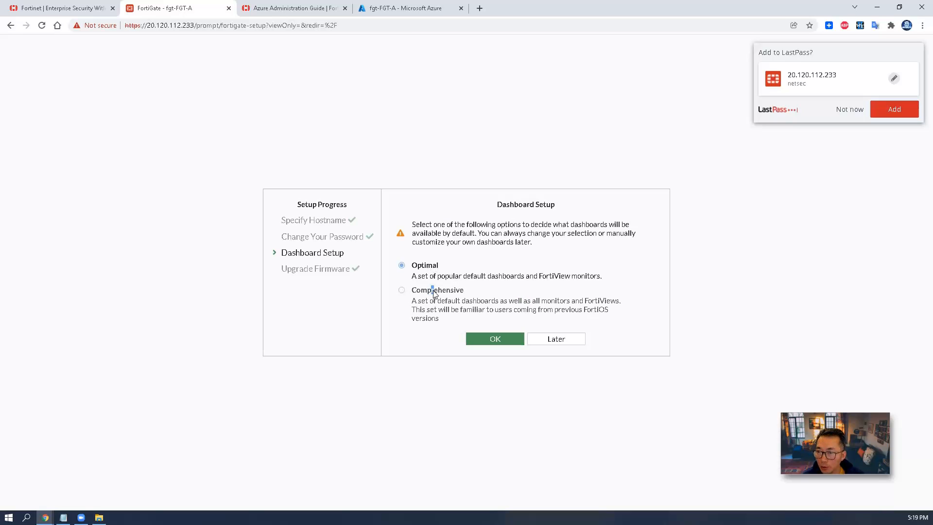
{"action": "left_click", "coordinate": [403, 290]}
{"action": "left_click", "coordinate": [491, 338]}
- Decline saving the login in LastPass and dismiss the FortiOS 7.0.0 introduction with Don't show again enabled
{"action": "left_click", "coordinate": [839, 115]}
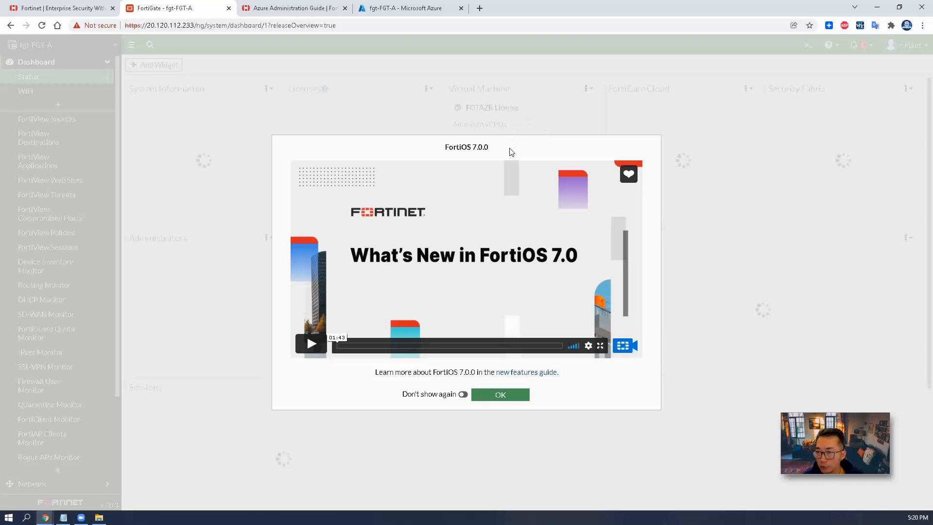
{"action": "left_click", "coordinate": [463, 394]}
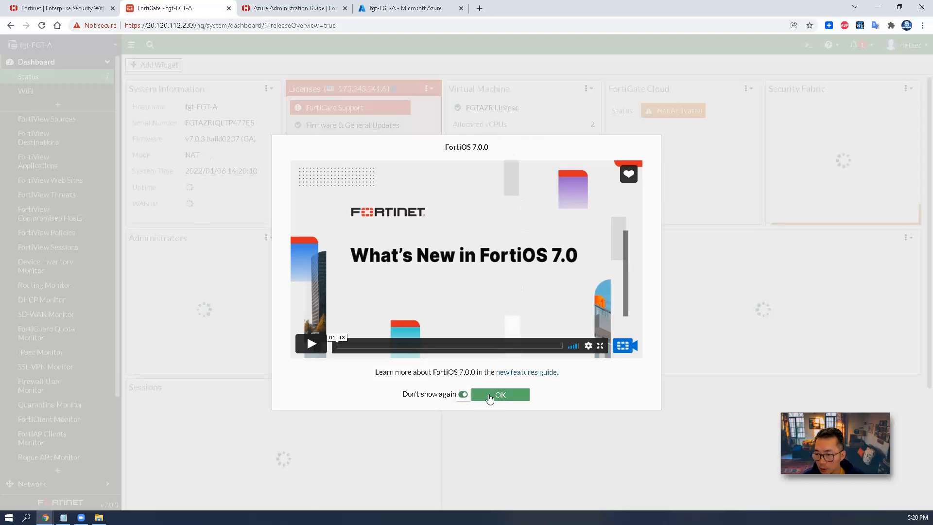
{"action": "left_click", "coordinate": [494, 394]}
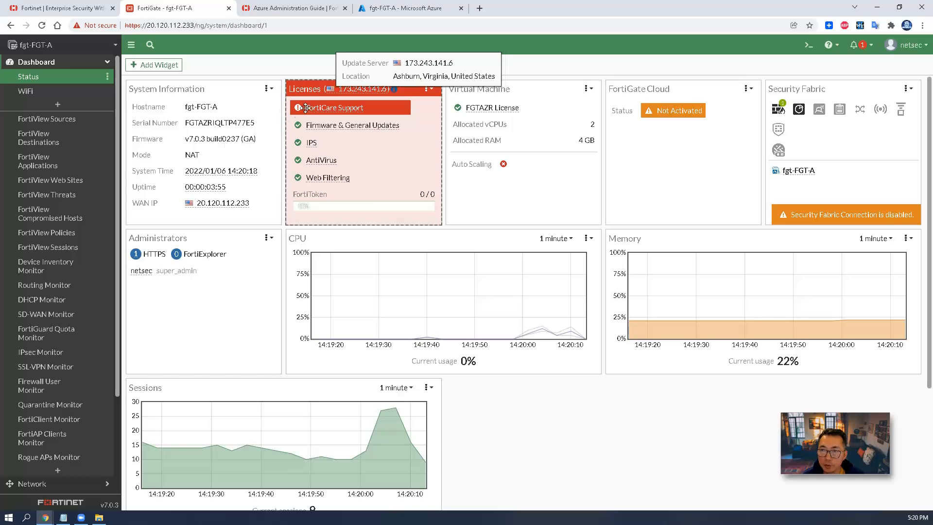
- Open the FortiGuard system page and review the FortiGate's license information
{"action": "scroll", "coordinate": [85, 228], "scroll_direction": "down", "scroll_amount": 3}
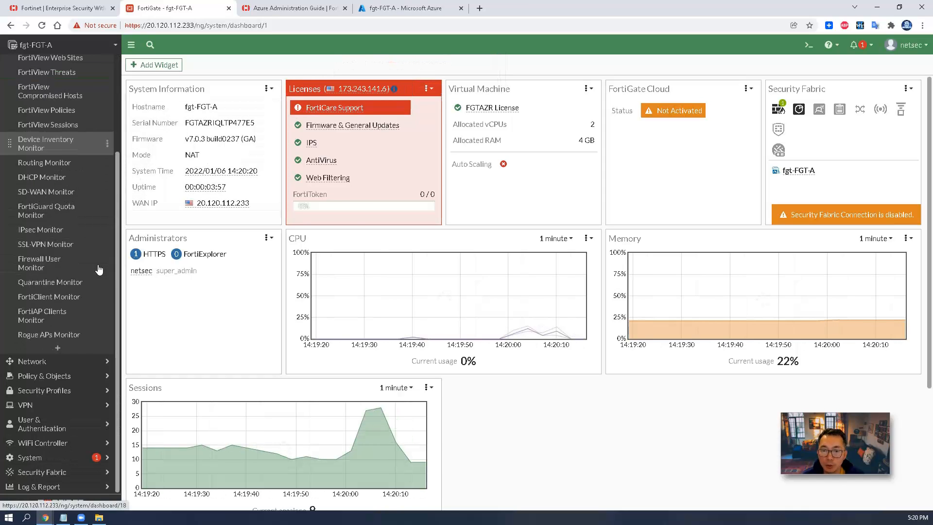
{"action": "left_click", "coordinate": [84, 458]}
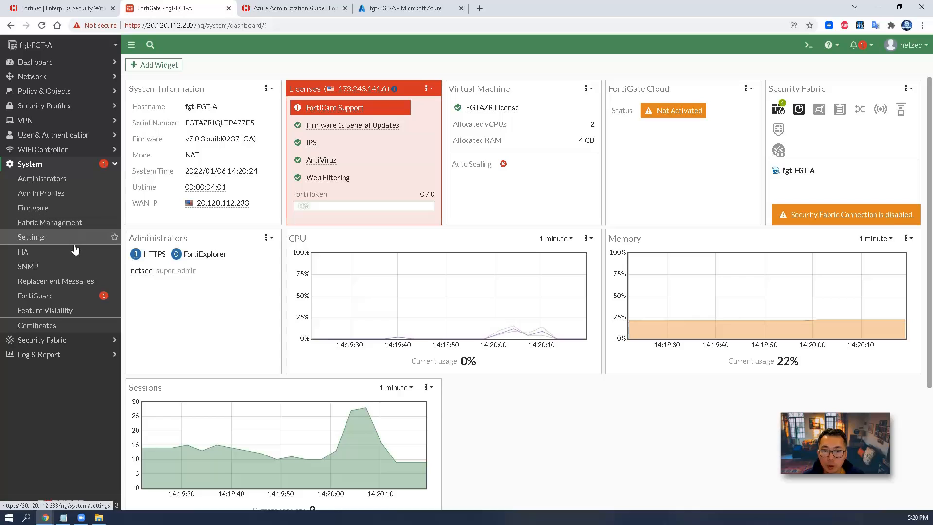
{"action": "left_click", "coordinate": [74, 296]}
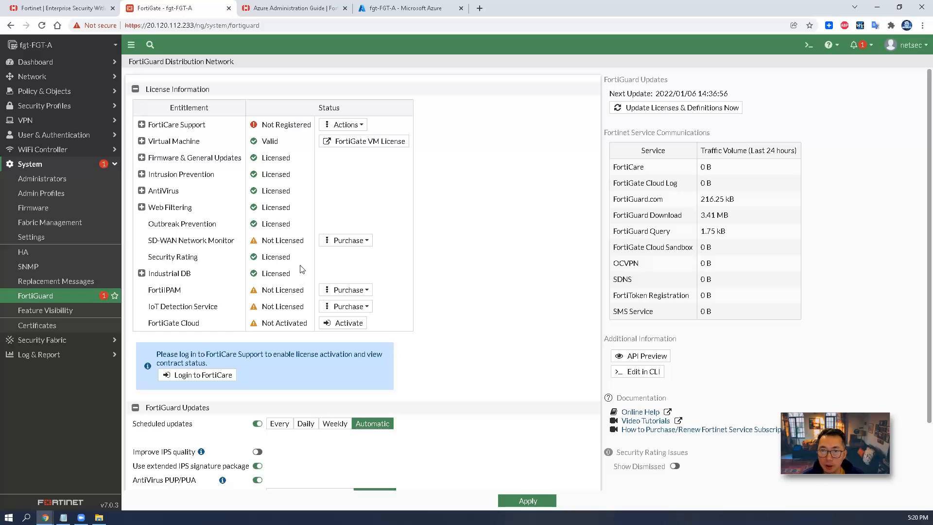
- Compare the FortiGate's port1 and port2 interface addresses with the private IPs of fgt-FGT-A-Nic1 and fgt-FGT-A-Nic2 in the Azure portal
{"action": "left_click", "coordinate": [61, 79]}
{"action": "left_click", "coordinate": [57, 91]}
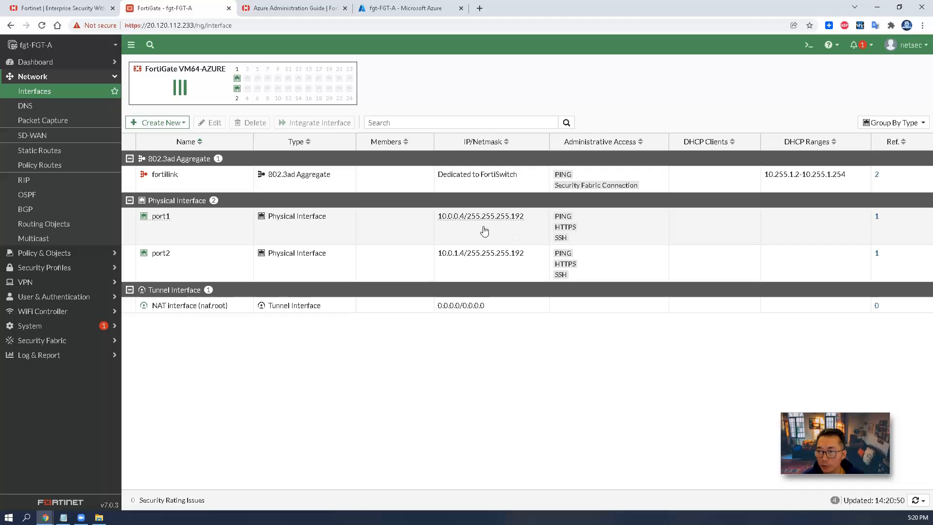
{"action": "left_click", "coordinate": [380, 9]}
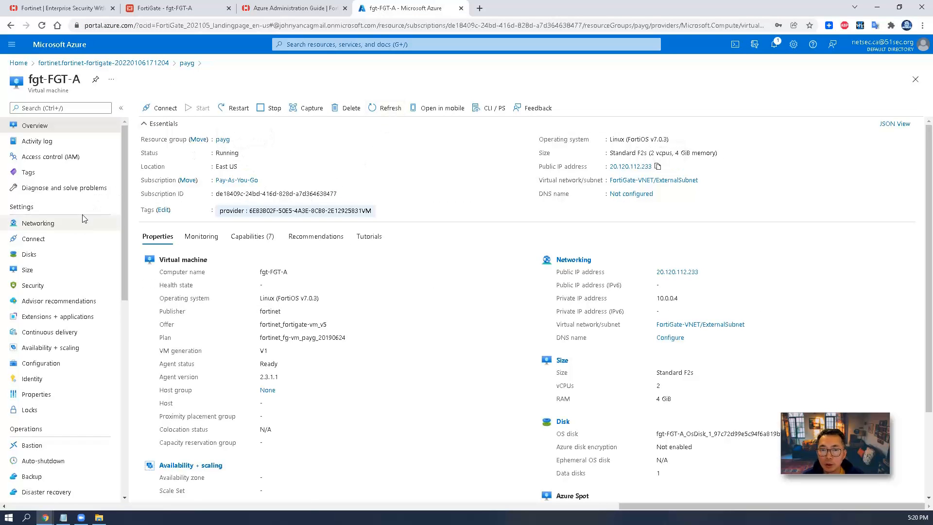
{"action": "left_click", "coordinate": [76, 225]}
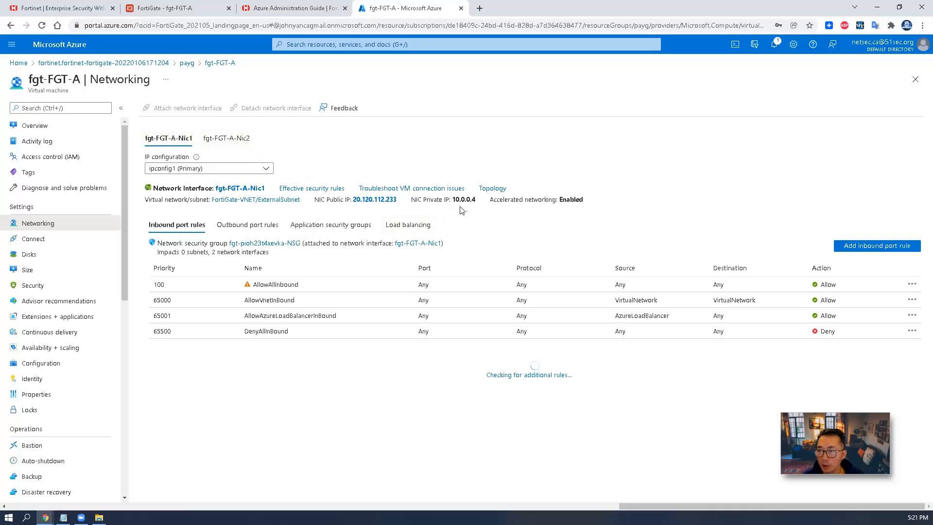
{"action": "left_click", "coordinate": [243, 138]}
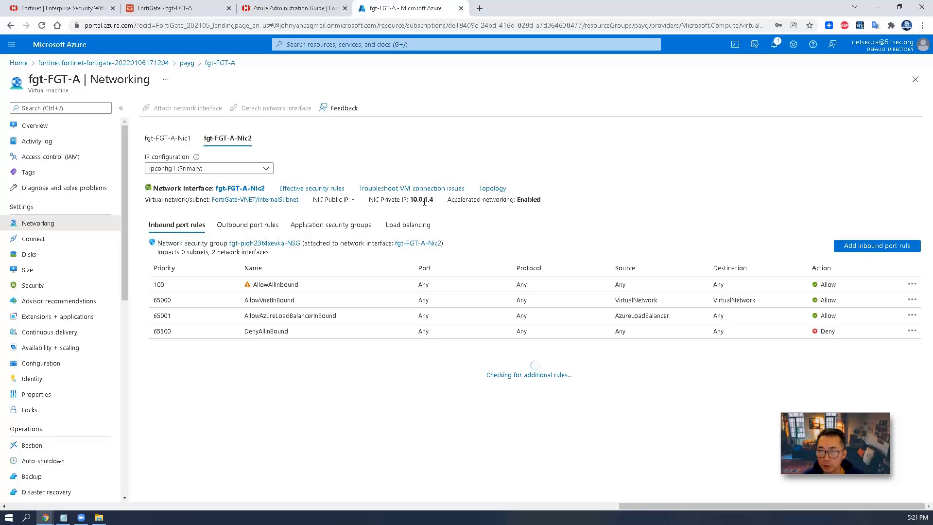
- Return to the FortiGate web interface and review its status dashboard
{"action": "left_click", "coordinate": [199, 8]}
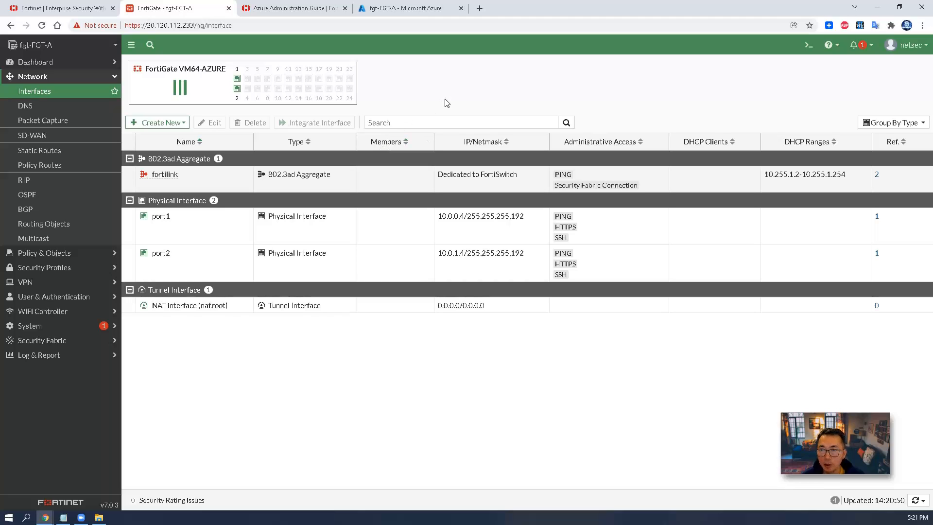
{"action": "left_click", "coordinate": [35, 61]}
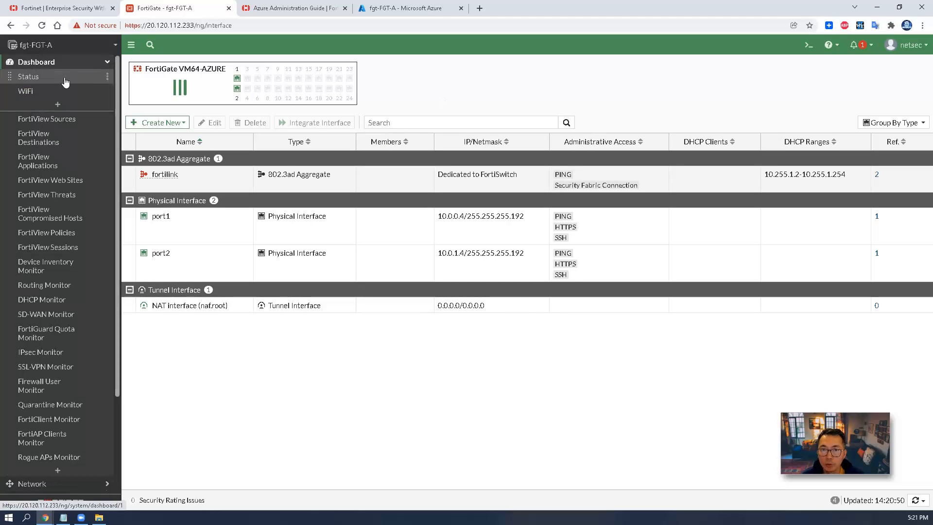
{"action": "left_click", "coordinate": [28, 76]}
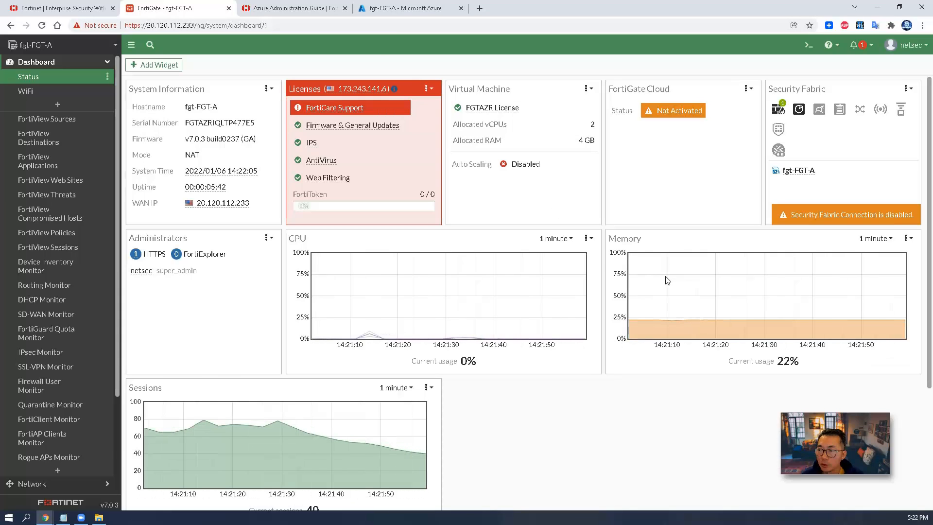
- Read the Azure Administration Guide's page on deploying FortiGate-VM from a VHD image file, including the image file name
{"action": "left_click", "coordinate": [287, 8]}
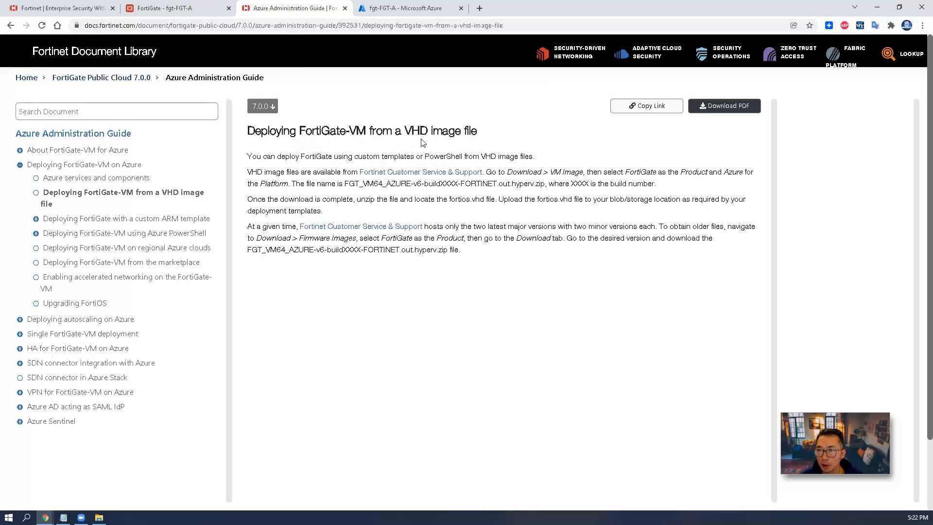
{"action": "left_click_drag", "start_coordinate": [406, 130], "coordinate": [483, 137]}
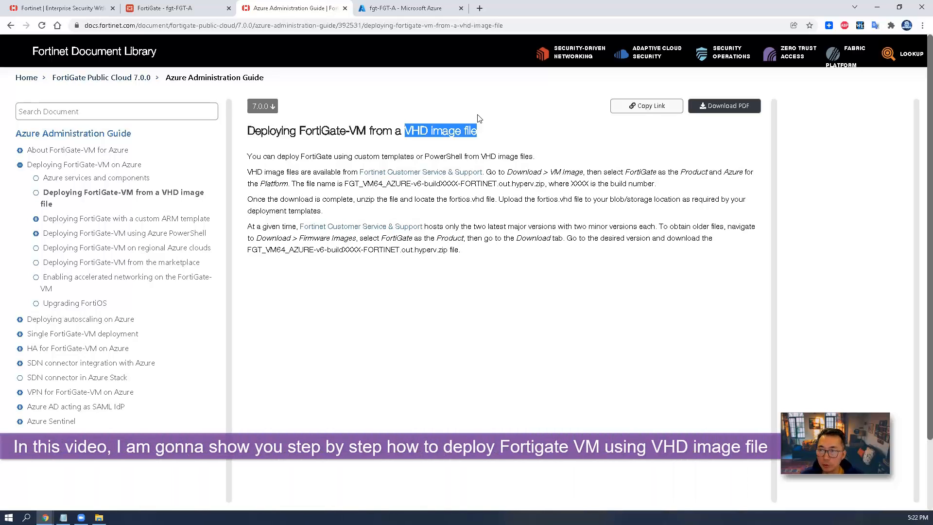
{"action": "left_click", "coordinate": [407, 159]}
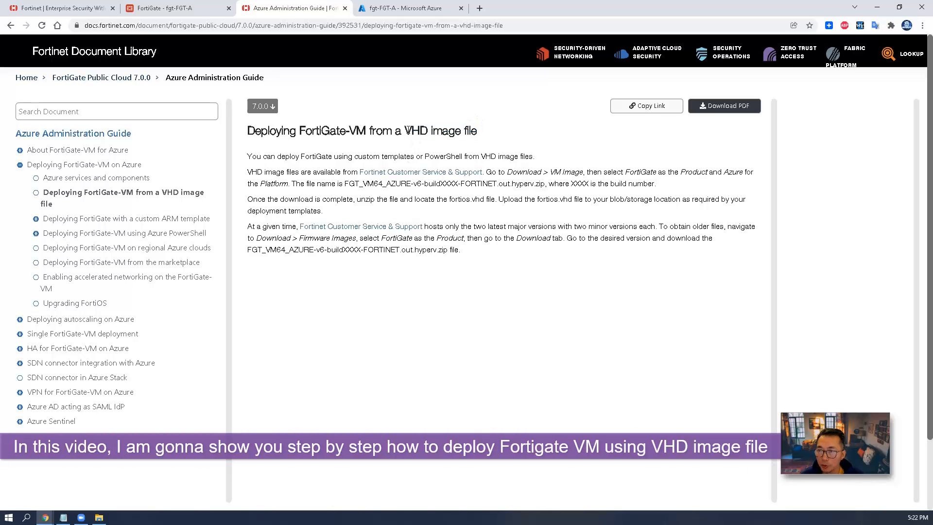
{"action": "left_click_drag", "start_coordinate": [406, 131], "coordinate": [485, 136]}
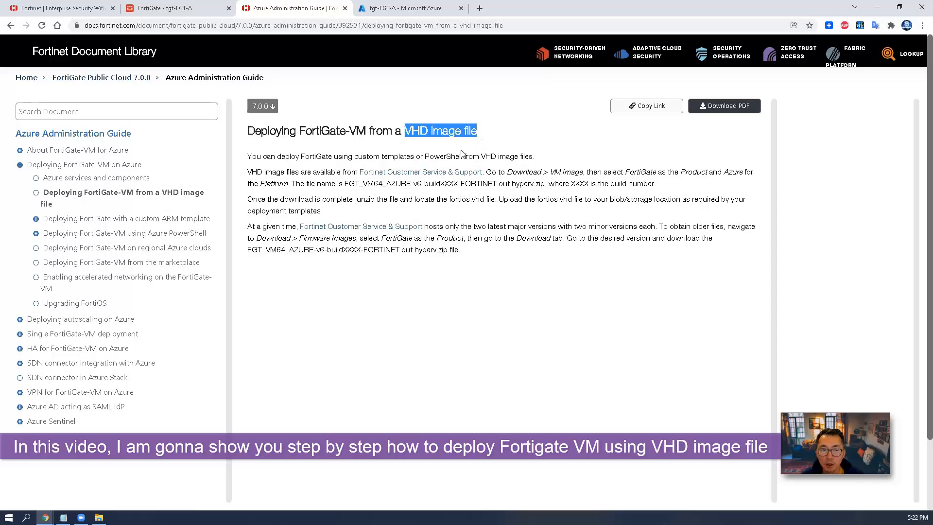
{"action": "left_click_drag", "start_coordinate": [366, 131], "coordinate": [300, 131]}
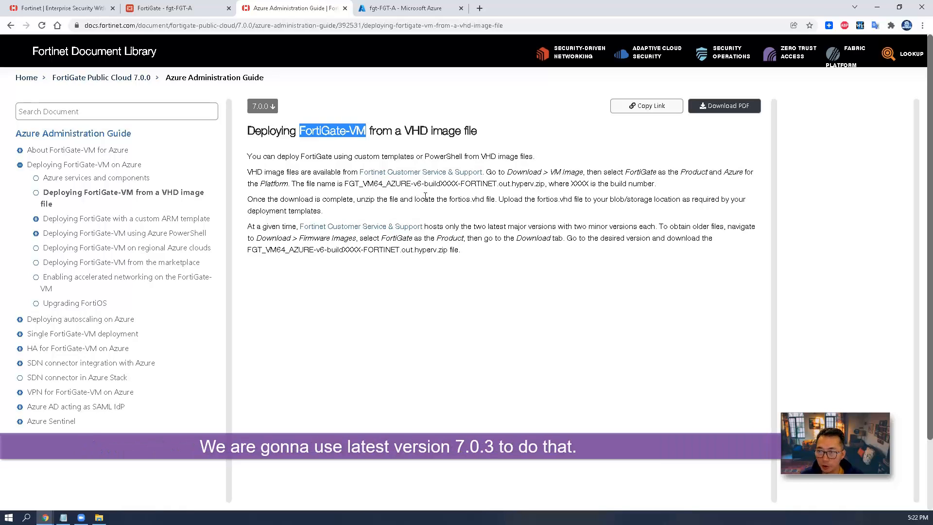
{"action": "left_click_drag", "start_coordinate": [422, 184], "coordinate": [412, 184]}
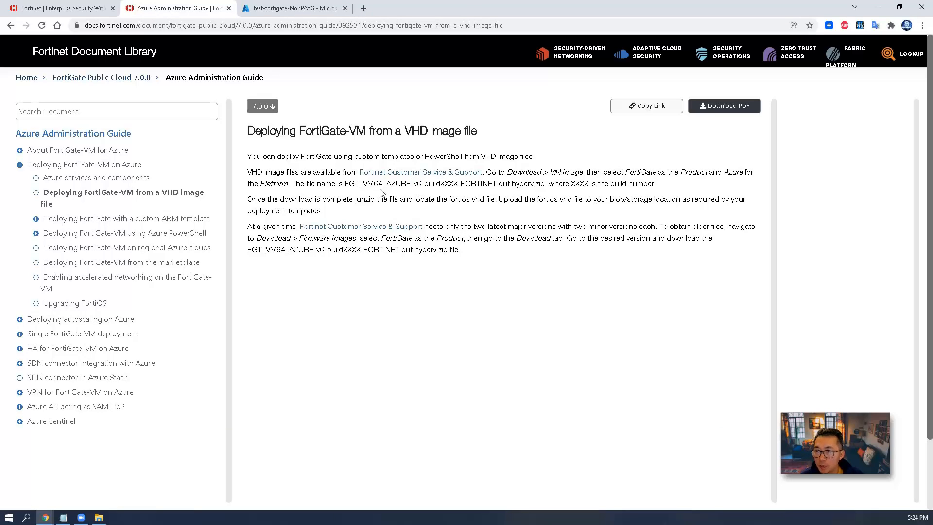
- Sign in to FortiCloud from the Fortinet website and open the VM Images download page
{"action": "left_click", "coordinate": [85, 11]}
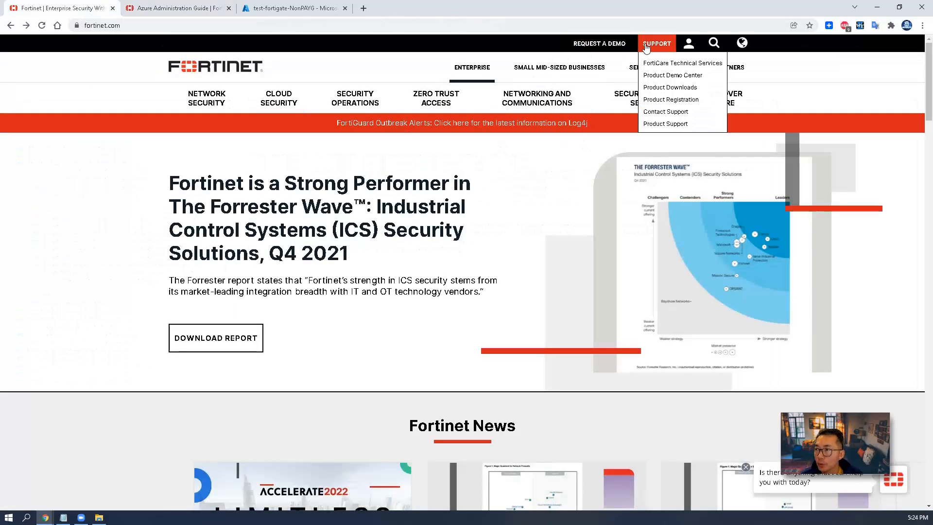
{"action": "mouse_move", "coordinate": [688, 44]}
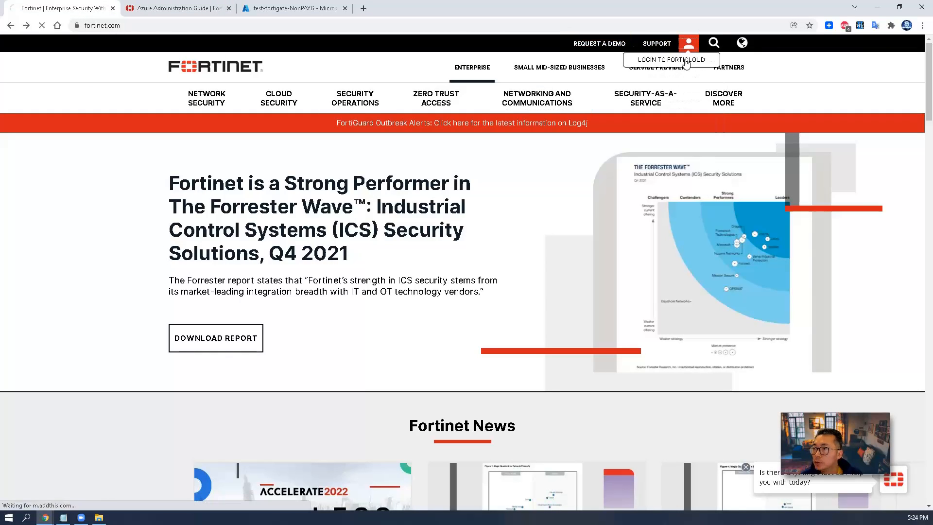
{"action": "left_click", "coordinate": [686, 61]}
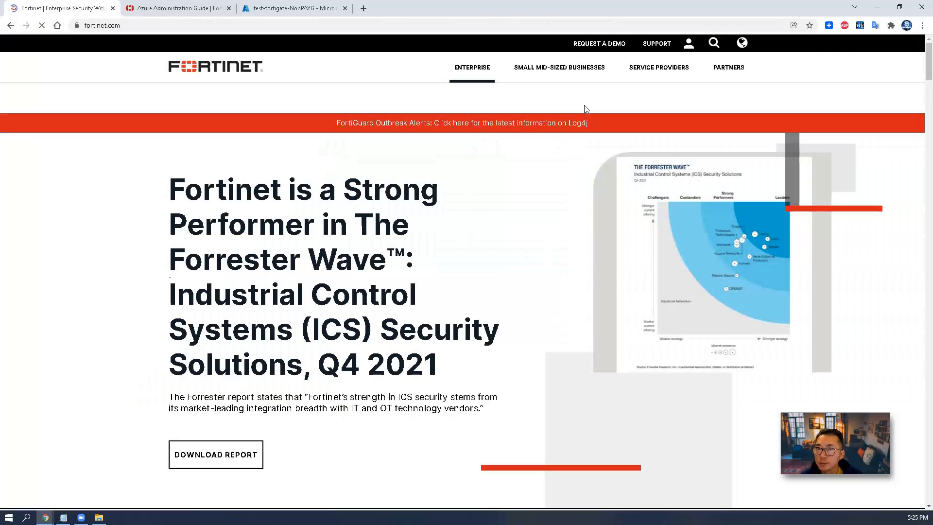
{"action": "mouse_move", "coordinate": [577, 45]}
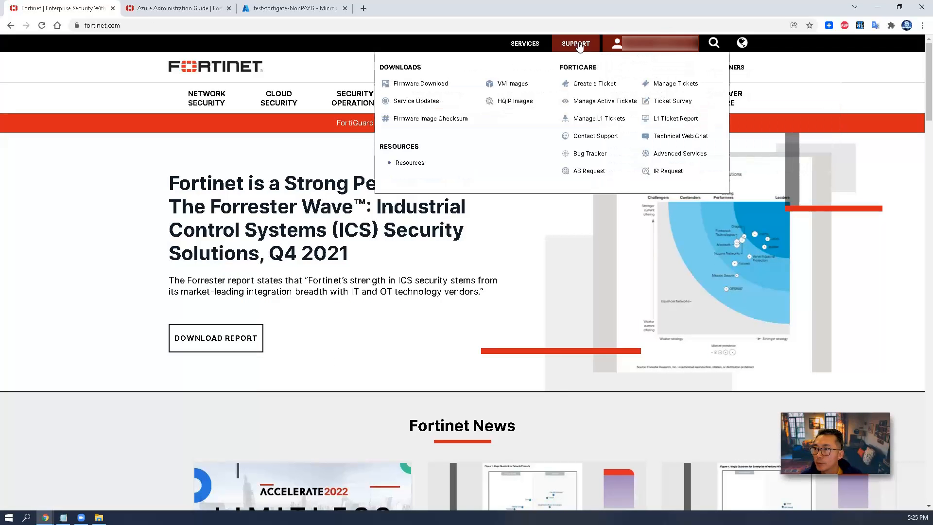
{"action": "left_click", "coordinate": [513, 84]}
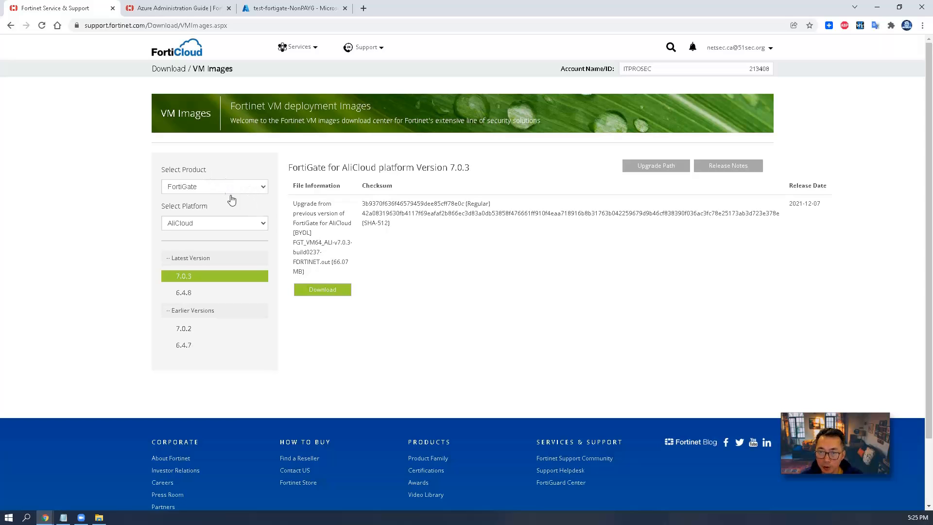
- Select Azure as the FortiGate platform and download the version 7.0.3 new deployment image, FGT_VM64_AZURE-v7.0.3-build0237-FORTINET.out.hyperv.zip
{"action": "left_click", "coordinate": [248, 226]}
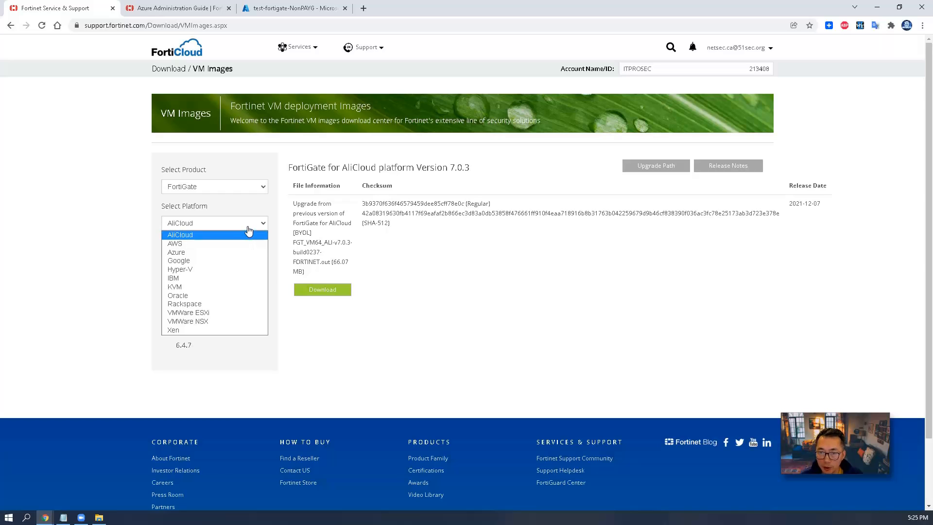
{"action": "left_click", "coordinate": [248, 252]}
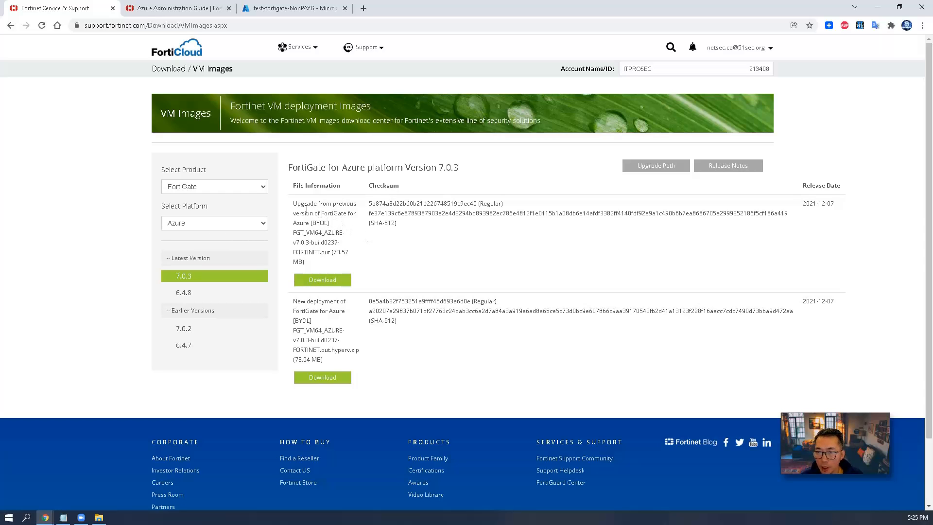
{"action": "left_click_drag", "start_coordinate": [300, 206], "coordinate": [323, 204]}
{"action": "left_click_drag", "start_coordinate": [298, 302], "coordinate": [332, 301]}
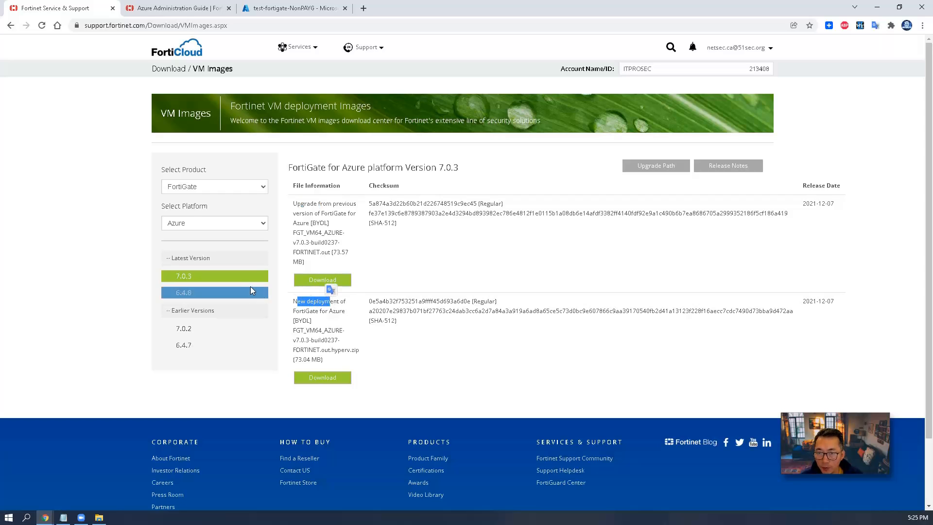
{"action": "left_click", "coordinate": [343, 378]}
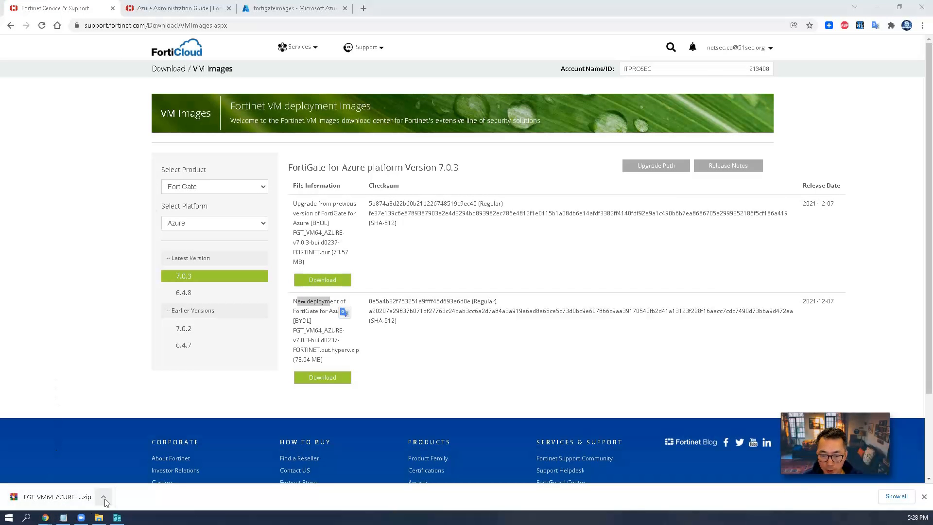
- Extract the downloaded zip in D:\temp into a folder of the same name and open its Virtual Hard Disks folder to locate fortios.vhd
{"action": "left_click", "coordinate": [99, 517]}
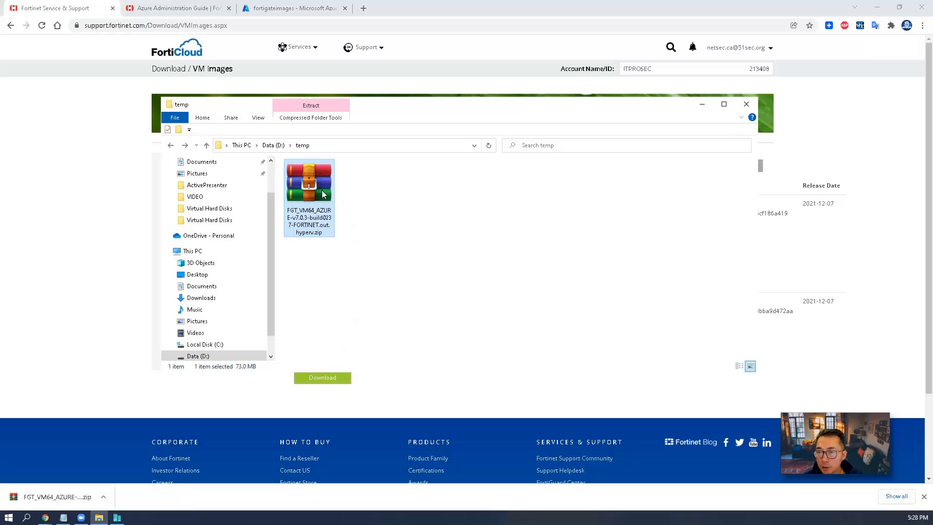
{"action": "right_click", "coordinate": [322, 191]}
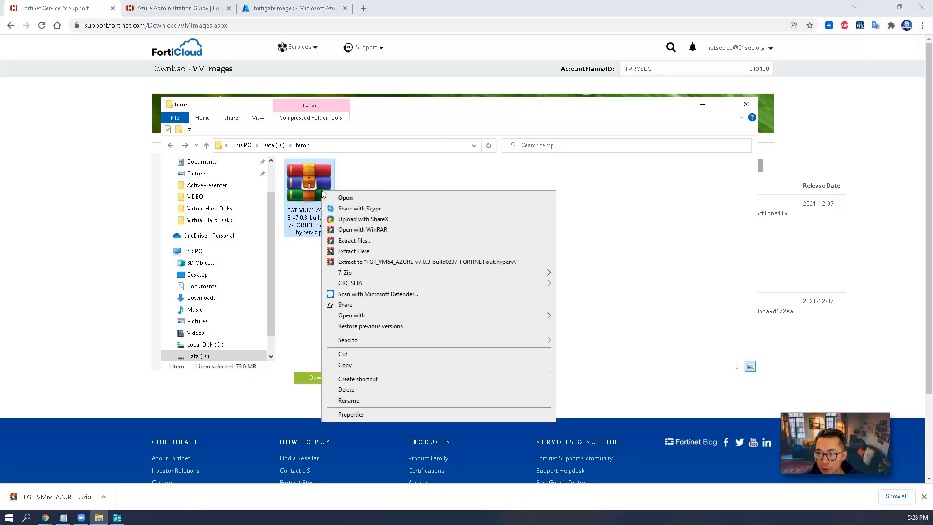
{"action": "left_click", "coordinate": [396, 255]}
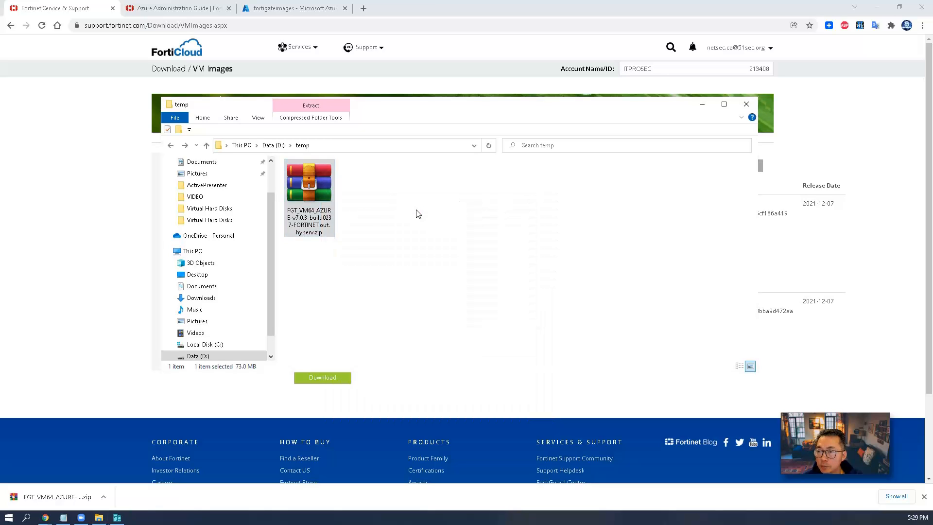
{"action": "left_click", "coordinate": [307, 186]}
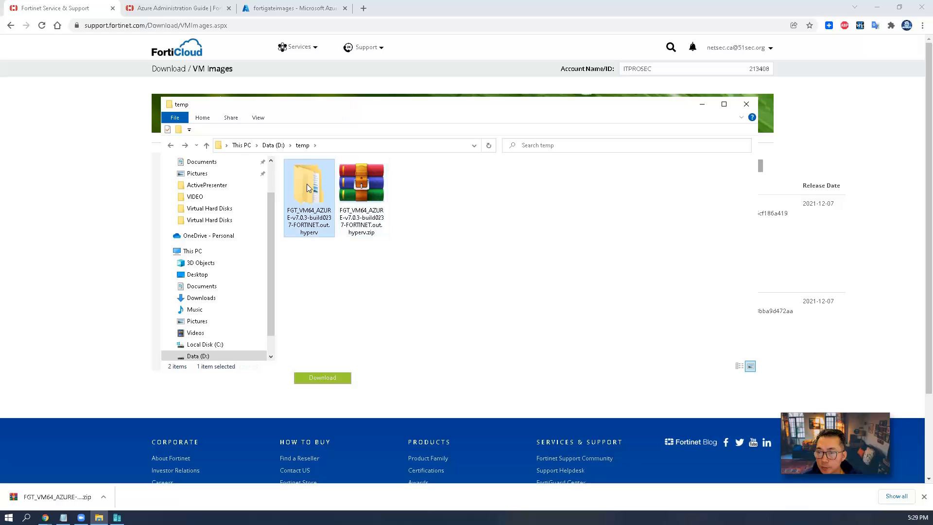
{"action": "double_click", "coordinate": [311, 191]}
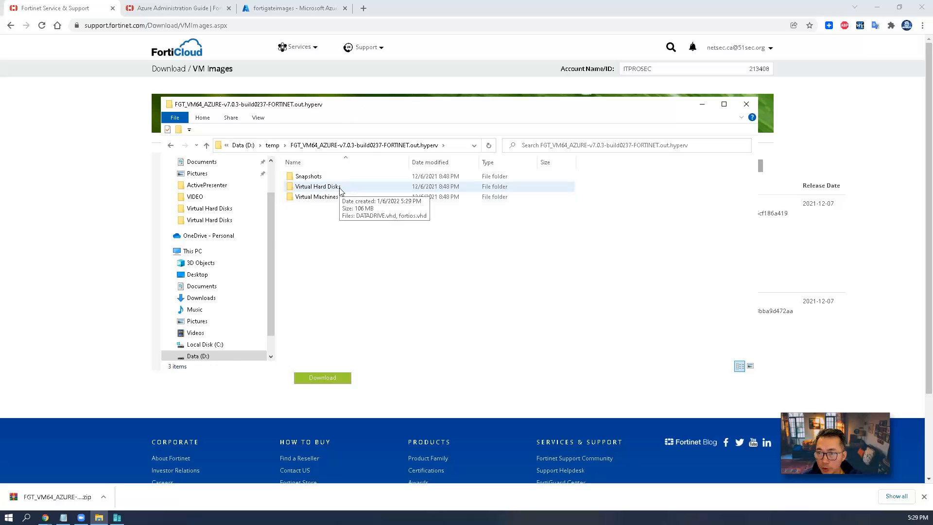
{"action": "double_click", "coordinate": [342, 189]}
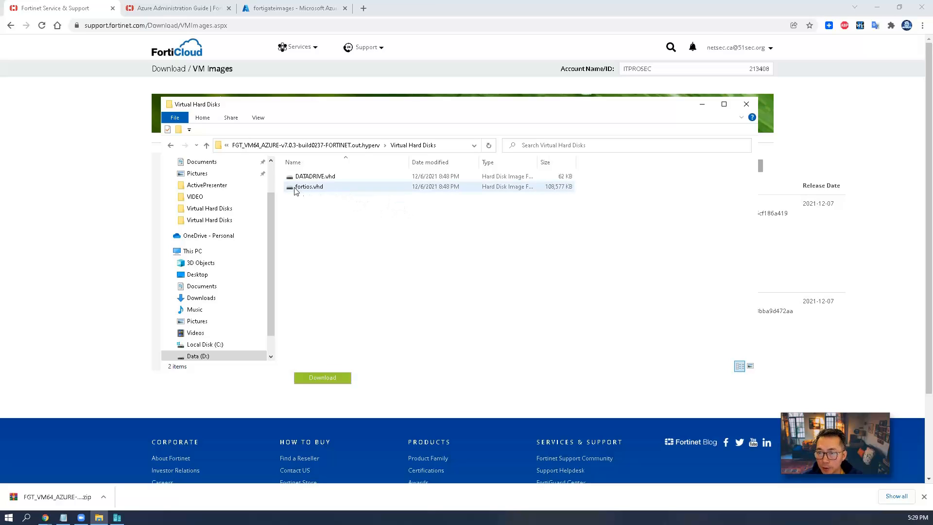
{"action": "mouse_move", "coordinate": [332, 192]}
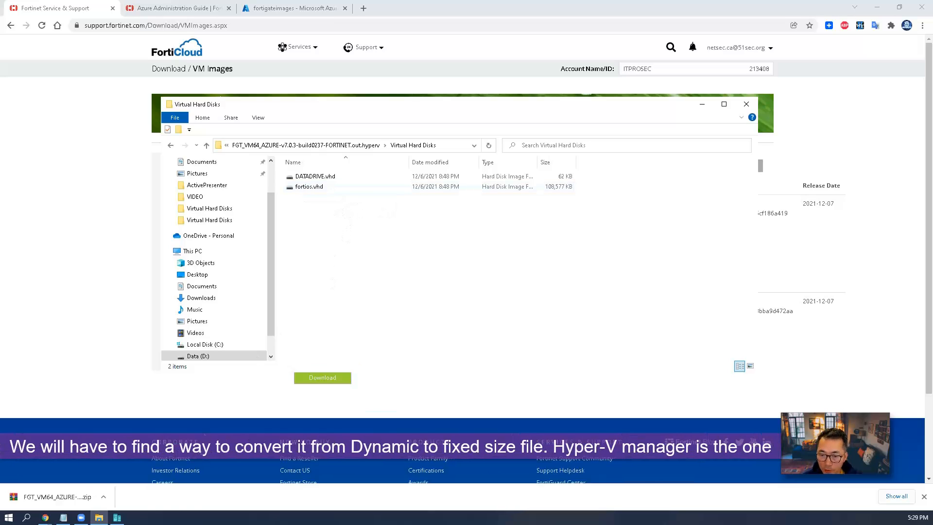
- Switch to Hyper-V Manager, start editing a disk, and choose fortios.vhd from the extracted image's Virtual Hard Disks folder as the source
{"action": "left_click", "coordinate": [117, 518]}
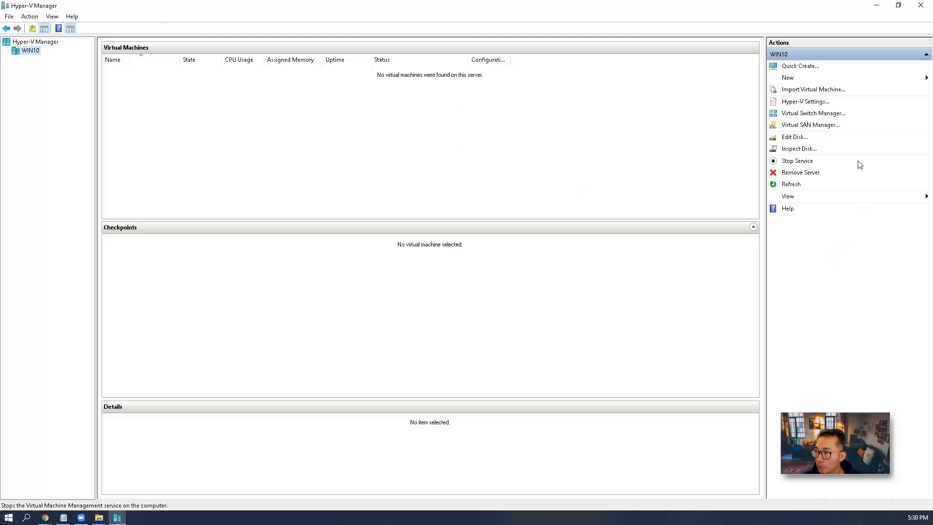
{"action": "left_click", "coordinate": [793, 138]}
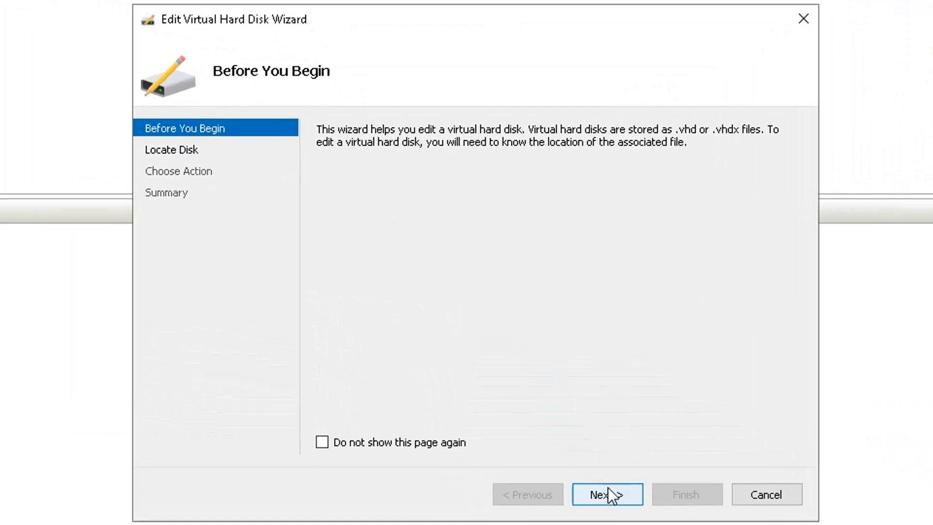
{"action": "left_click", "coordinate": [607, 495]}
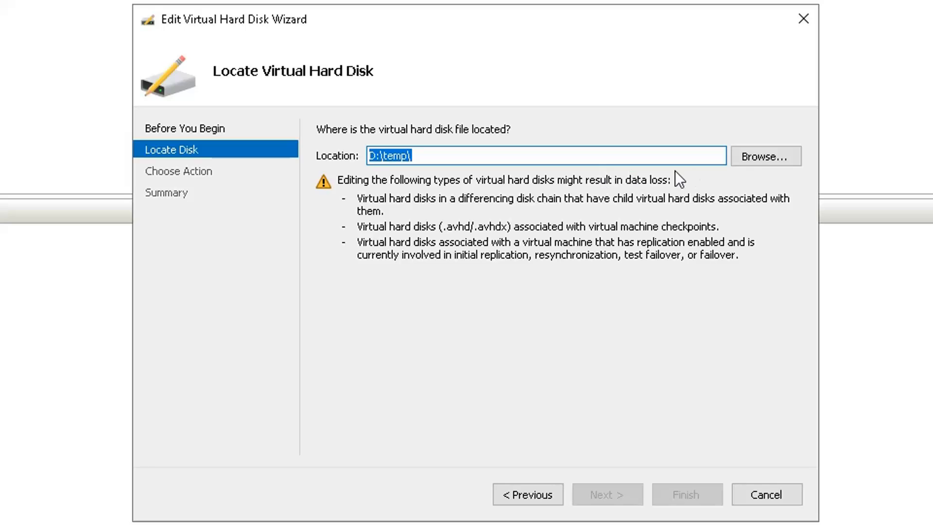
{"action": "left_click", "coordinate": [754, 155]}
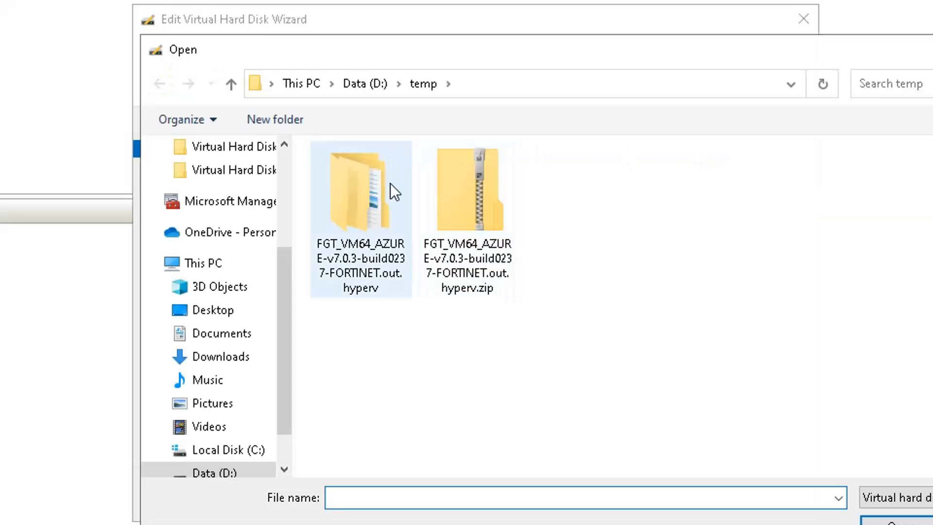
{"action": "double_click", "coordinate": [356, 189]}
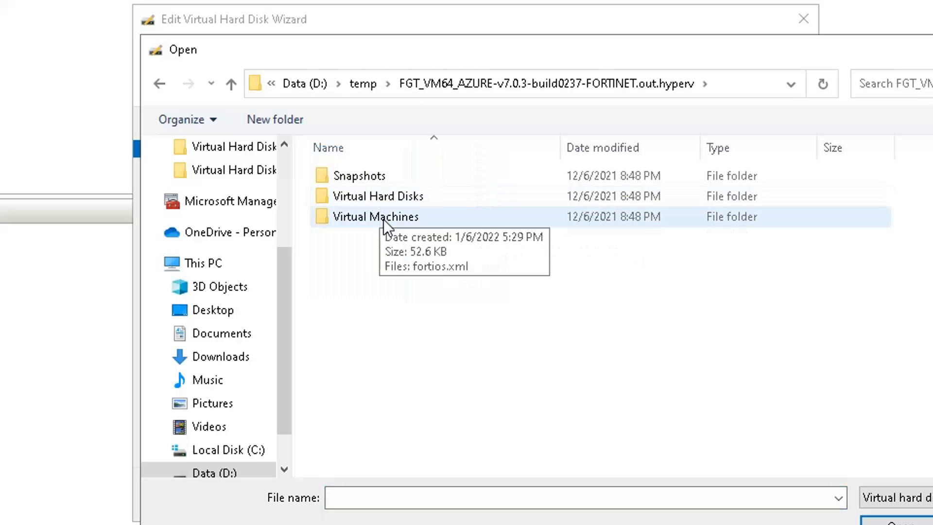
{"action": "left_click", "coordinate": [392, 196]}
{"action": "double_click", "coordinate": [391, 196]}
{"action": "double_click", "coordinate": [355, 200]}
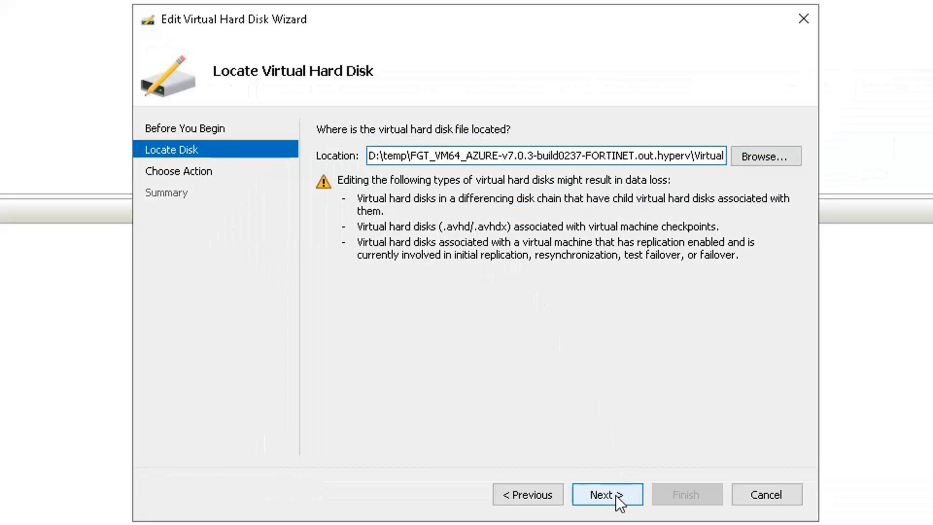
{"action": "left_click", "coordinate": [616, 495]}
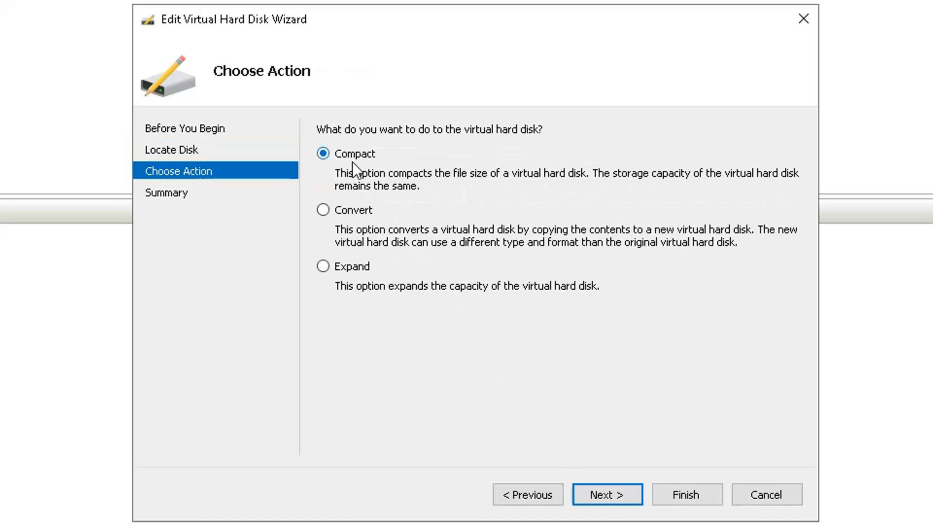
- Set the disk action to Convert, with VHD as the format and Fixed size as the disk type
{"action": "left_click", "coordinate": [356, 210]}
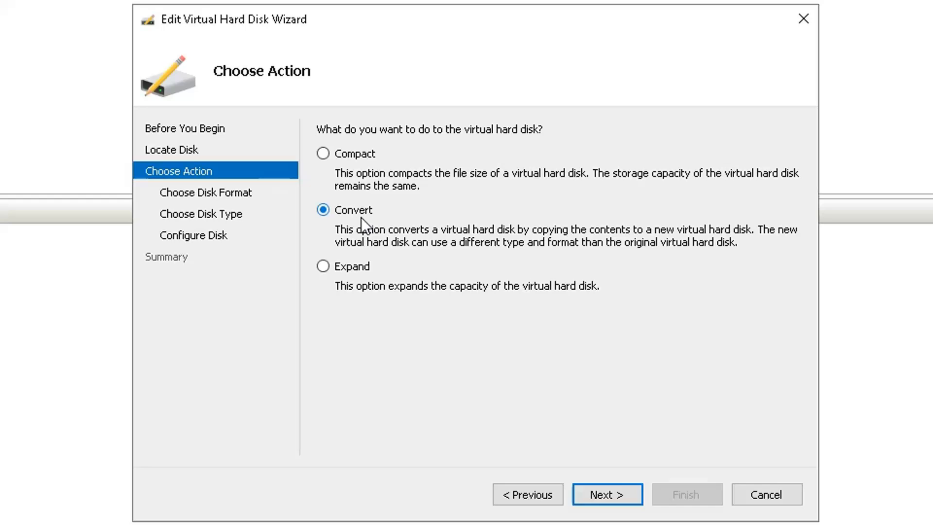
{"action": "left_click", "coordinate": [610, 500]}
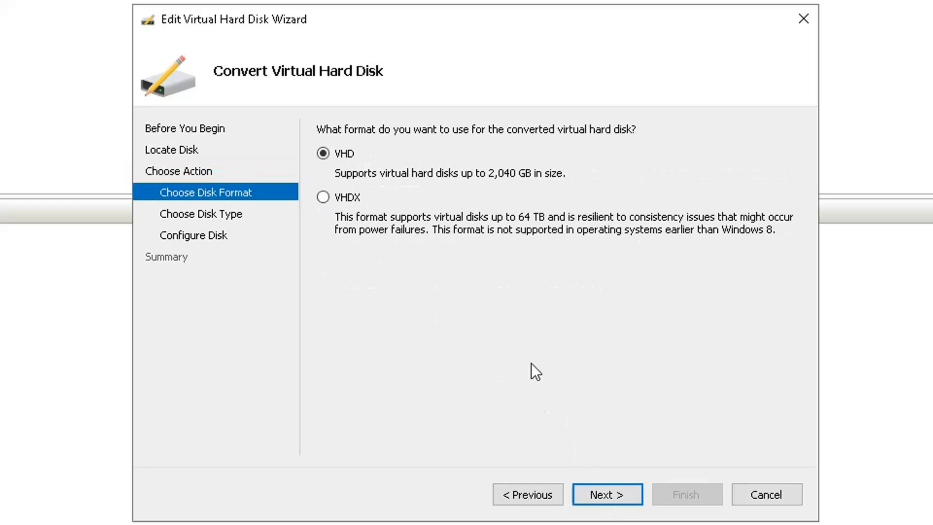
{"action": "left_click", "coordinate": [597, 493]}
{"action": "left_click", "coordinate": [371, 155]}
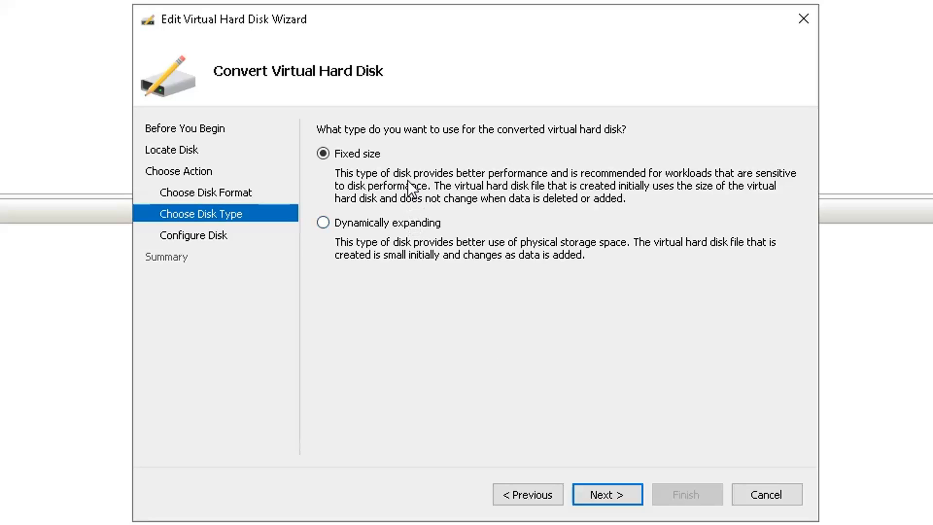
{"action": "left_click", "coordinate": [611, 494]}
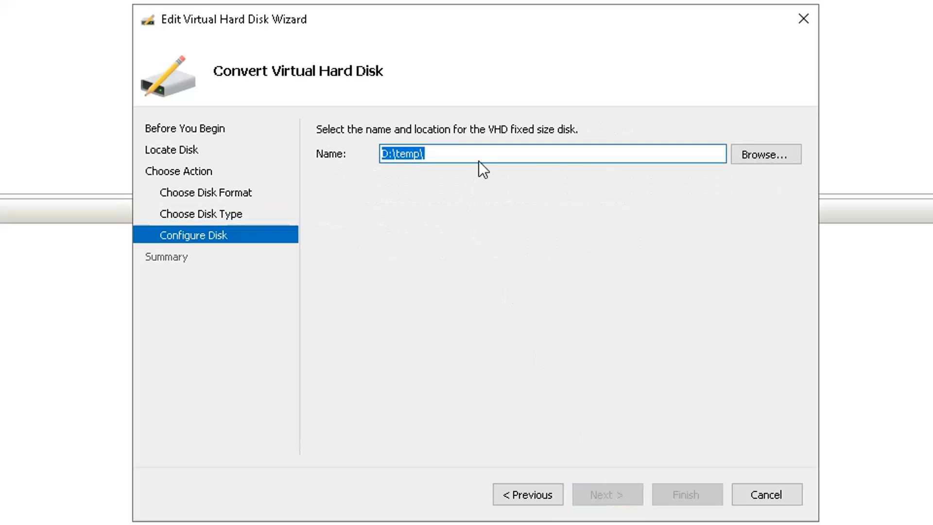
- Name the converted disk fix-azure-fortios-7.03.vhd in the extracted image's Virtual Hard Disks folder and run the conversion
{"action": "left_click", "coordinate": [765, 159]}
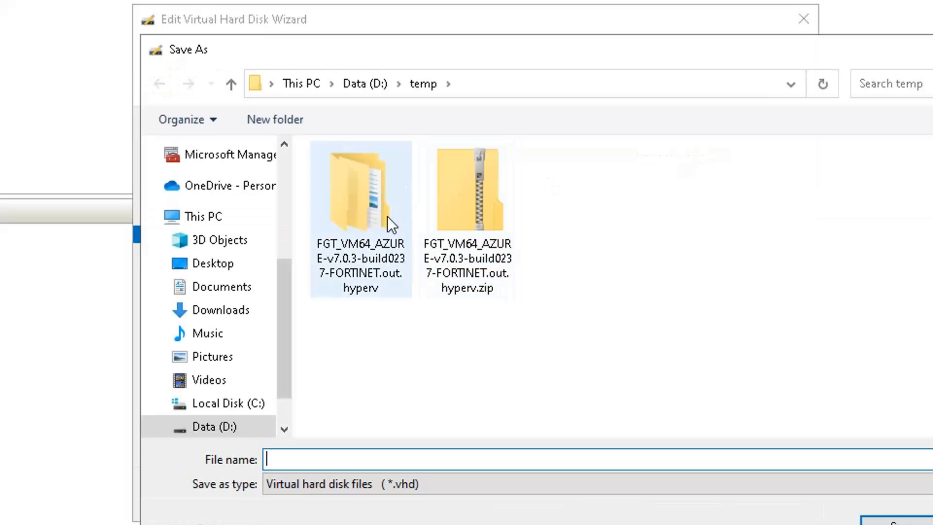
{"action": "left_click", "coordinate": [369, 215]}
{"action": "double_click", "coordinate": [369, 215]}
{"action": "double_click", "coordinate": [358, 191]}
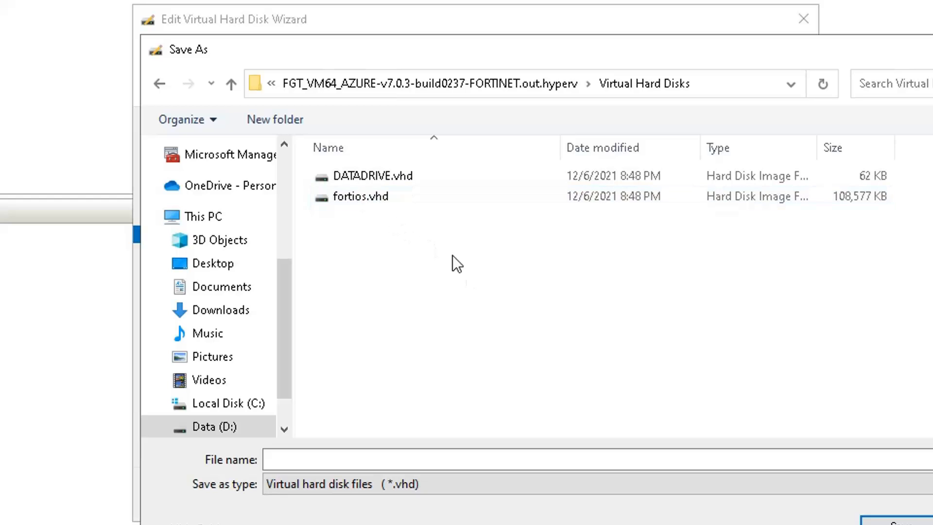
{"action": "left_click", "coordinate": [459, 461]}
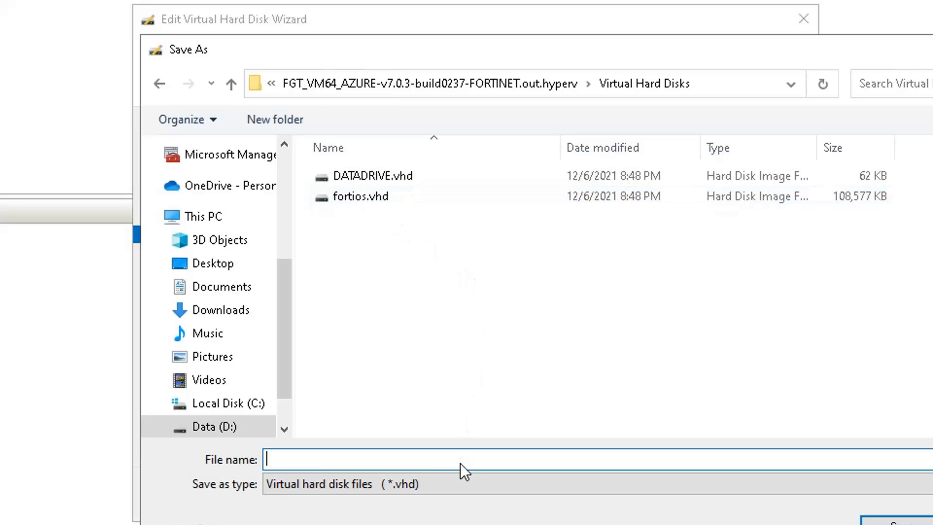
{"action": "type", "text": "fix-"}
{"action": "type", "text": "azure-fortios-7.03.vhd"}
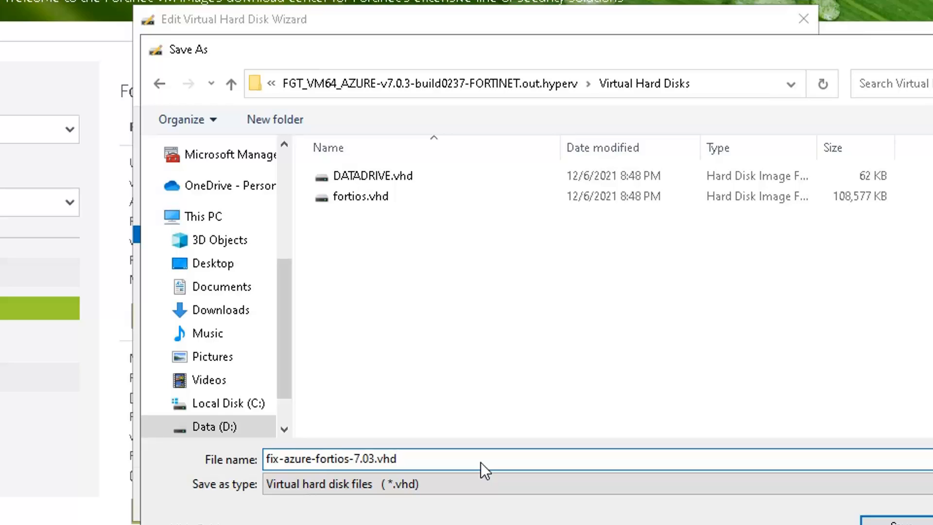
{"action": "key", "text": "Return"}
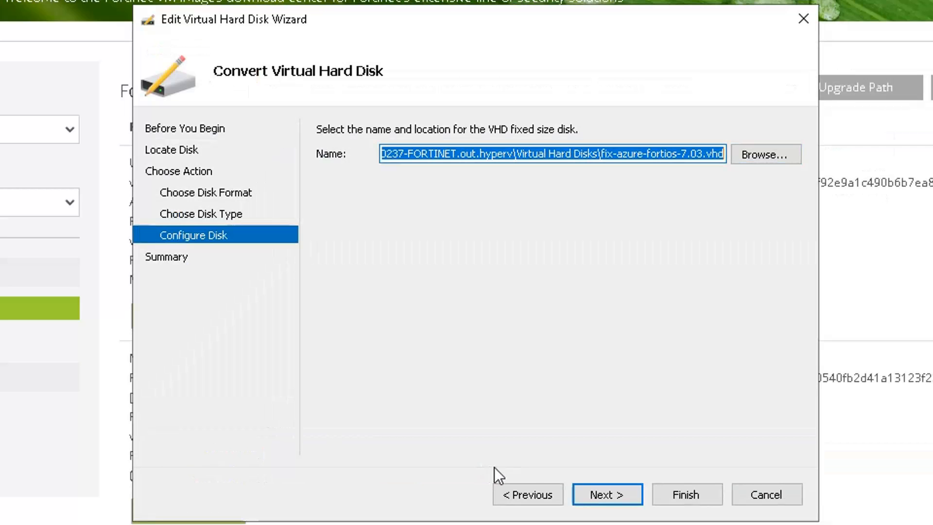
{"action": "left_click", "coordinate": [607, 496]}
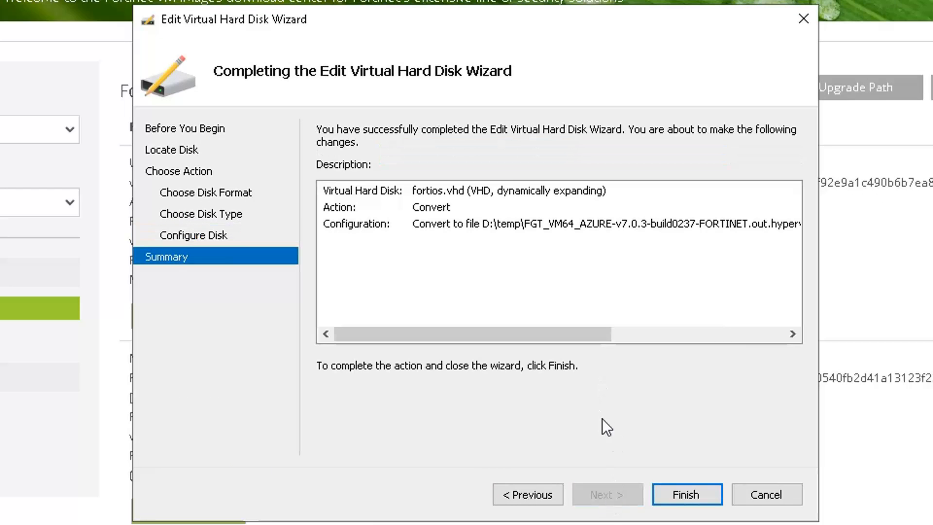
{"action": "left_click", "coordinate": [677, 491]}
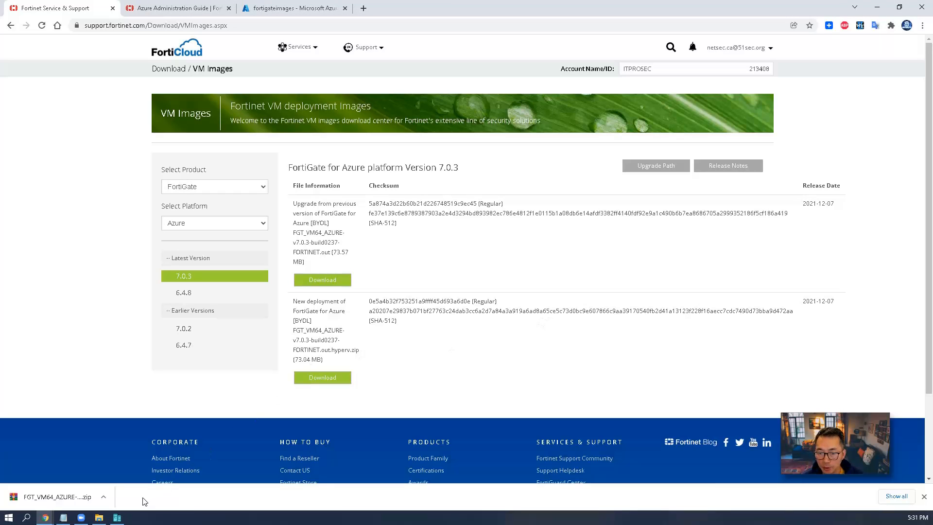
- Close Hyper-V Manager and check the converted fix-azure-fortios-7.03.vhd file in the Virtual Hard Disks folder
{"action": "left_click", "coordinate": [116, 517]}
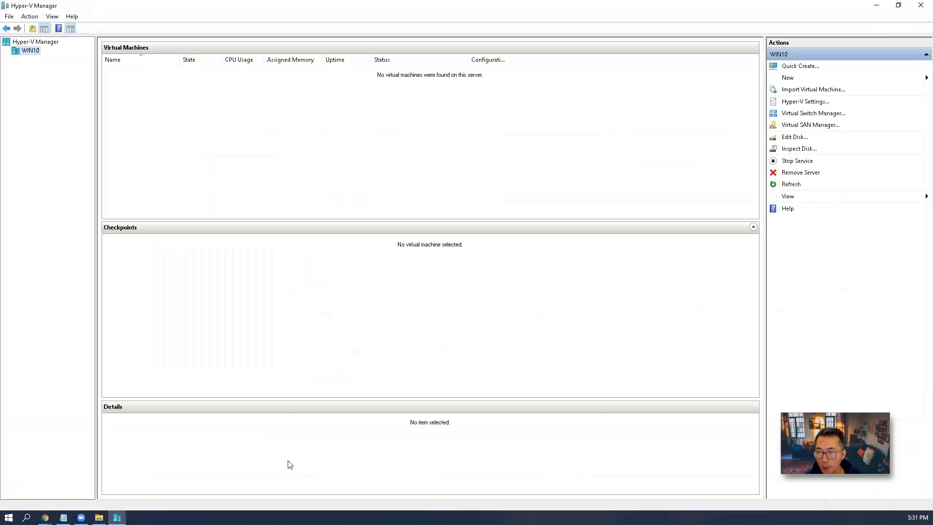
{"action": "left_click", "coordinate": [920, 6]}
{"action": "left_click", "coordinate": [99, 518]}
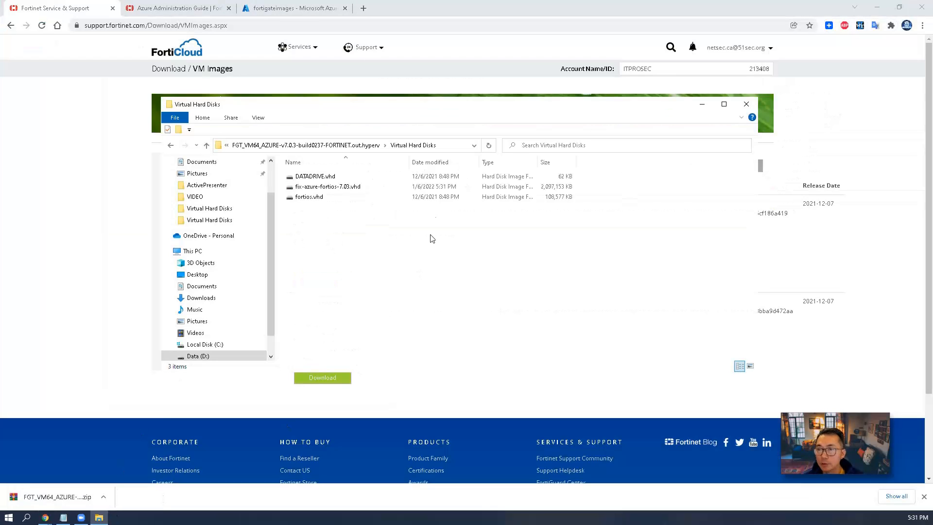
{"action": "left_click", "coordinate": [361, 191]}
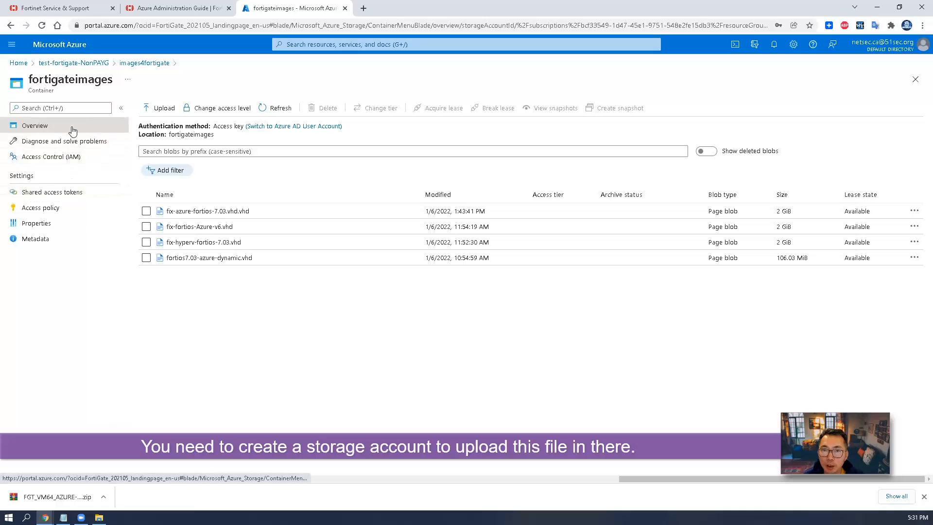
- In the Azure portal, go to the test-fortigate-NonPAYG resource group and open the images4fortigate storage account's containers
{"action": "left_click", "coordinate": [87, 64]}
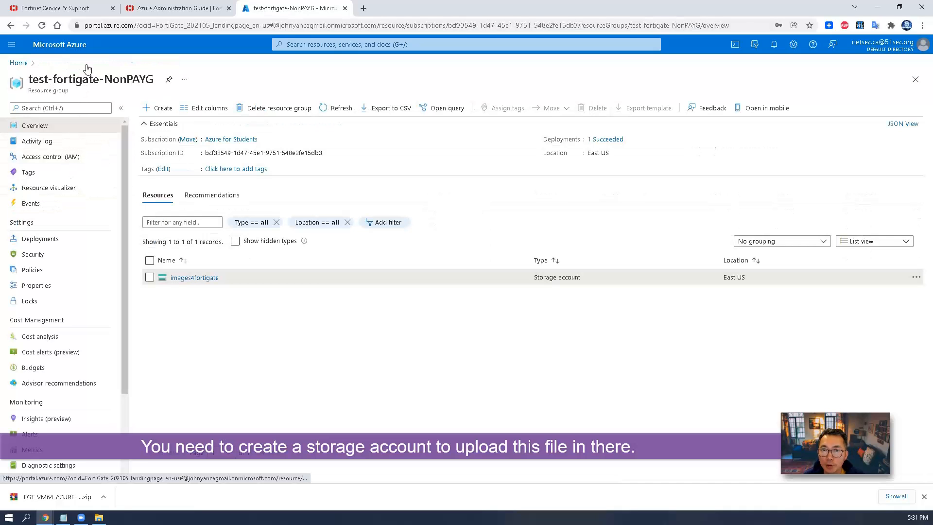
{"action": "left_click", "coordinate": [212, 280]}
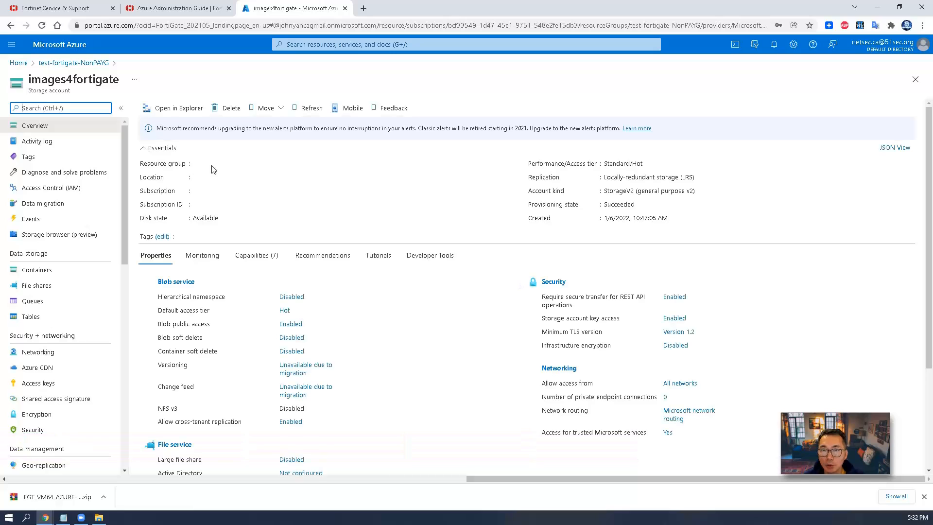
{"action": "left_click", "coordinate": [36, 270]}
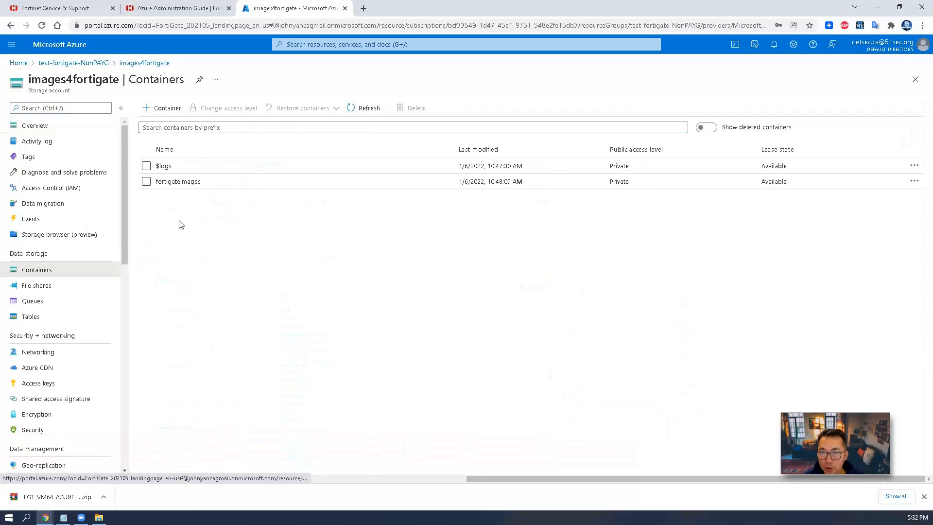
- Open the fortigateimages container, look at the blob upload form, and mark the fix-azure-fortios-7.03.vhd.vhd blob
{"action": "left_click", "coordinate": [187, 182]}
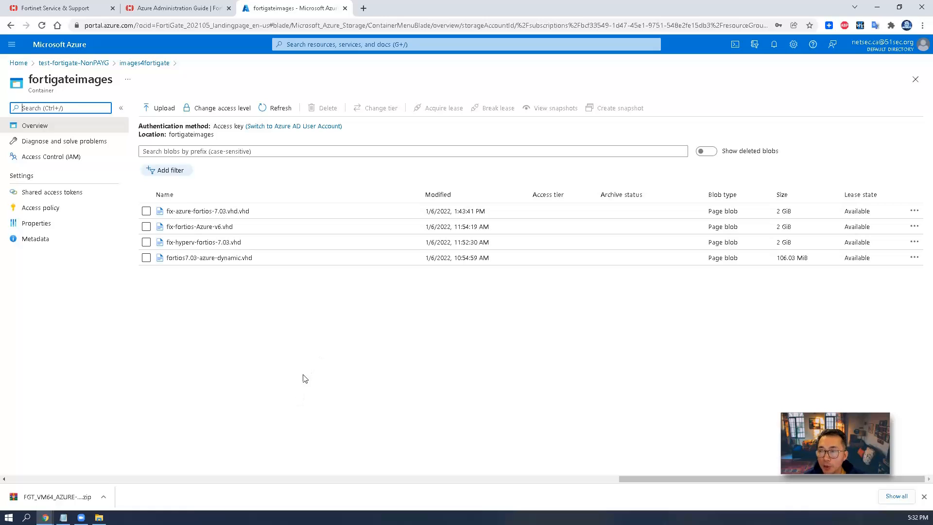
{"action": "left_click", "coordinate": [156, 110]}
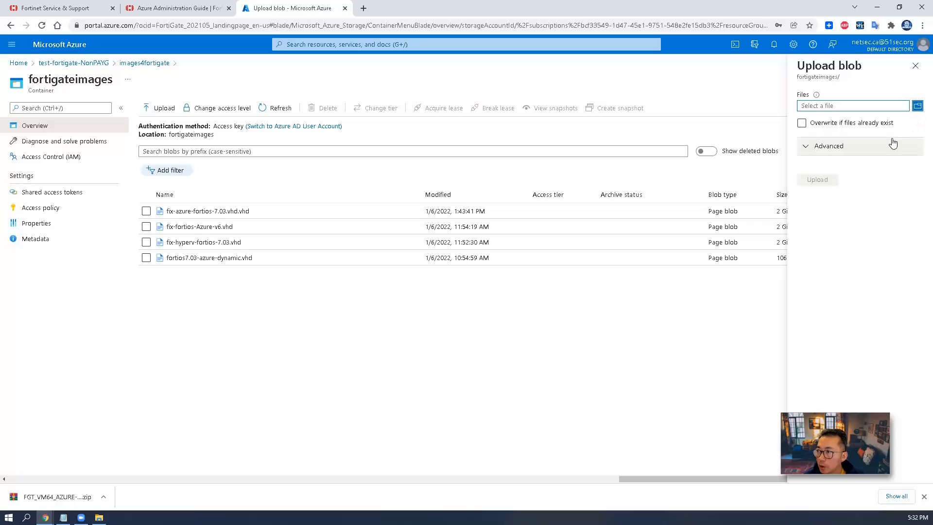
{"action": "left_click", "coordinate": [916, 65]}
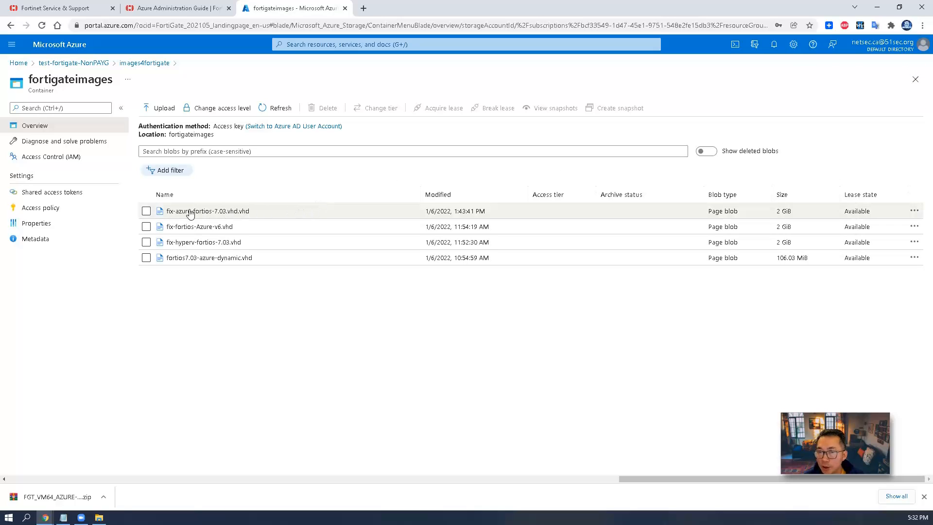
{"action": "left_click", "coordinate": [146, 211]}
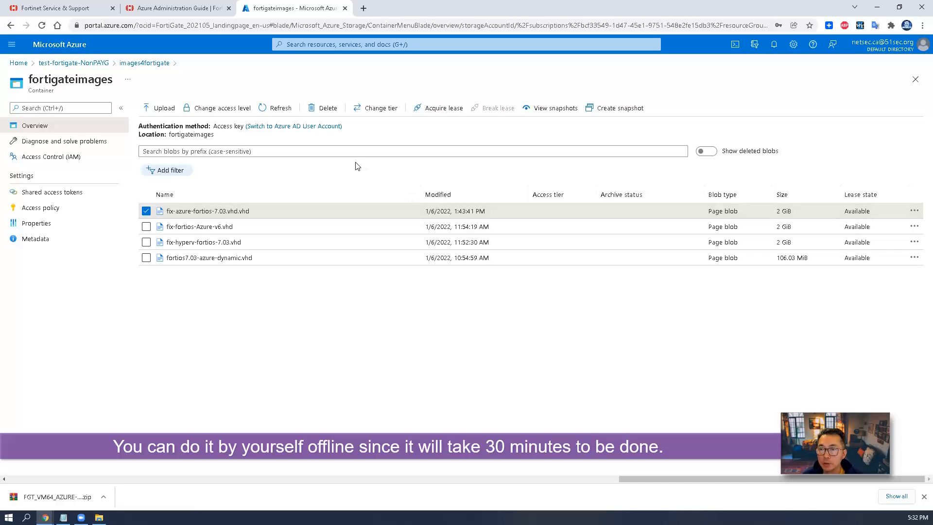
- Search the Azure portal for the Images service and start creating a new image there
{"action": "left_click", "coordinate": [345, 44]}
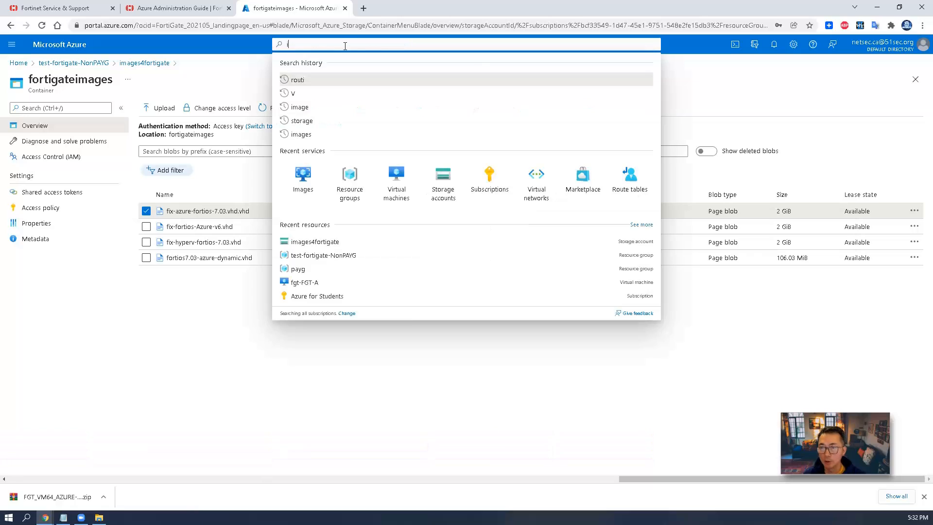
{"action": "type", "text": "iamg"}
{"action": "key", "text": "BackSpace"}
{"action": "key", "text": "BackSpace"}
{"action": "key", "text": "BackSpace"}
{"action": "type", "text": "mages"}
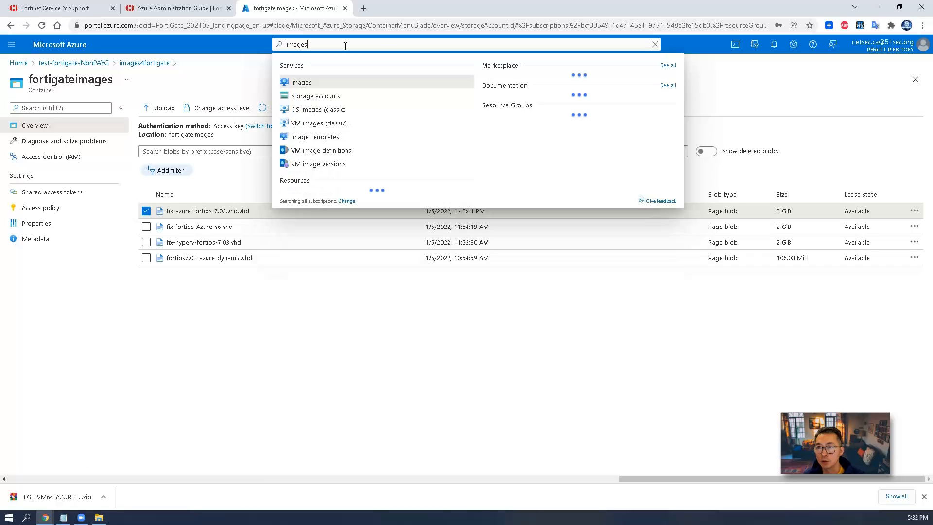
{"action": "left_click", "coordinate": [329, 83]}
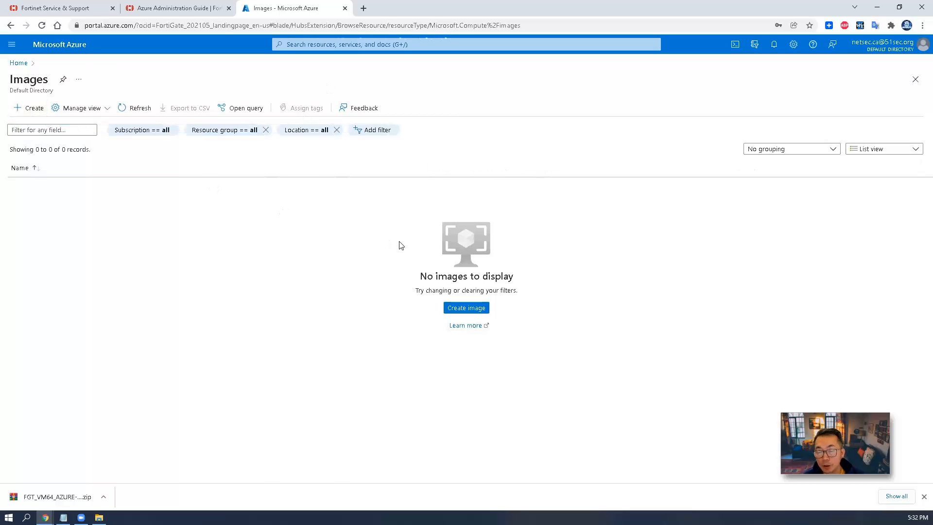
{"action": "left_click", "coordinate": [461, 307]}
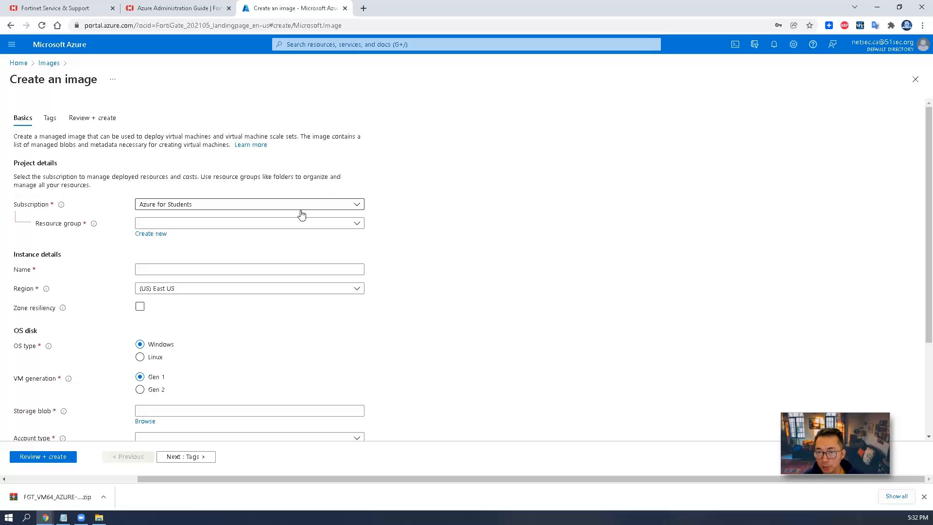
- Put the image in the test-fortigate-NonPAYG resource group, name it azure-7.0.3-vm-fgt, and set the OS type to Linux
{"action": "left_click", "coordinate": [302, 224]}
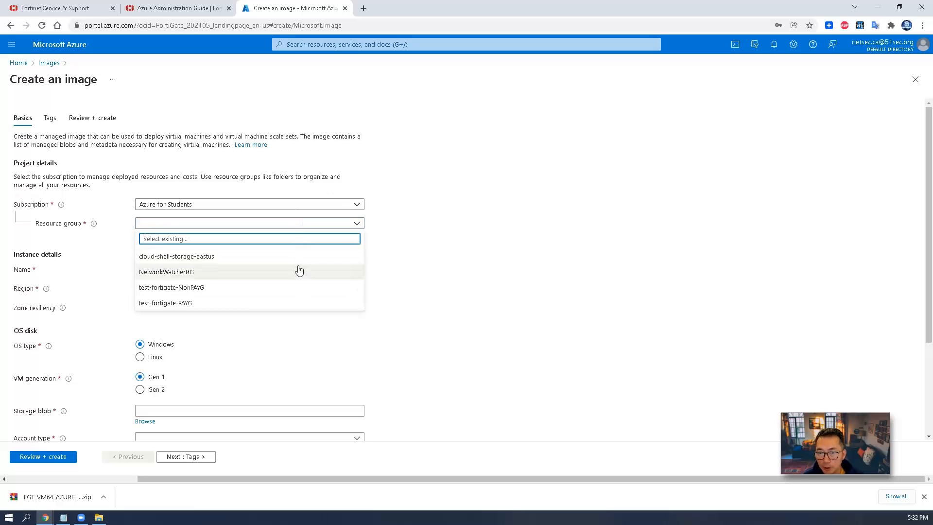
{"action": "left_click", "coordinate": [217, 291]}
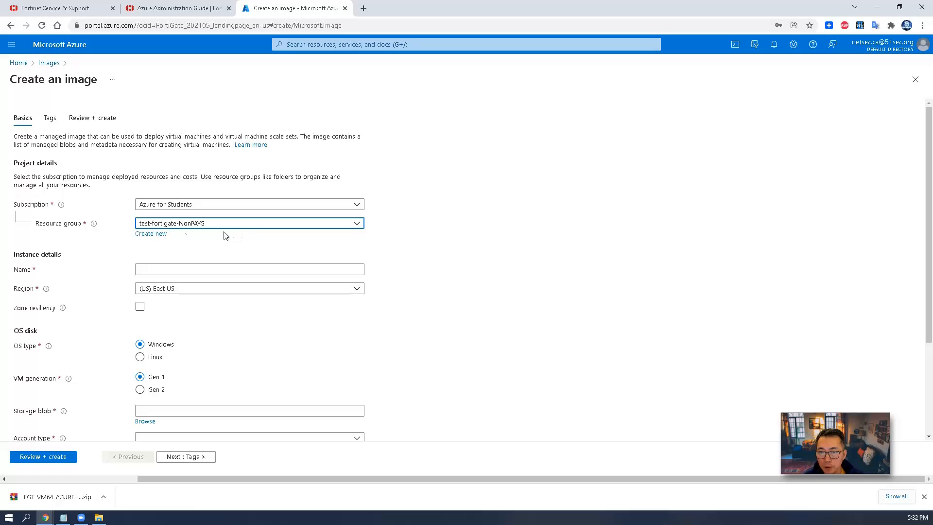
{"action": "left_click", "coordinate": [208, 270]}
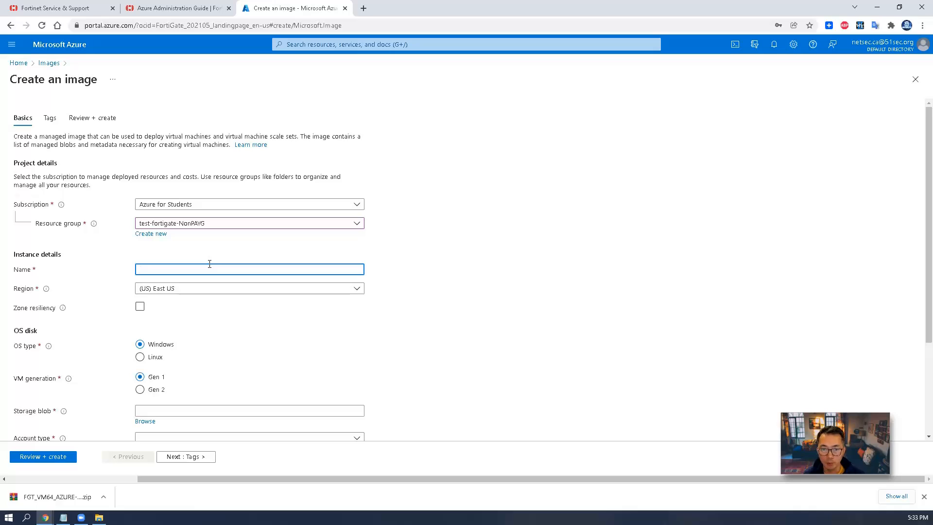
{"action": "type", "text": "azure-7.0.3-vm-fgt"}
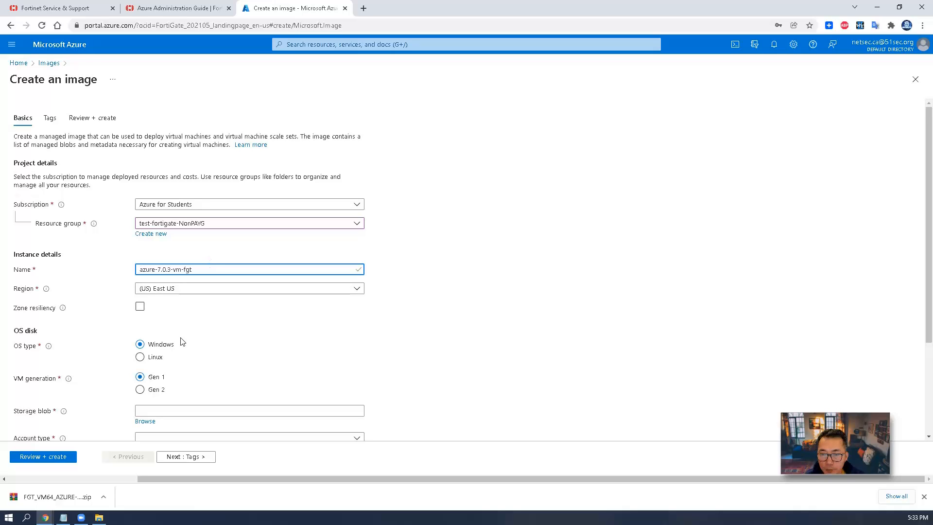
{"action": "left_click", "coordinate": [162, 358]}
- Choose fix-azure-fortios-7.03.vhd.vhd from the fortigateimages container of the images4fortigate storage account as the image's storage blob
{"action": "scroll", "coordinate": [255, 348], "scroll_direction": "down", "scroll_amount": 1}
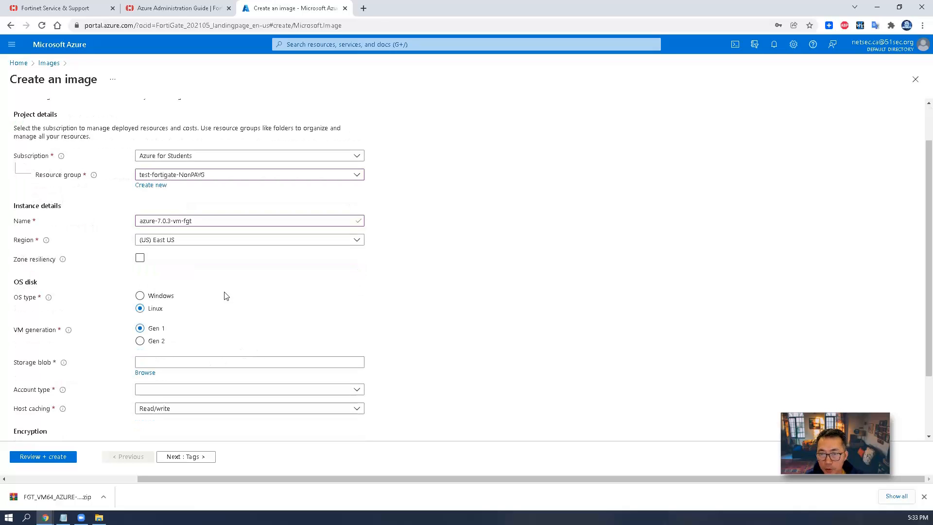
{"action": "left_click", "coordinate": [191, 362]}
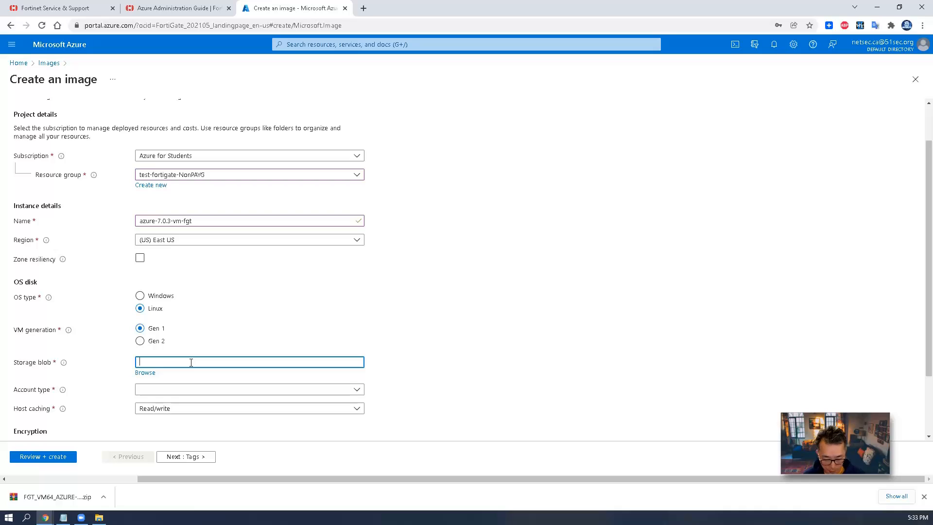
{"action": "left_click", "coordinate": [151, 374]}
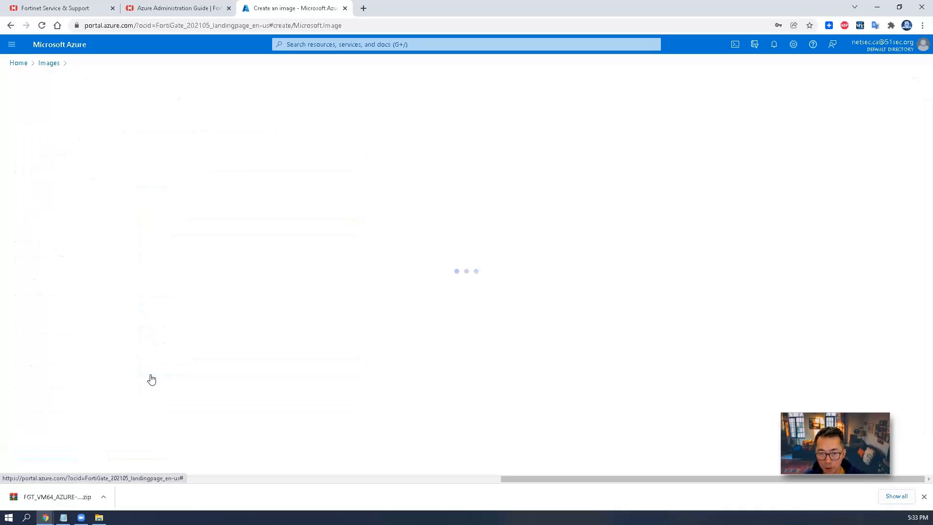
{"action": "left_click", "coordinate": [68, 160]}
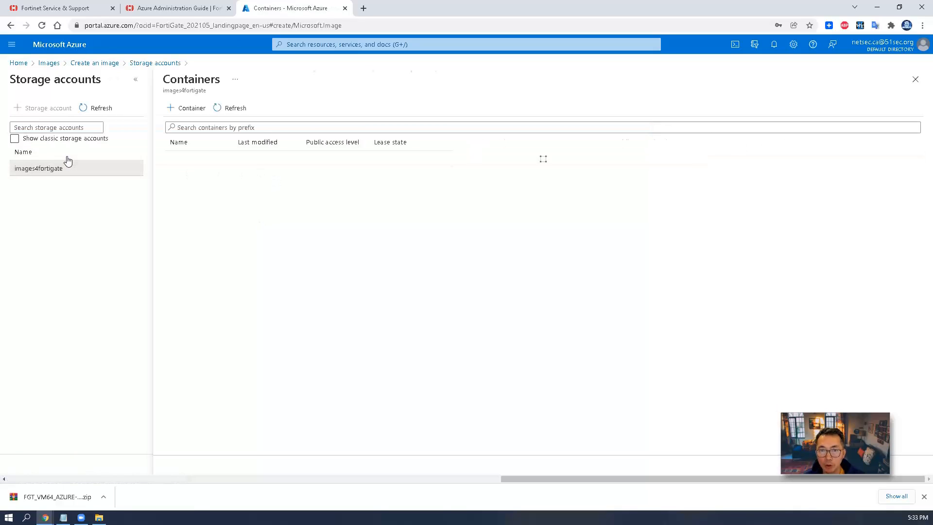
{"action": "left_click", "coordinate": [181, 176]}
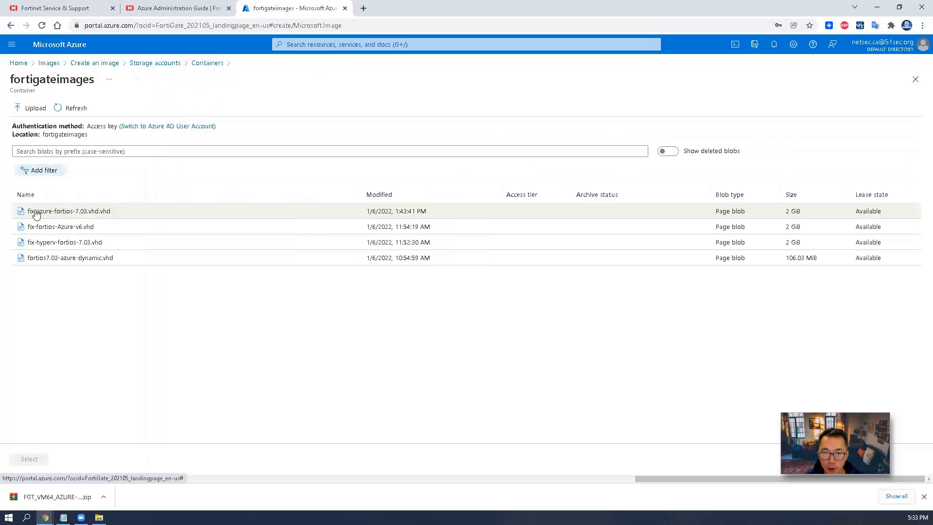
{"action": "left_click", "coordinate": [87, 214]}
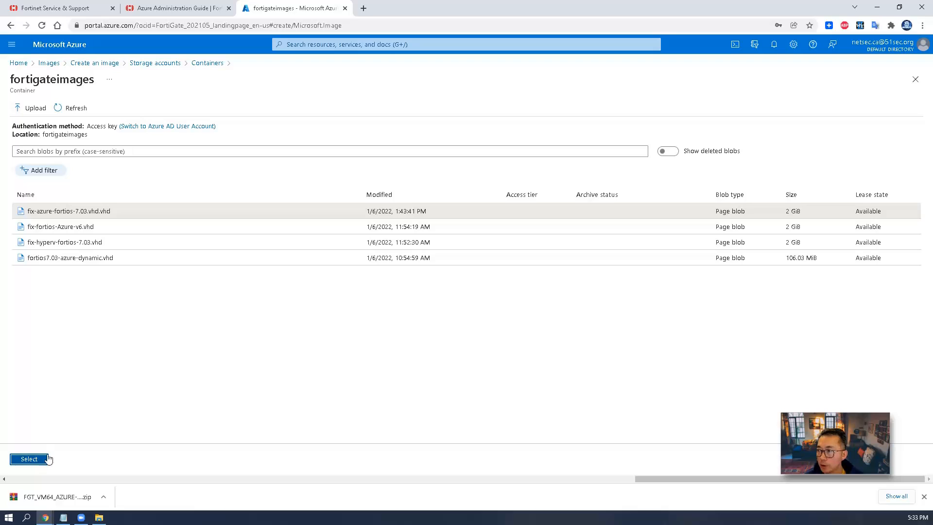
{"action": "left_click", "coordinate": [30, 458]}
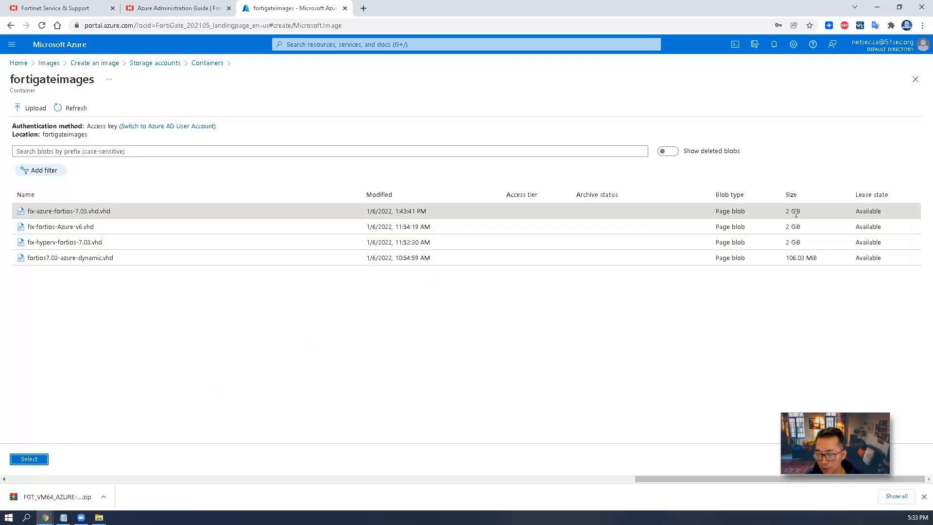
{"action": "left_click", "coordinate": [99, 517]}
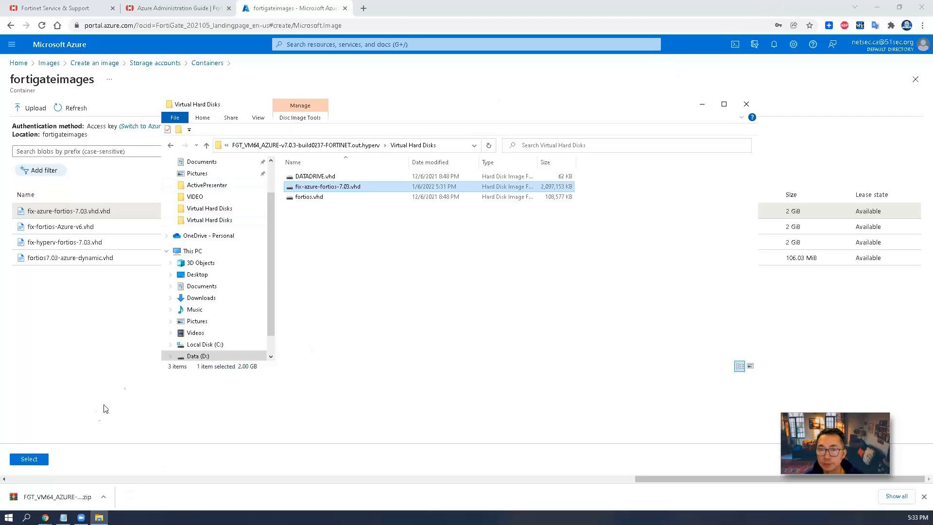
{"action": "left_click", "coordinate": [88, 379]}
{"action": "left_click", "coordinate": [36, 462]}
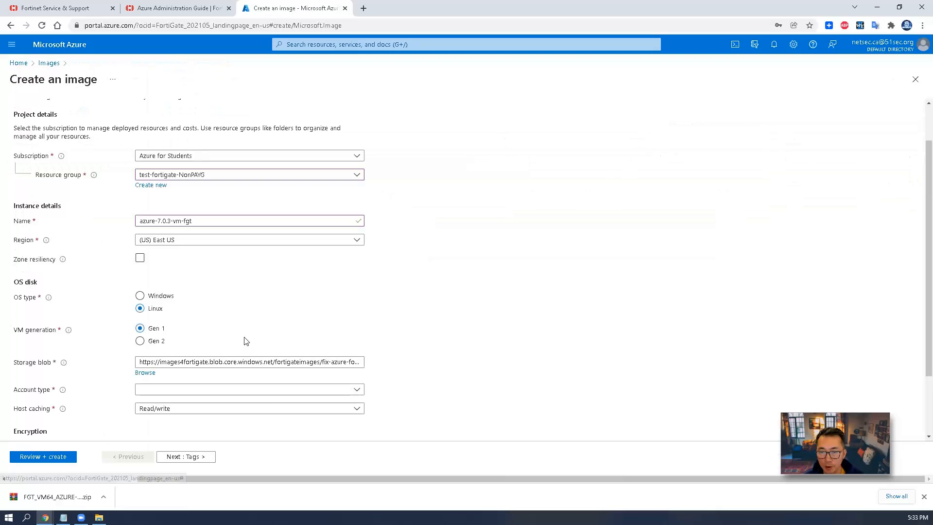
- Set the account type to Premium SSD, leave the tags empty, and create the image
{"action": "scroll", "coordinate": [245, 335], "scroll_direction": "down", "scroll_amount": 2}
{"action": "left_click", "coordinate": [240, 309]}
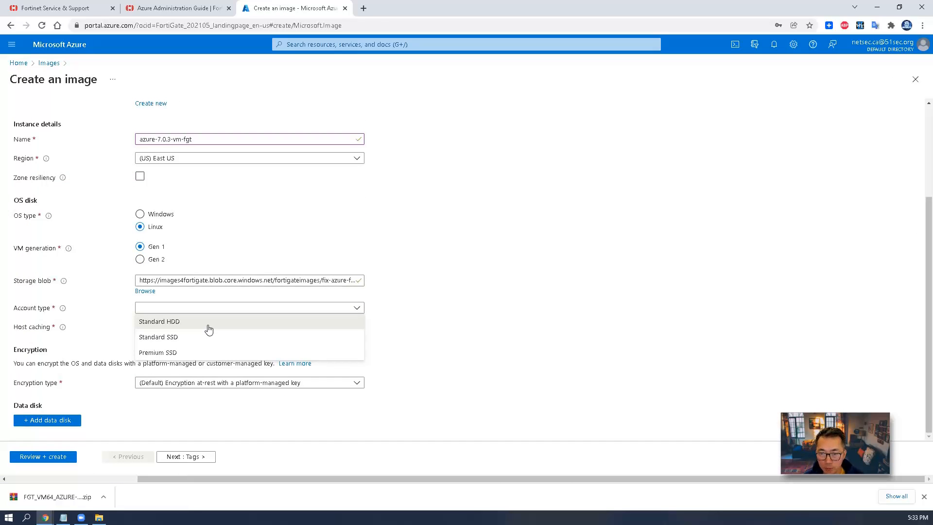
{"action": "left_click", "coordinate": [205, 352]}
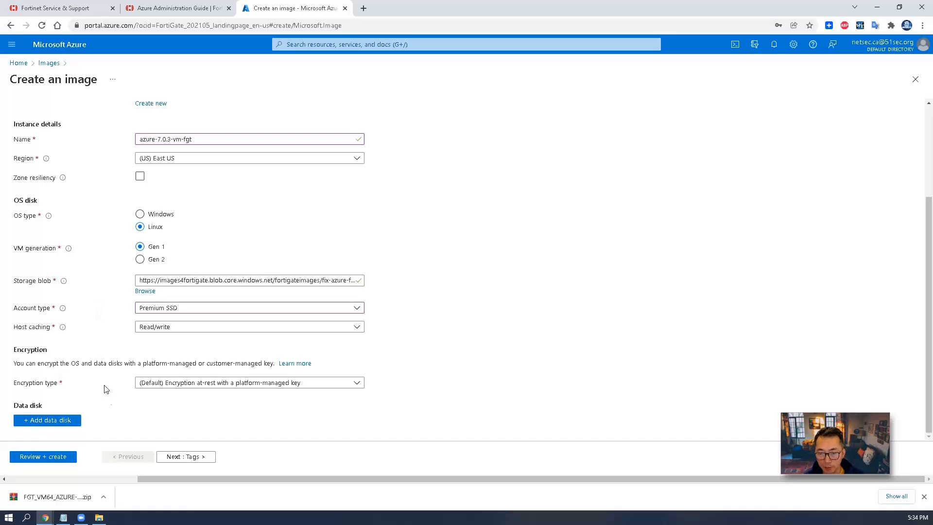
{"action": "left_click", "coordinate": [192, 459]}
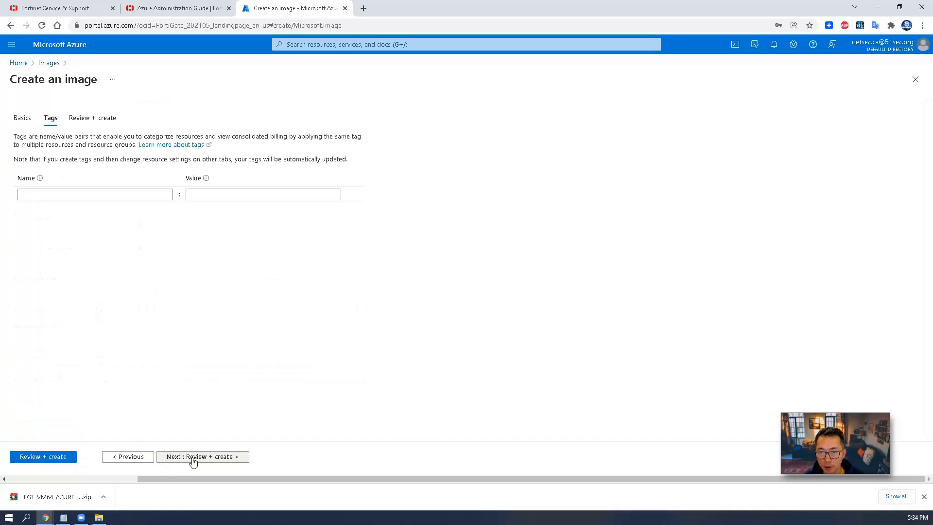
{"action": "left_click", "coordinate": [196, 459]}
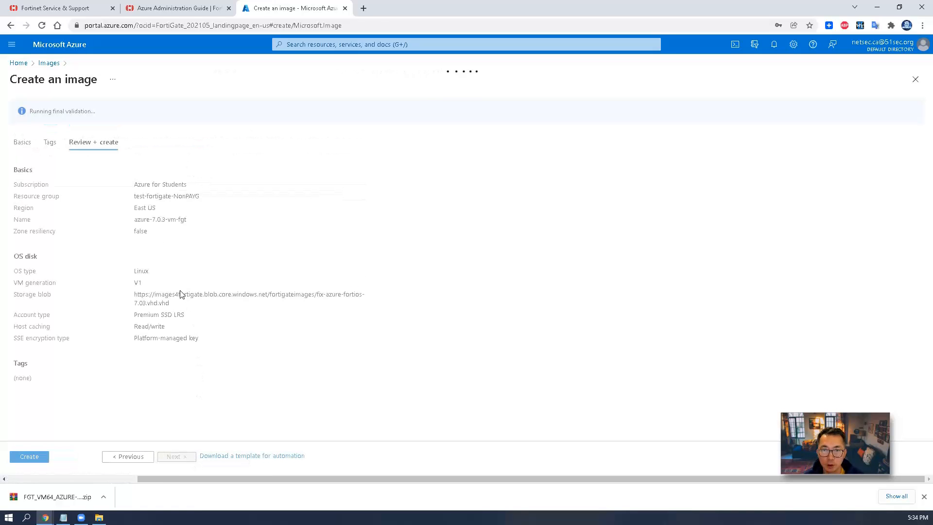
{"action": "left_click", "coordinate": [41, 456]}
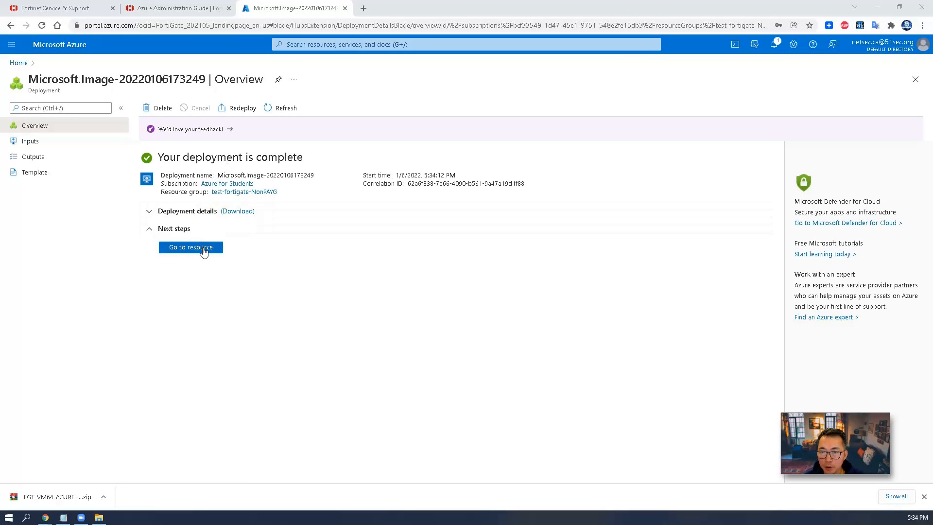
- Open the deployed azure-7.0.3-vm-fgt image and start a virtual machine from it named azure-fgt-7.03
{"action": "left_click", "coordinate": [203, 249]}
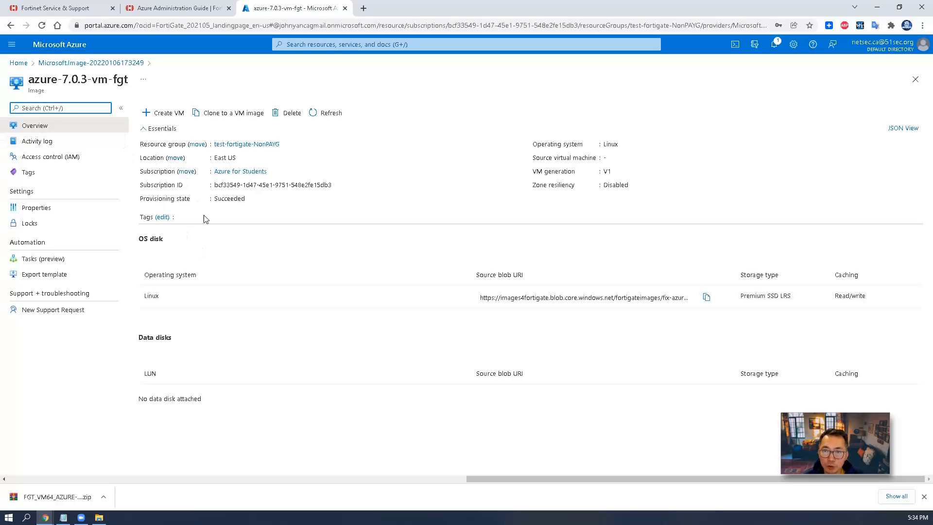
{"action": "left_click", "coordinate": [164, 115]}
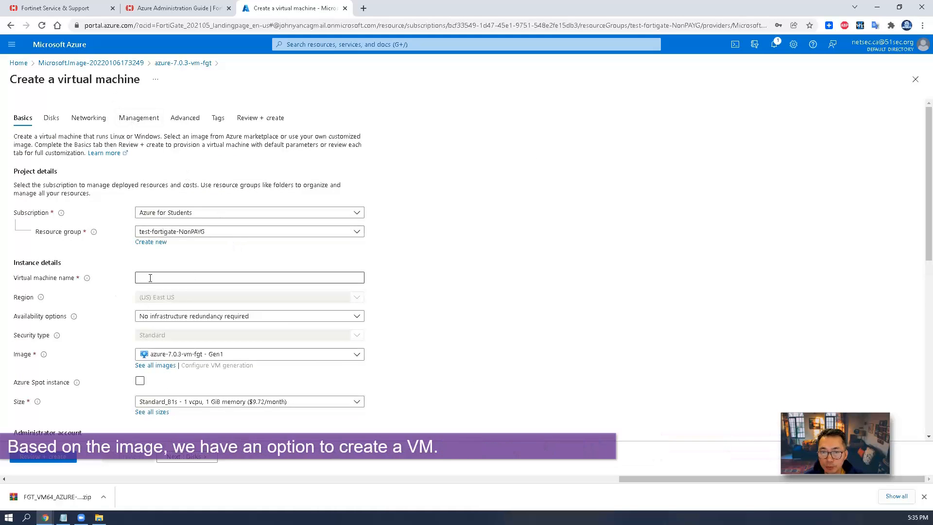
{"action": "left_click", "coordinate": [168, 276]}
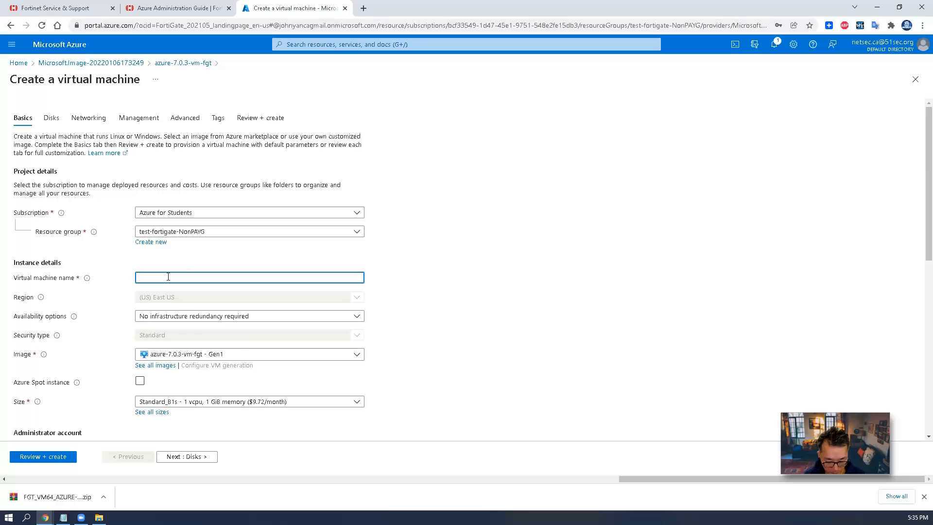
{"action": "type", "text": "azure-fgt-7.03"}
- Switch the administrator account to password authentication, with netsec as the username, and enter and confirm the account password
{"action": "scroll", "coordinate": [118, 246], "scroll_direction": "down", "scroll_amount": 3}
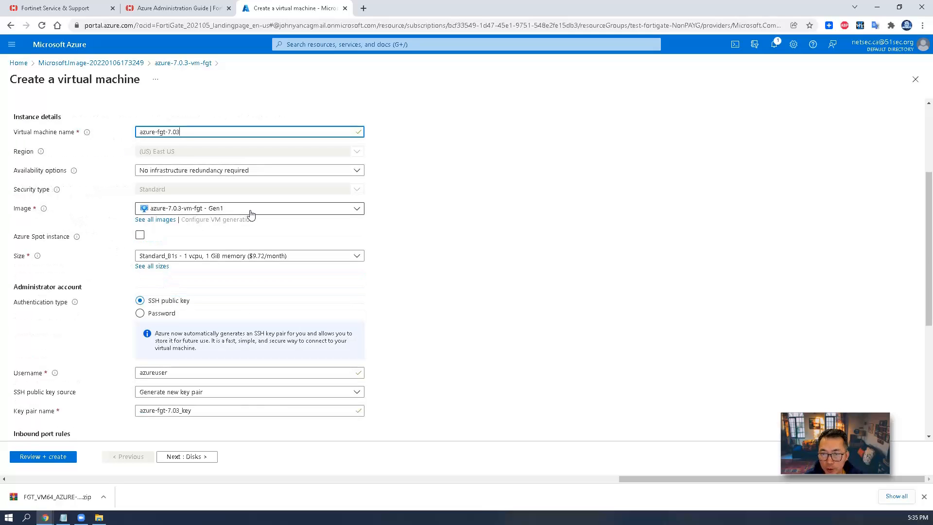
{"action": "left_click", "coordinate": [251, 209]}
{"action": "left_click", "coordinate": [251, 209]}
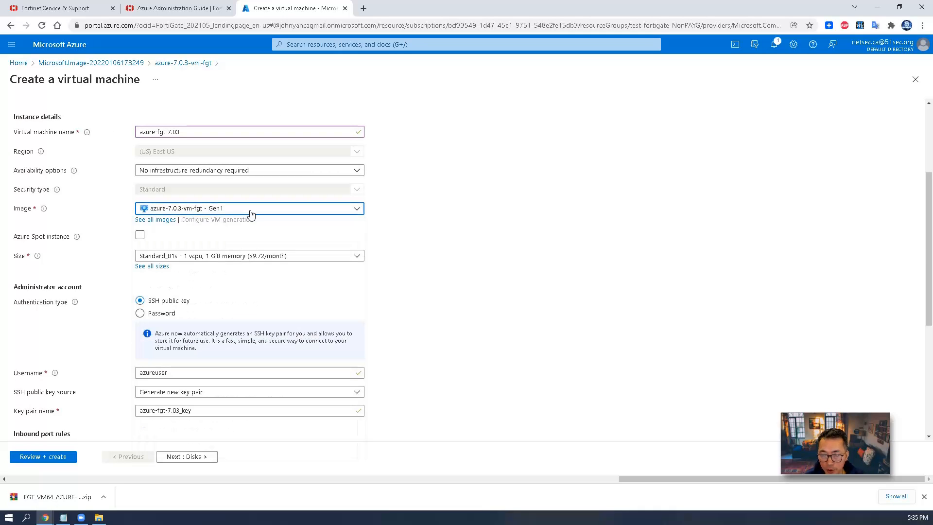
{"action": "left_click", "coordinate": [170, 314]}
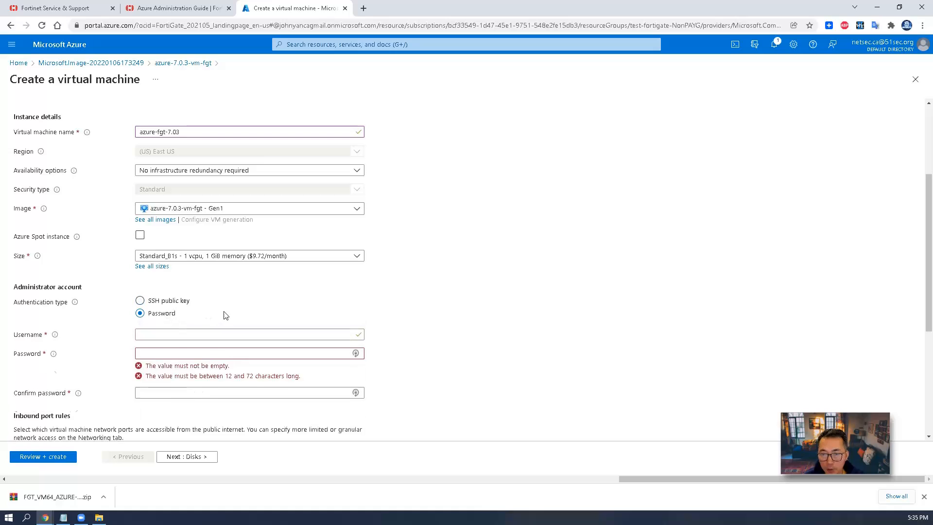
{"action": "left_click", "coordinate": [224, 333]}
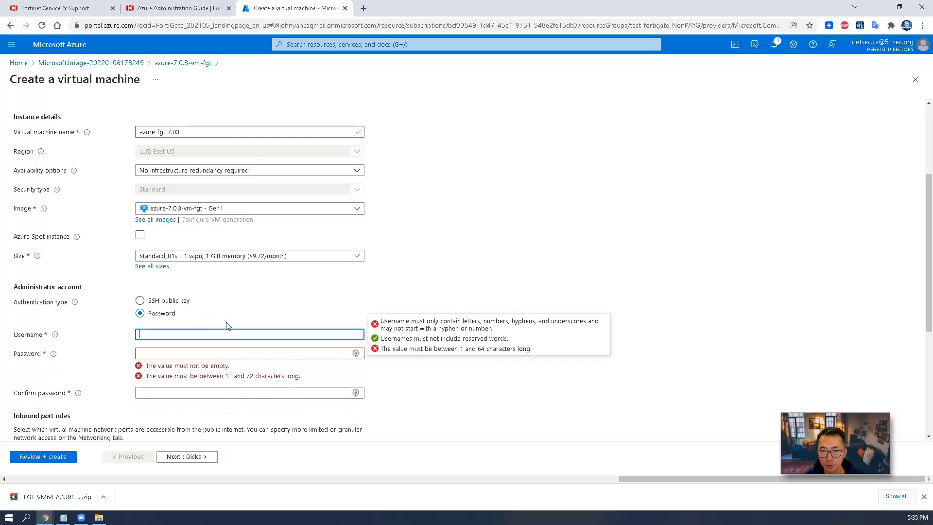
{"action": "type", "text": "nets"}
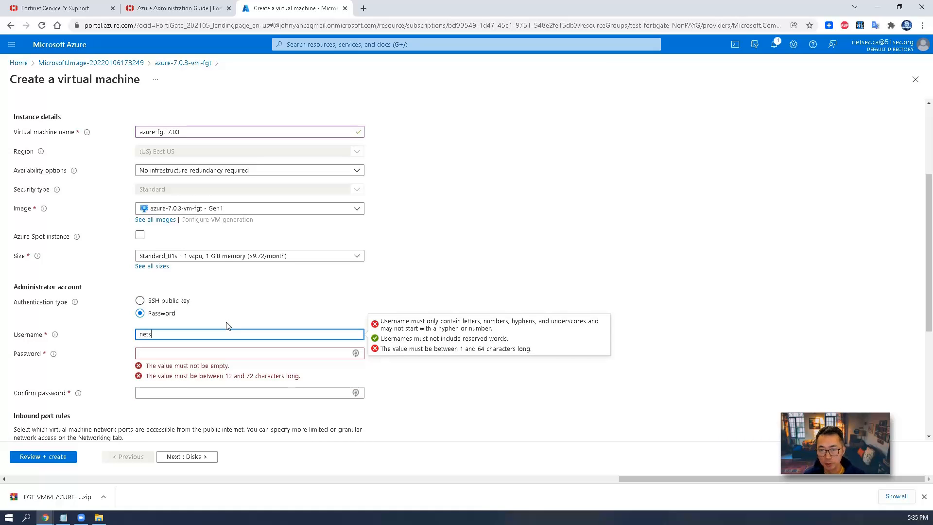
{"action": "type", "text": "ec"}
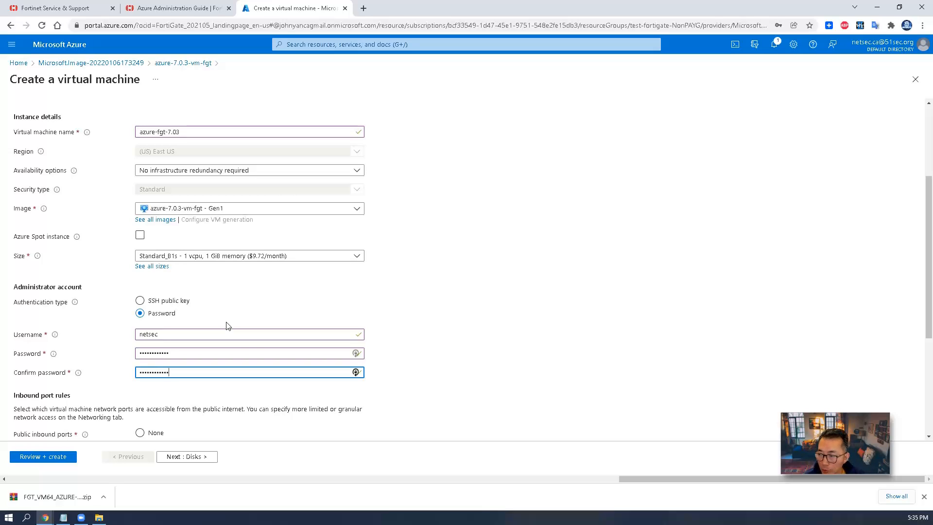
- Allow public inbound traffic on HTTP (80) and HTTPS (443) in addition to SSH (22)
{"action": "left_click", "coordinate": [923, 498]}
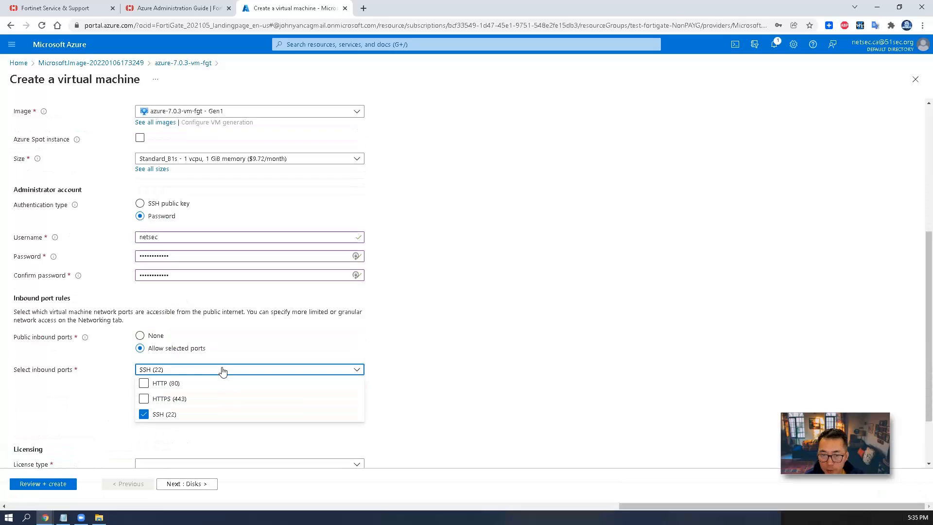
{"action": "left_click", "coordinate": [148, 384]}
{"action": "left_click", "coordinate": [151, 398]}
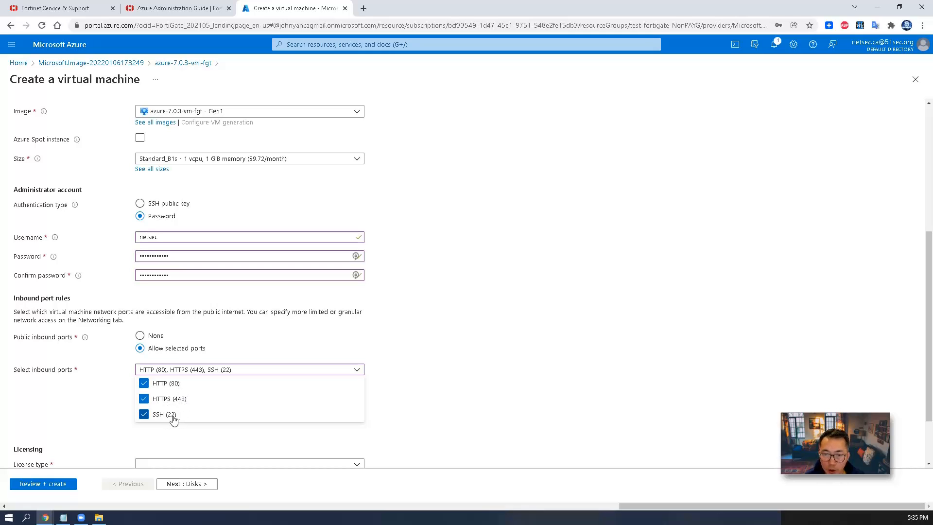
{"action": "left_click", "coordinate": [405, 404]}
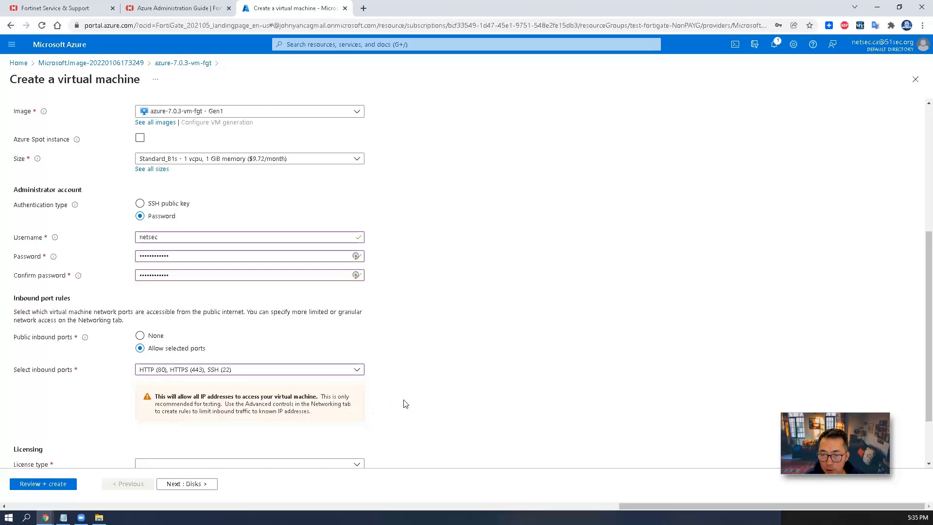
- Set the virtual machine's license type to Other
{"action": "scroll", "coordinate": [405, 404], "scroll_direction": "down", "scroll_amount": 2}
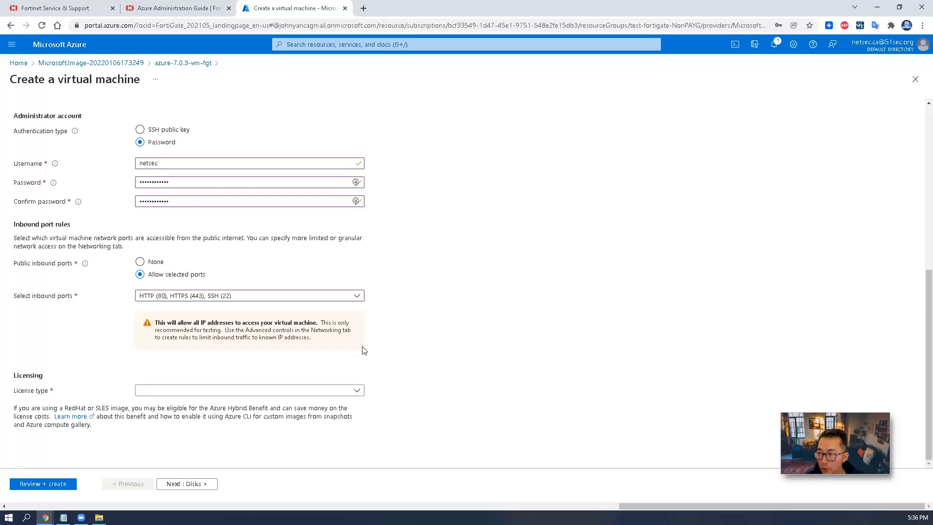
{"action": "left_click", "coordinate": [359, 389]}
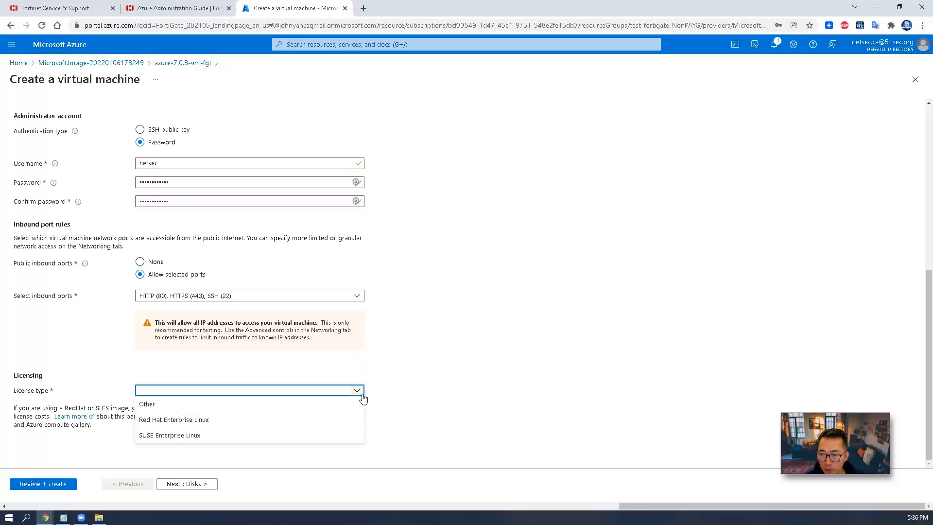
{"action": "left_click", "coordinate": [222, 402]}
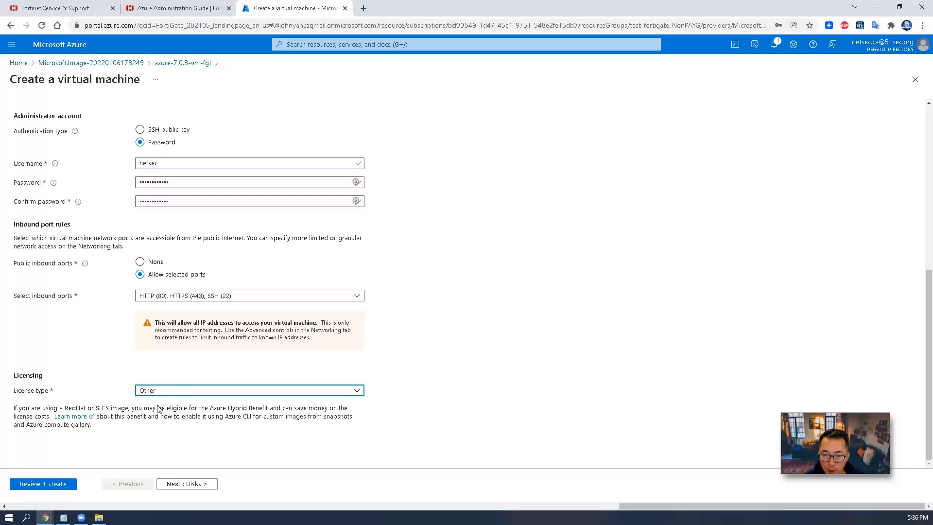
- Keep Premium SSD as the OS disk type with the default encryption, and continue to the networking settings
{"action": "left_click", "coordinate": [186, 484]}
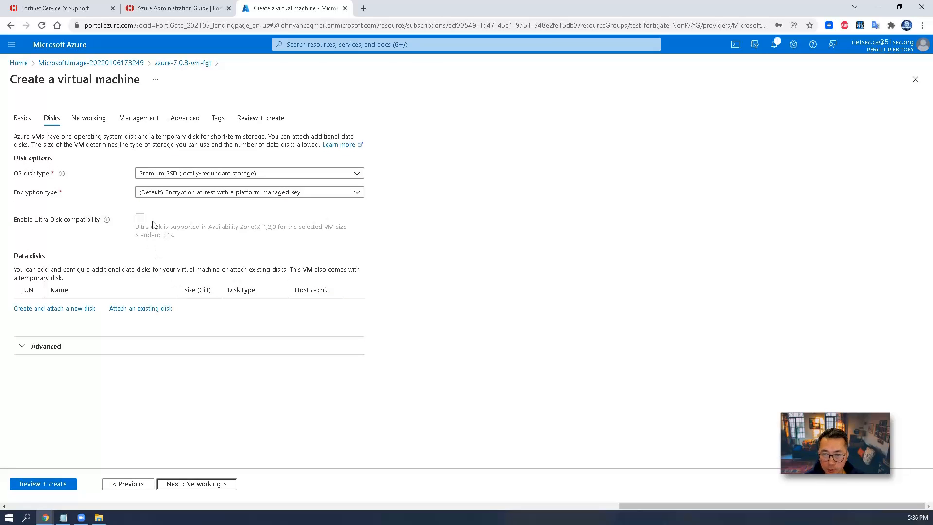
{"action": "left_click", "coordinate": [234, 173]}
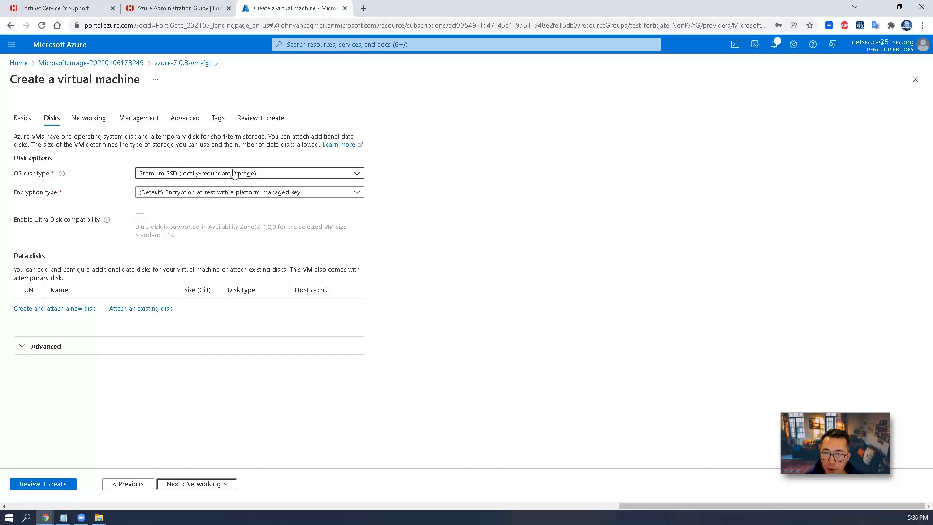
{"action": "left_click", "coordinate": [448, 265]}
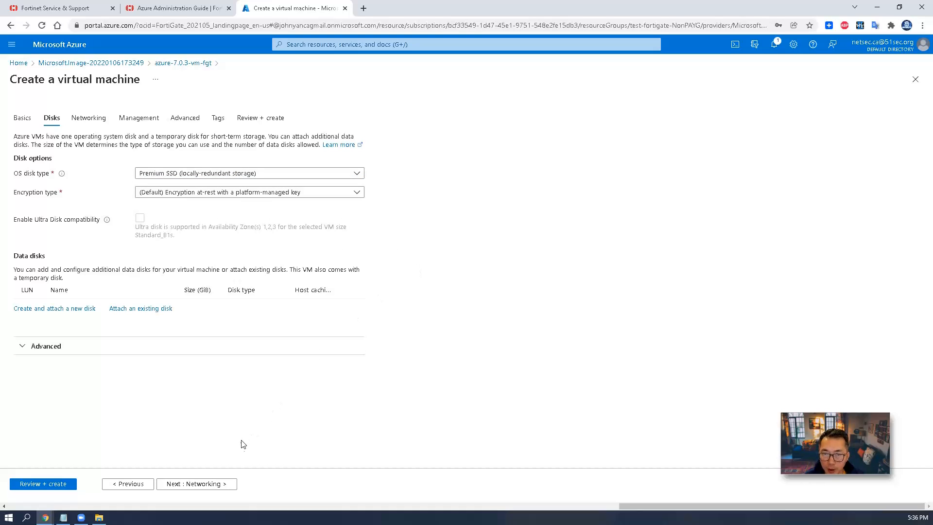
{"action": "left_click", "coordinate": [216, 484]}
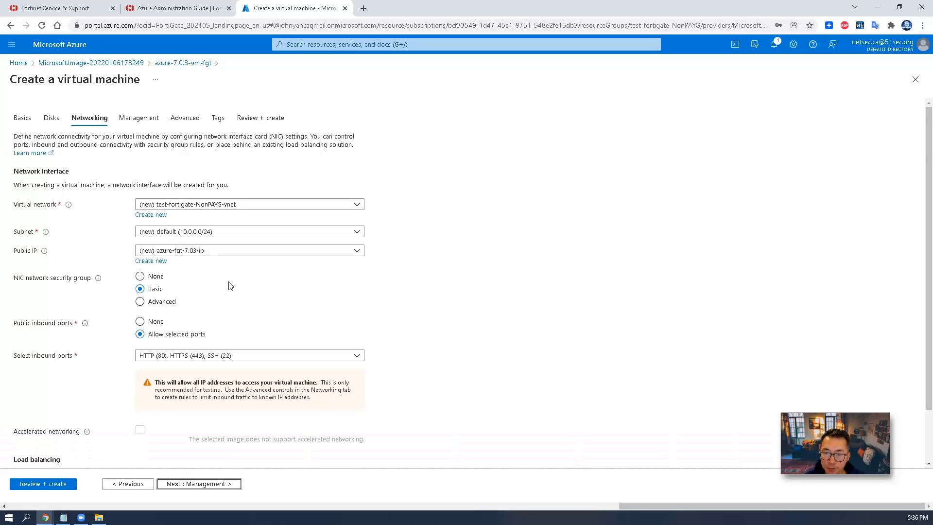
- Accept the default networking, management, advanced and tag settings, and create the virtual machine
{"action": "scroll", "coordinate": [230, 287], "scroll_direction": "down", "scroll_amount": 2}
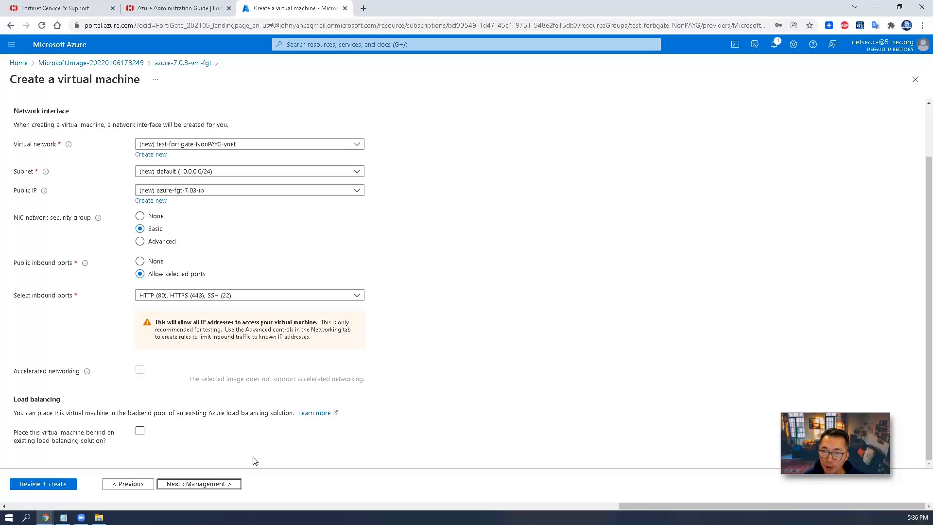
{"action": "left_click", "coordinate": [229, 484]}
{"action": "scroll", "coordinate": [241, 223], "scroll_direction": "down", "scroll_amount": 1}
{"action": "scroll", "coordinate": [245, 243], "scroll_direction": "down", "scroll_amount": 1}
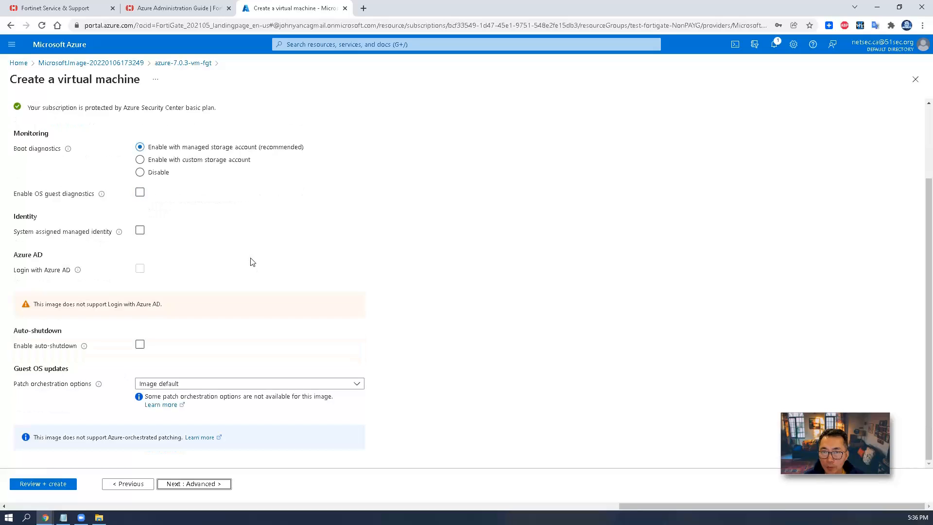
{"action": "left_click", "coordinate": [209, 483]}
{"action": "scroll", "coordinate": [257, 378], "scroll_direction": "down", "scroll_amount": 2}
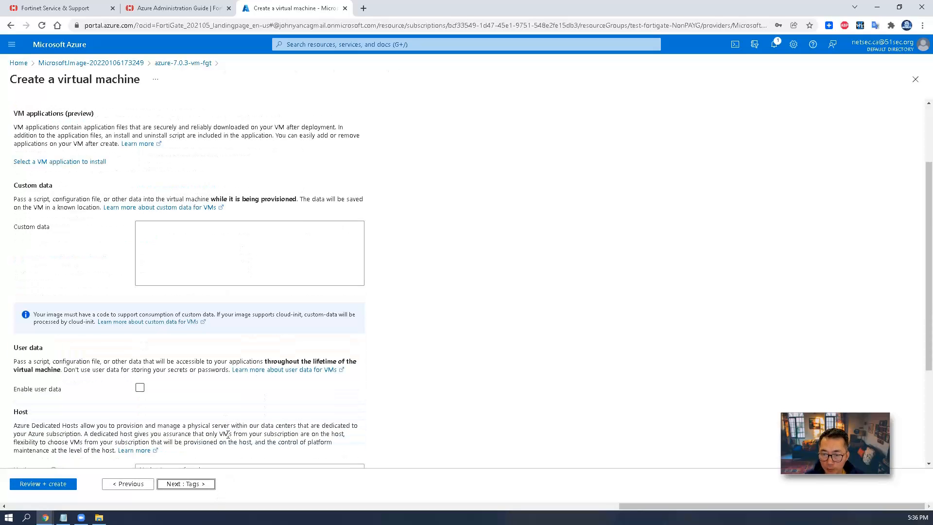
{"action": "left_click", "coordinate": [179, 484]}
{"action": "left_click", "coordinate": [169, 488]}
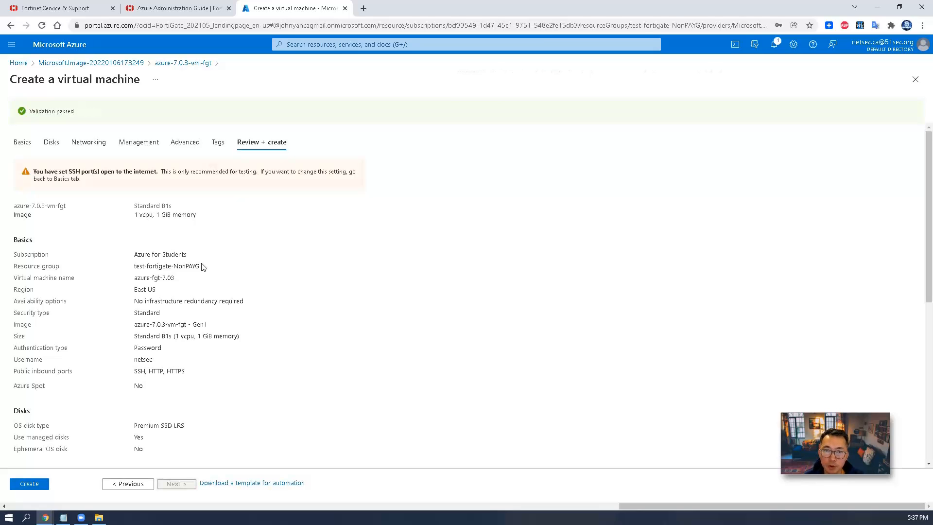
{"action": "left_click", "coordinate": [42, 485]}
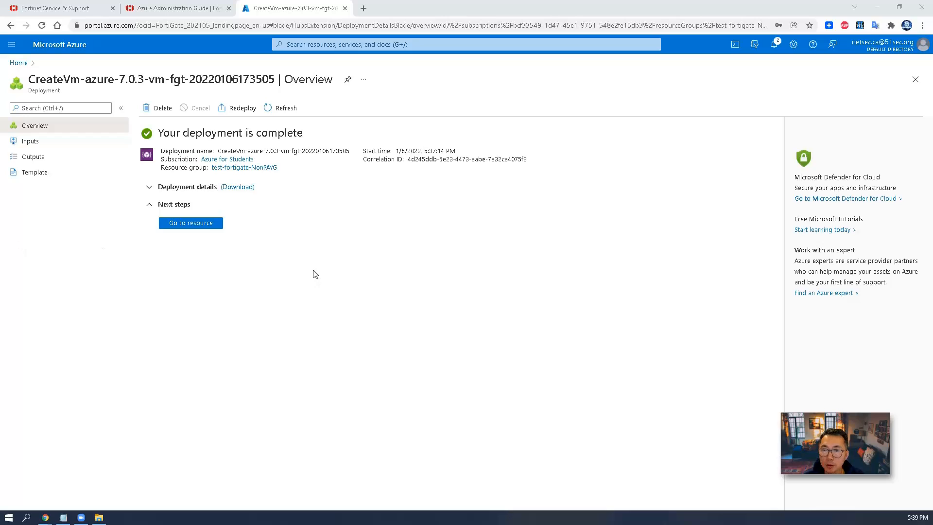
- Open the deployed azure-fgt-7.03 virtual machine, copy its public IP address, and show its inbound port rules
{"action": "left_click", "coordinate": [210, 225]}
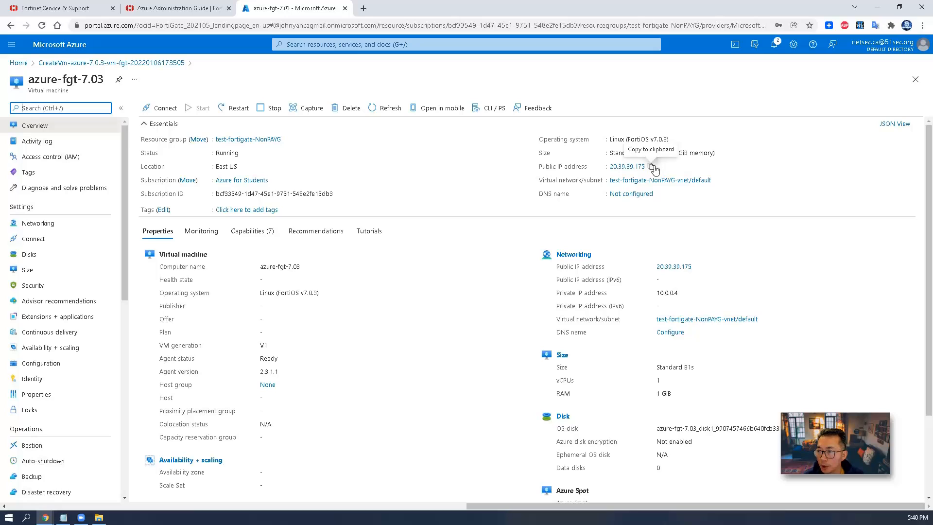
{"action": "left_click", "coordinate": [653, 169]}
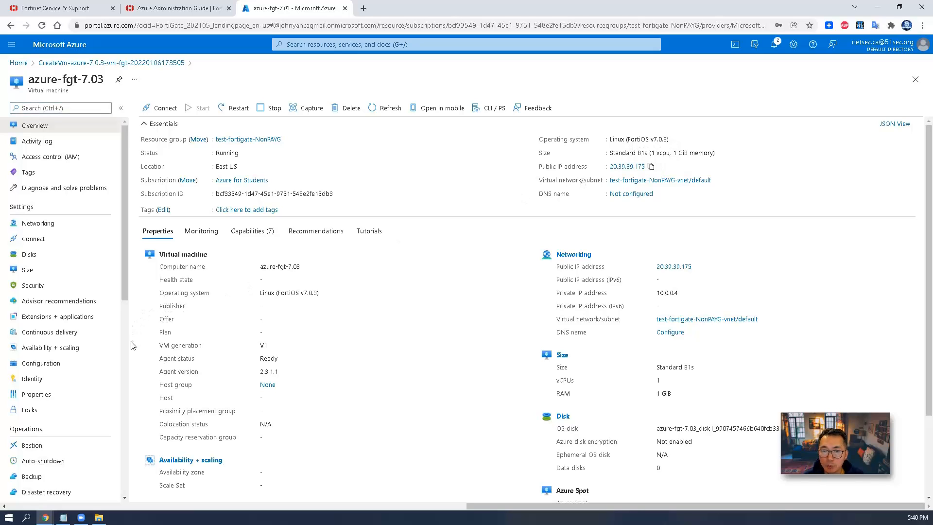
{"action": "left_click", "coordinate": [87, 224]}
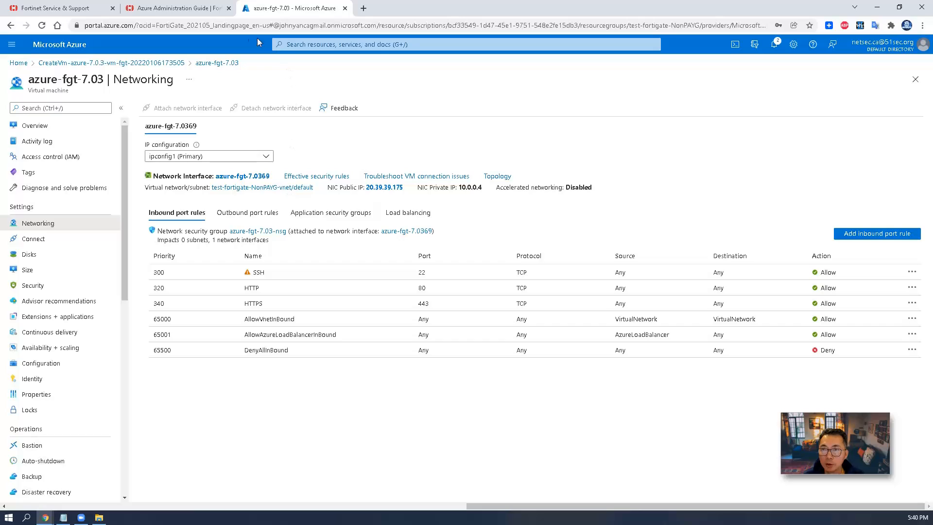
- Try to load the copied public IP address 20.39.39.175 in the browser tab holding the Azure Administration Guide
{"action": "left_click", "coordinate": [196, 12]}
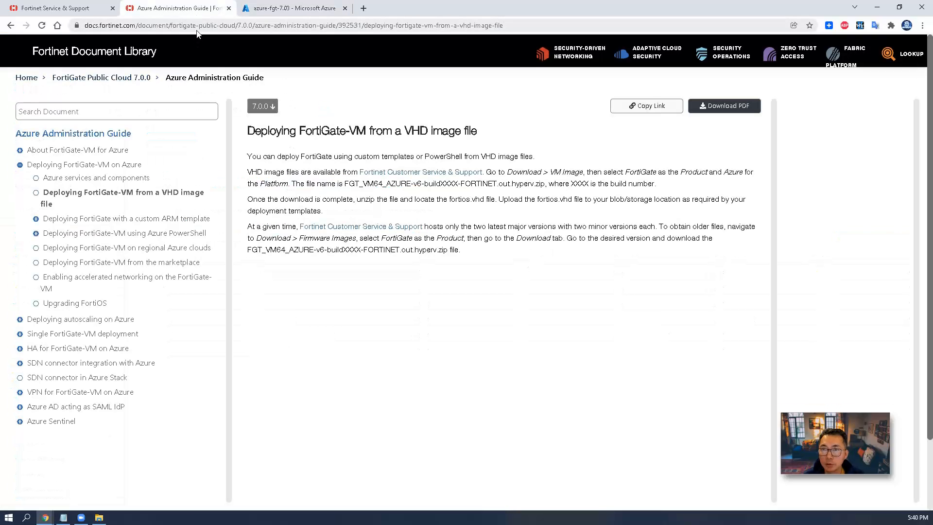
{"action": "left_click", "coordinate": [197, 30]}
{"action": "key", "text": "ctrl+v"}
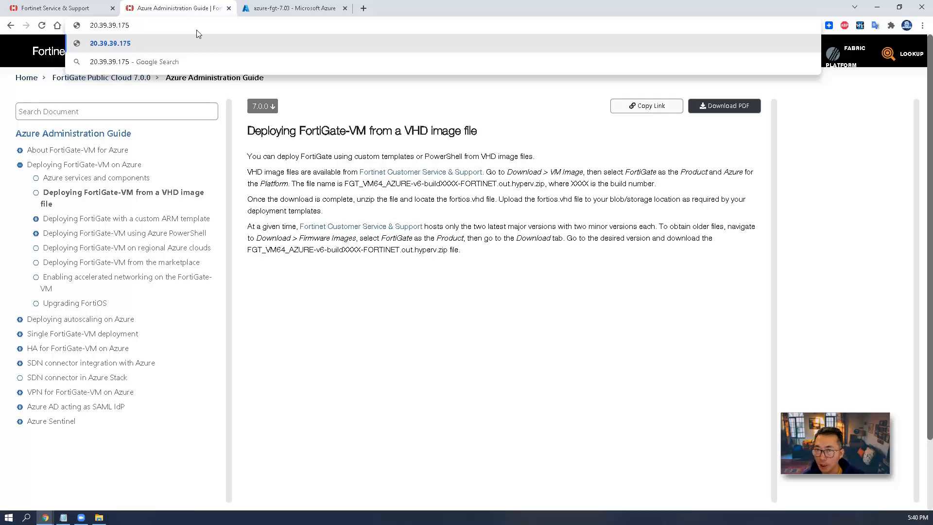
{"action": "key", "text": "Return"}
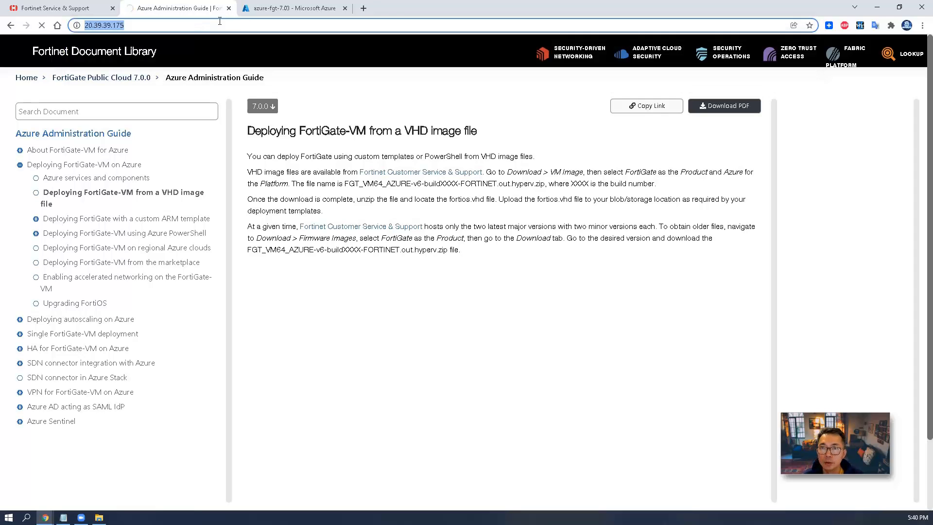
{"action": "left_click", "coordinate": [261, 11]}
{"action": "left_click", "coordinate": [246, 24]}
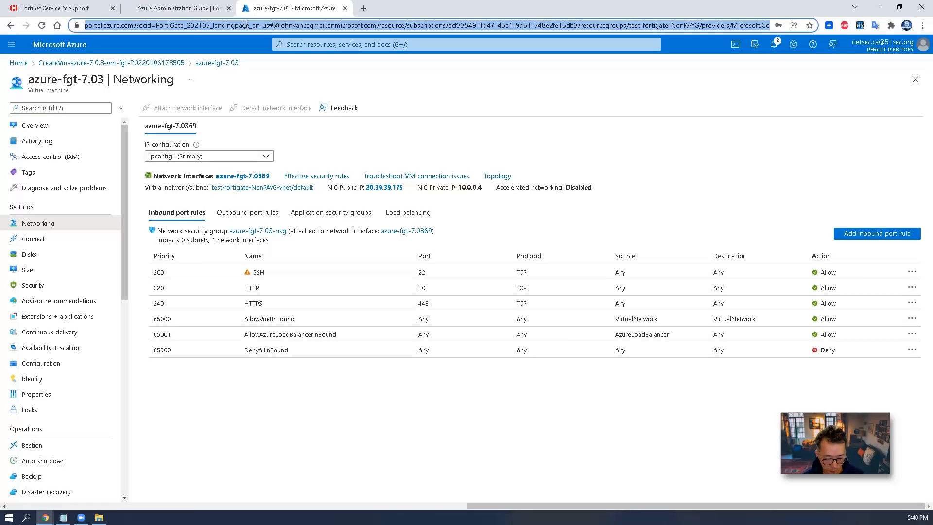
{"action": "type", "text": "https://"}
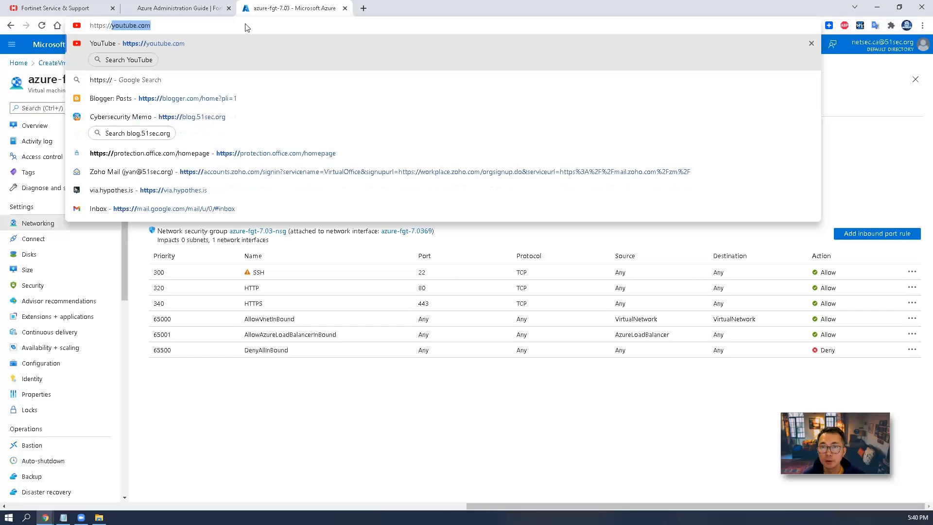
{"action": "key", "text": "ctrl+v"}
{"action": "key", "text": "Return"}
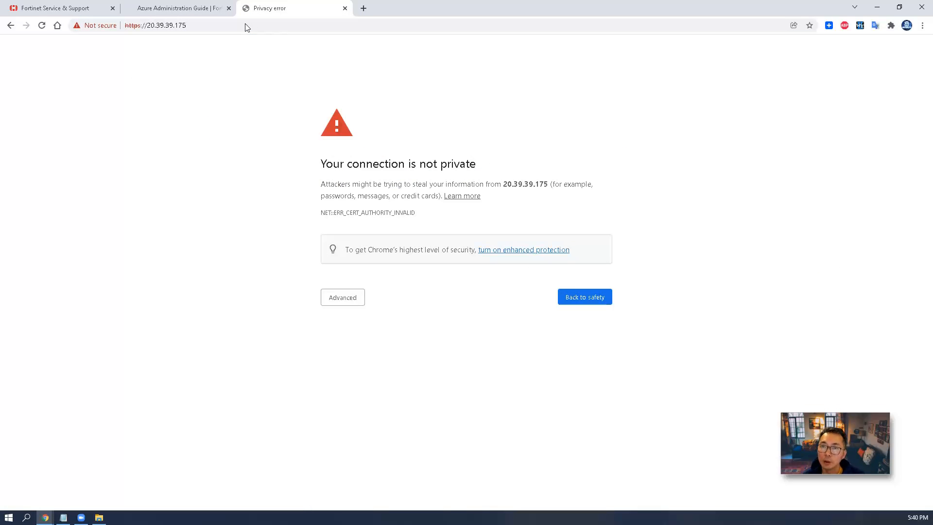
{"action": "left_click", "coordinate": [186, 9]}
{"action": "left_click", "coordinate": [284, 12]}
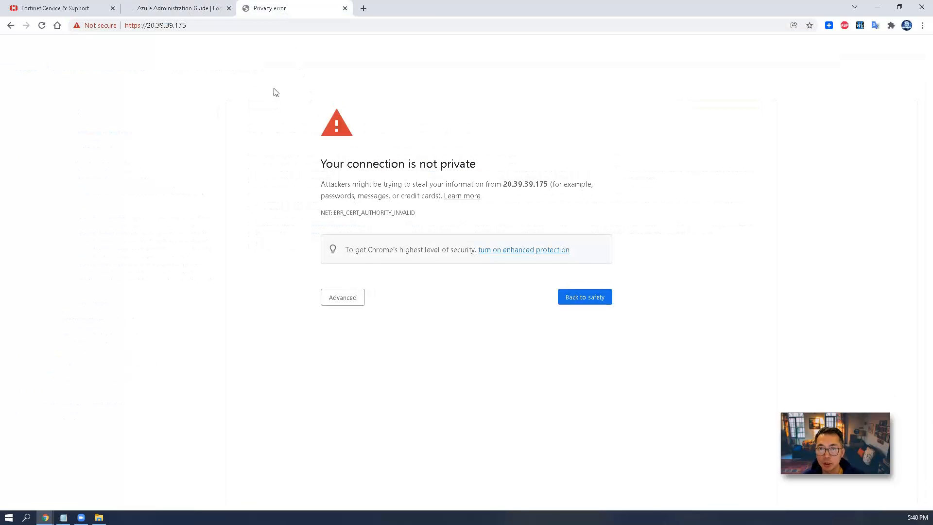
{"action": "left_click", "coordinate": [359, 299]}
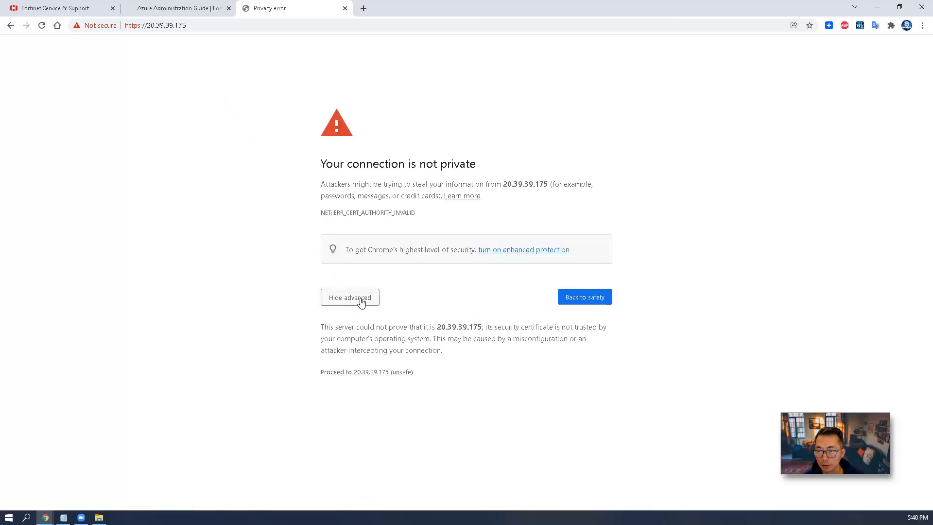
{"action": "left_click", "coordinate": [388, 372]}
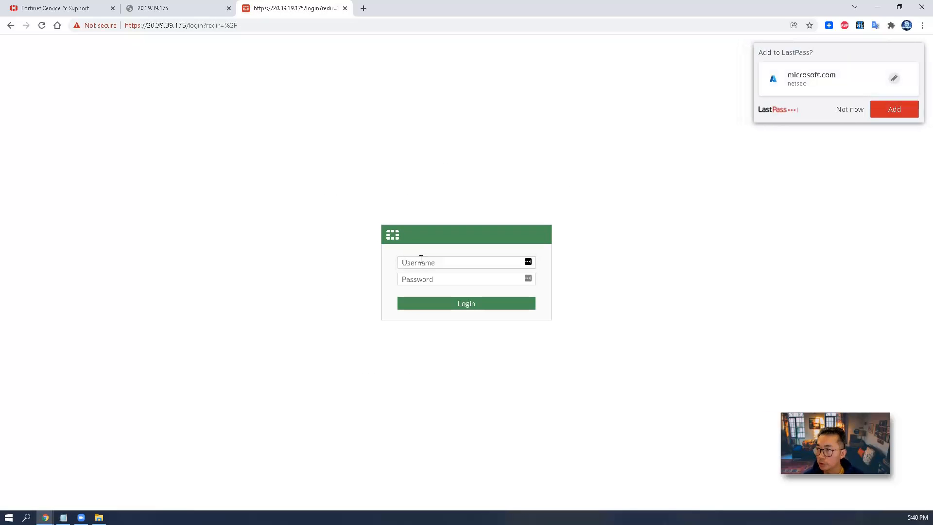
- Log in to the FortiGate as netsec with the account password, and decline saving the credentials in LastPass
{"action": "type", "text": "netsec"}
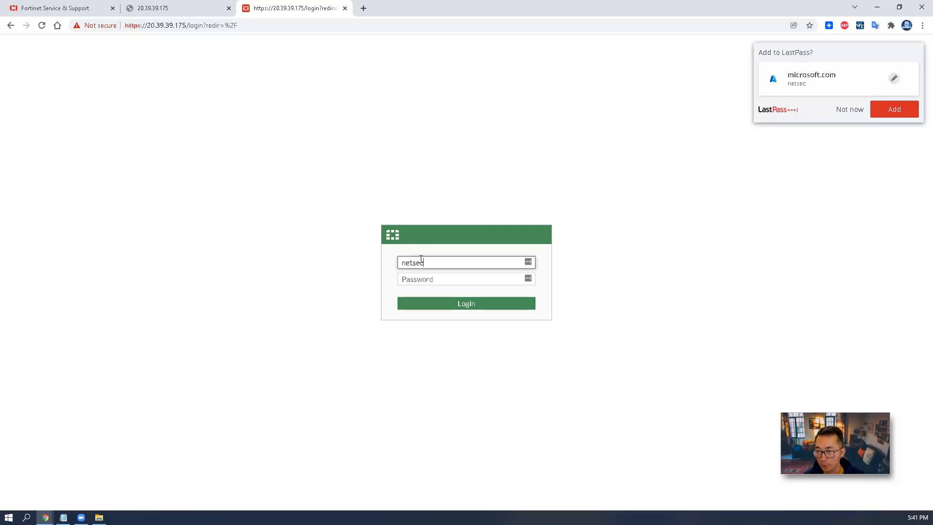
{"action": "key", "text": "Tab"}
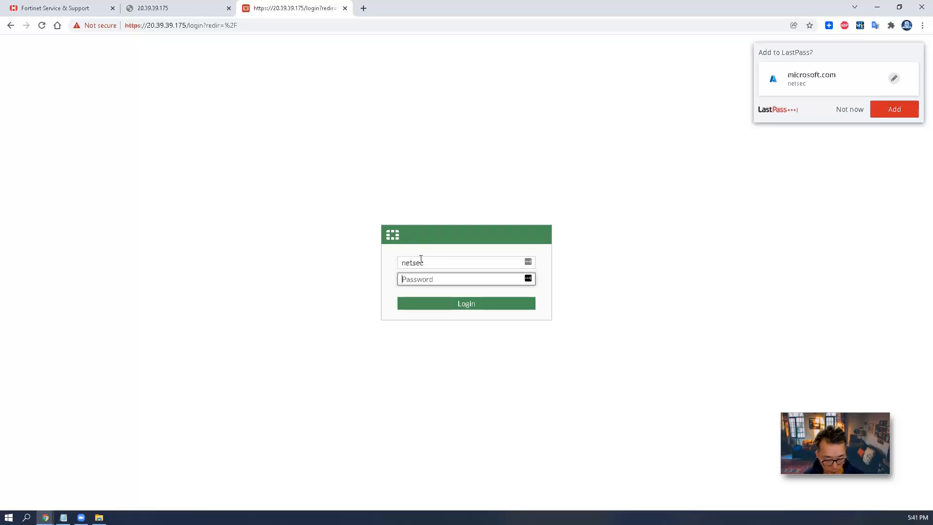
{"action": "key", "text": "ctrl+v"}
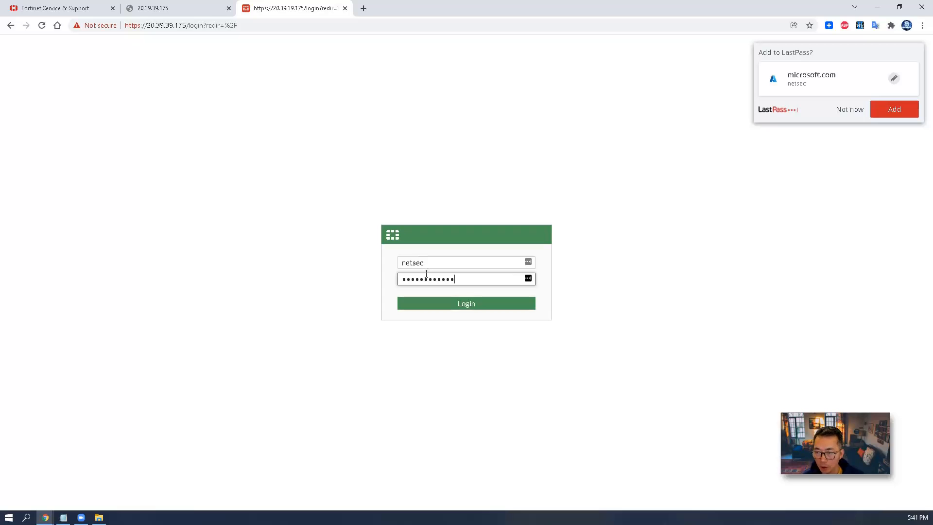
{"action": "left_click", "coordinate": [449, 305]}
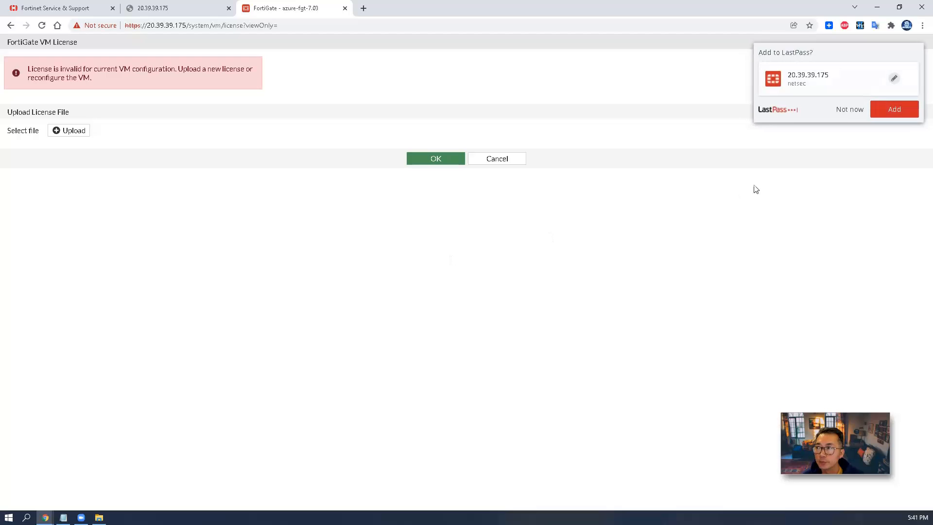
{"action": "left_click", "coordinate": [834, 112]}
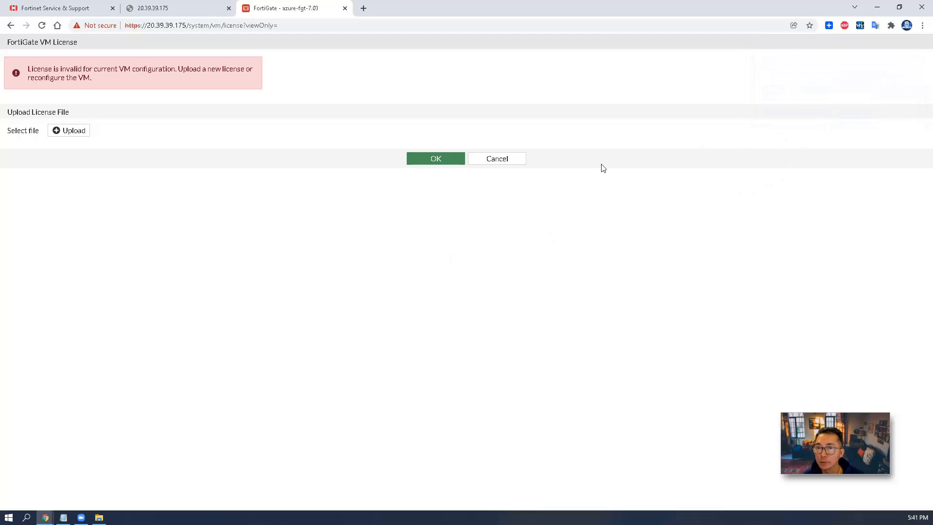